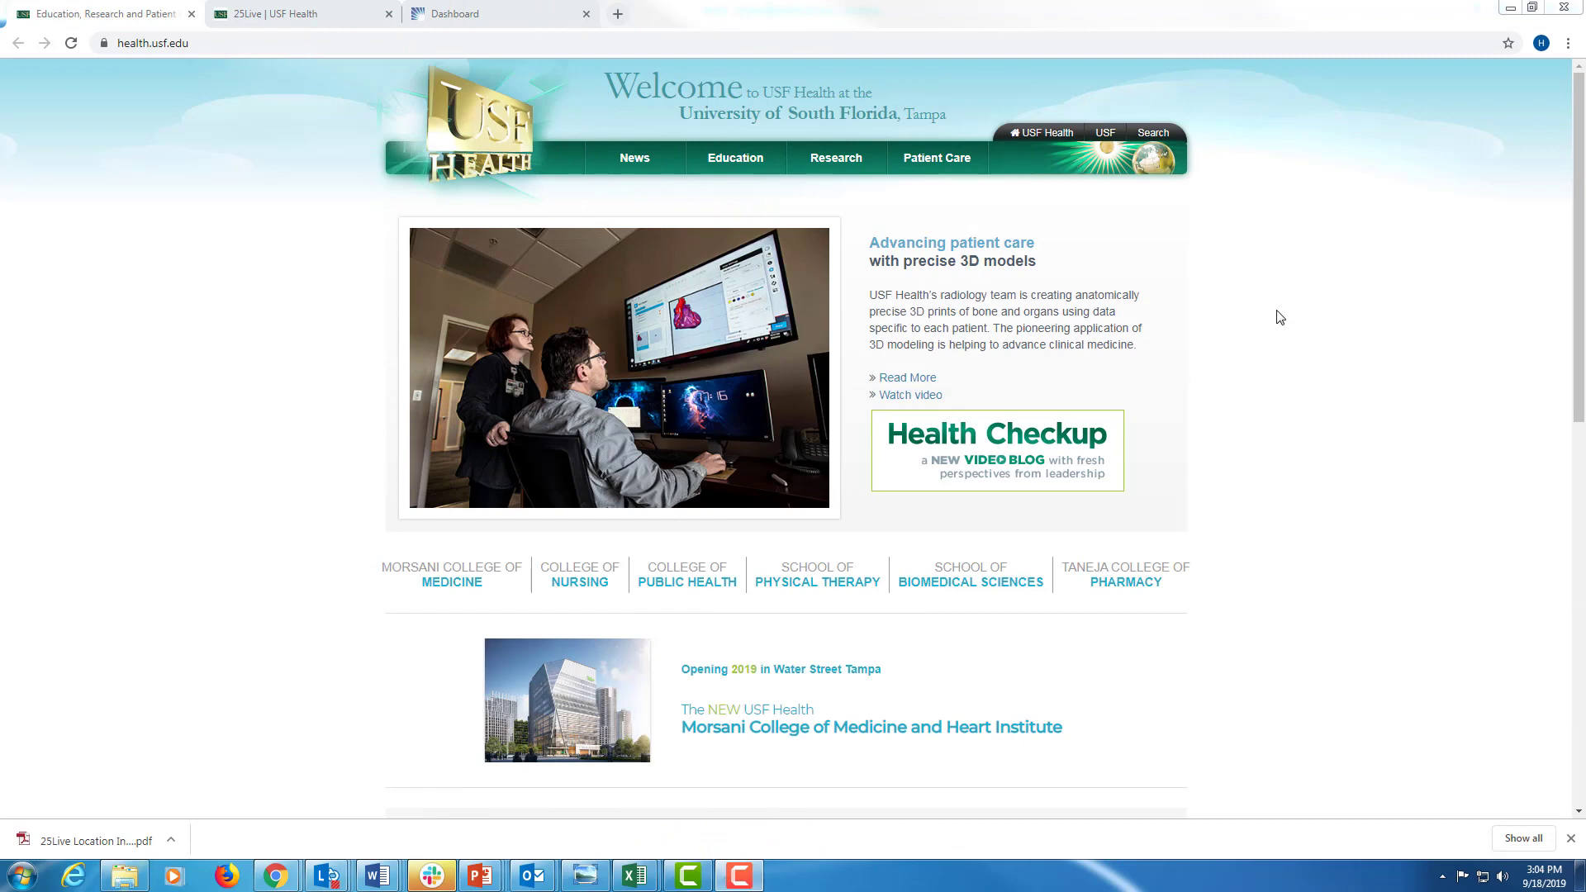
scroll(1280, 318, down, 3)
scroll(1281, 315, down, 3)
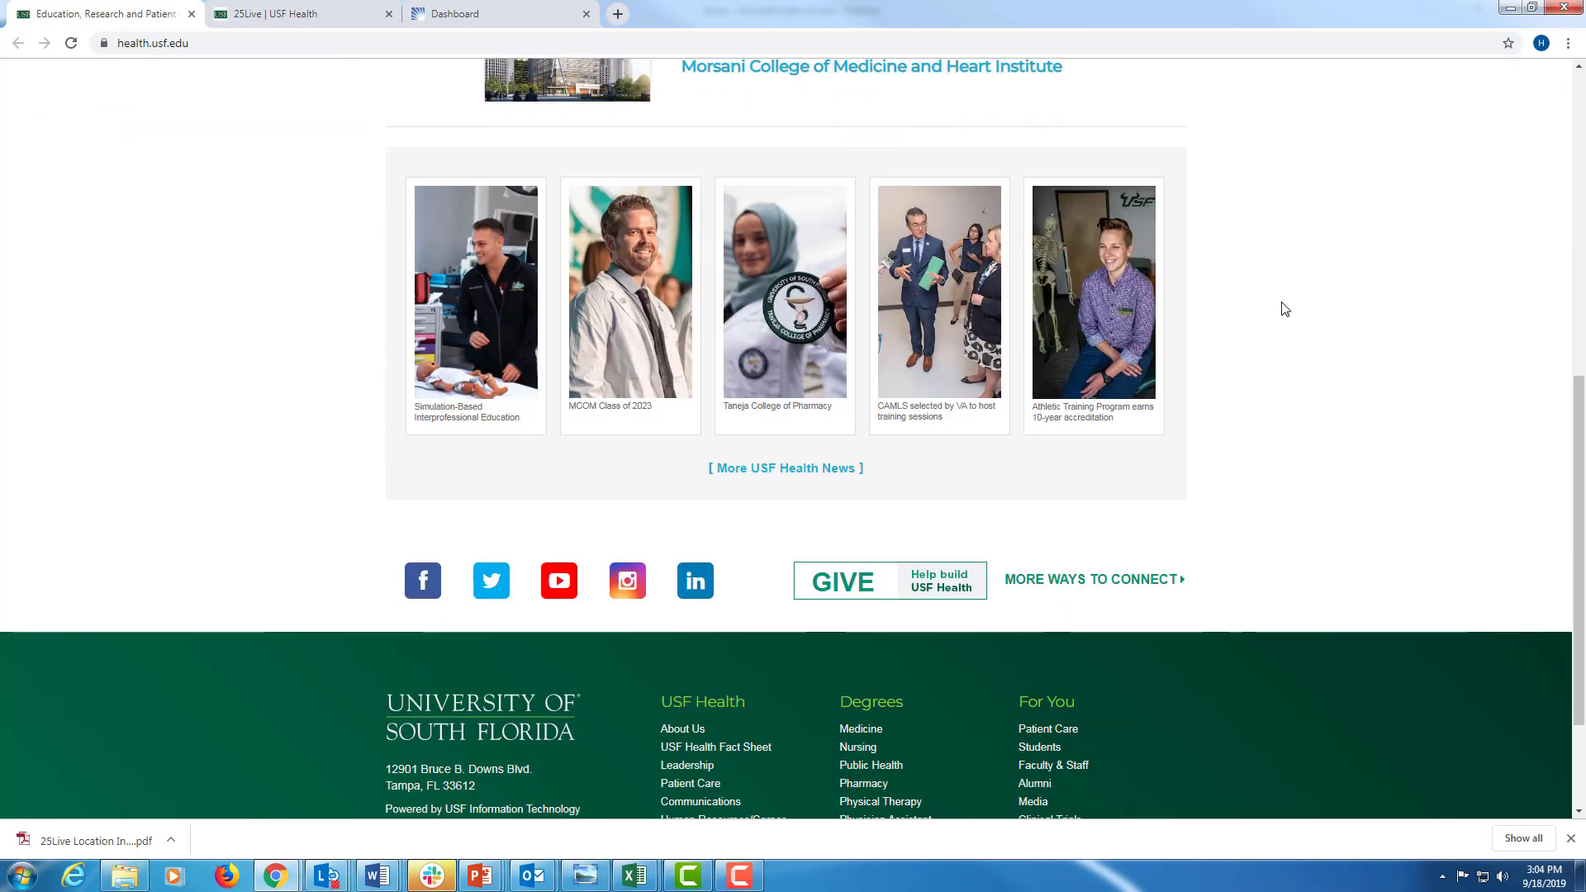
scroll(1284, 312, down, 1)
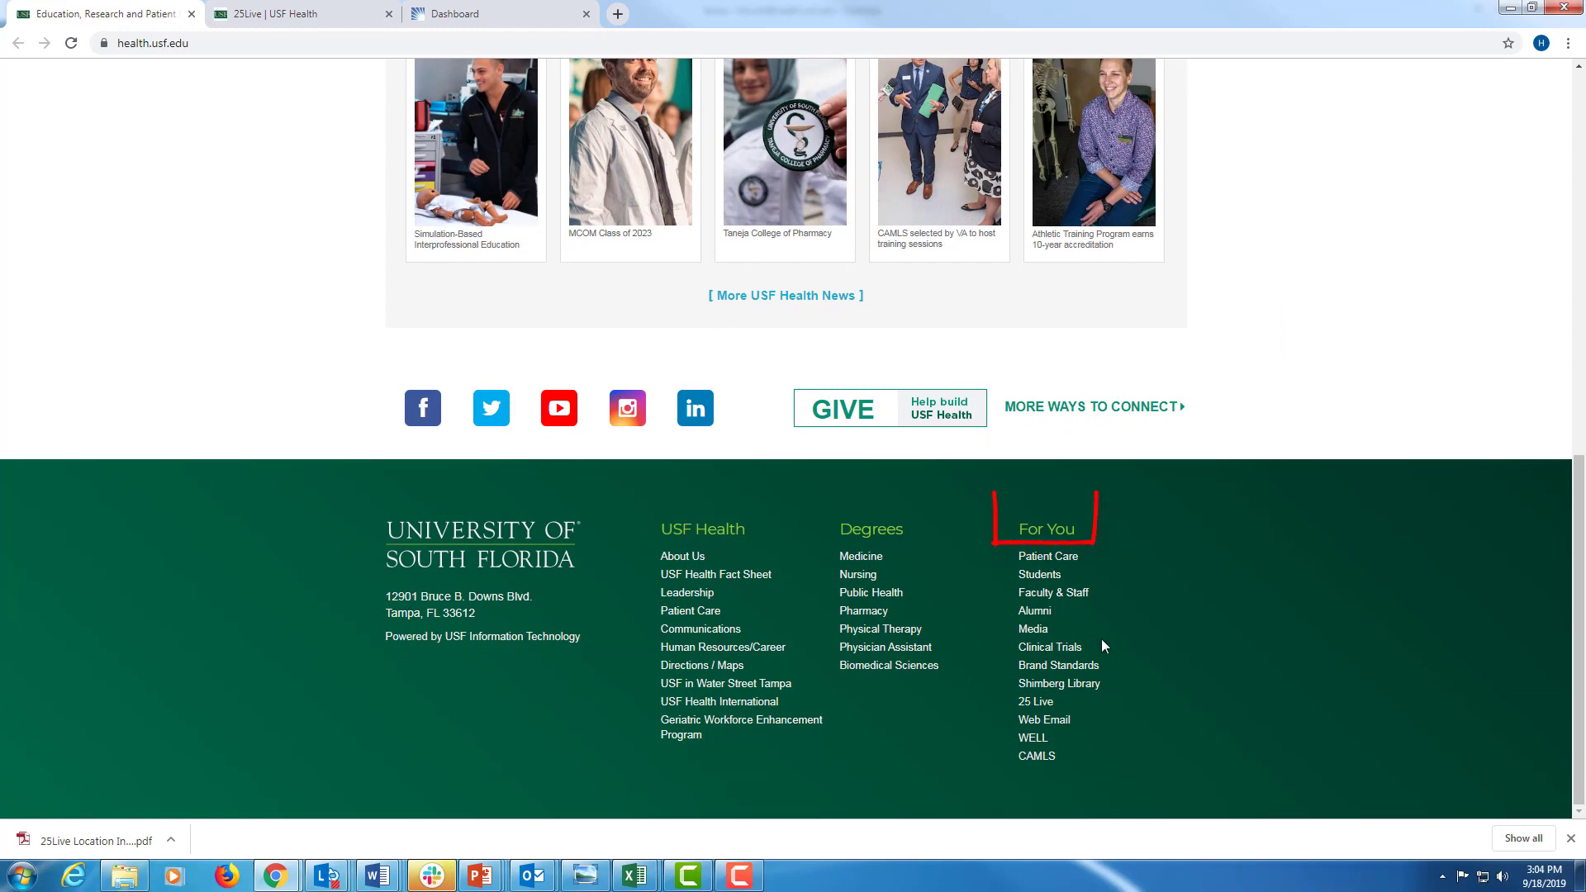
click(1039, 701)
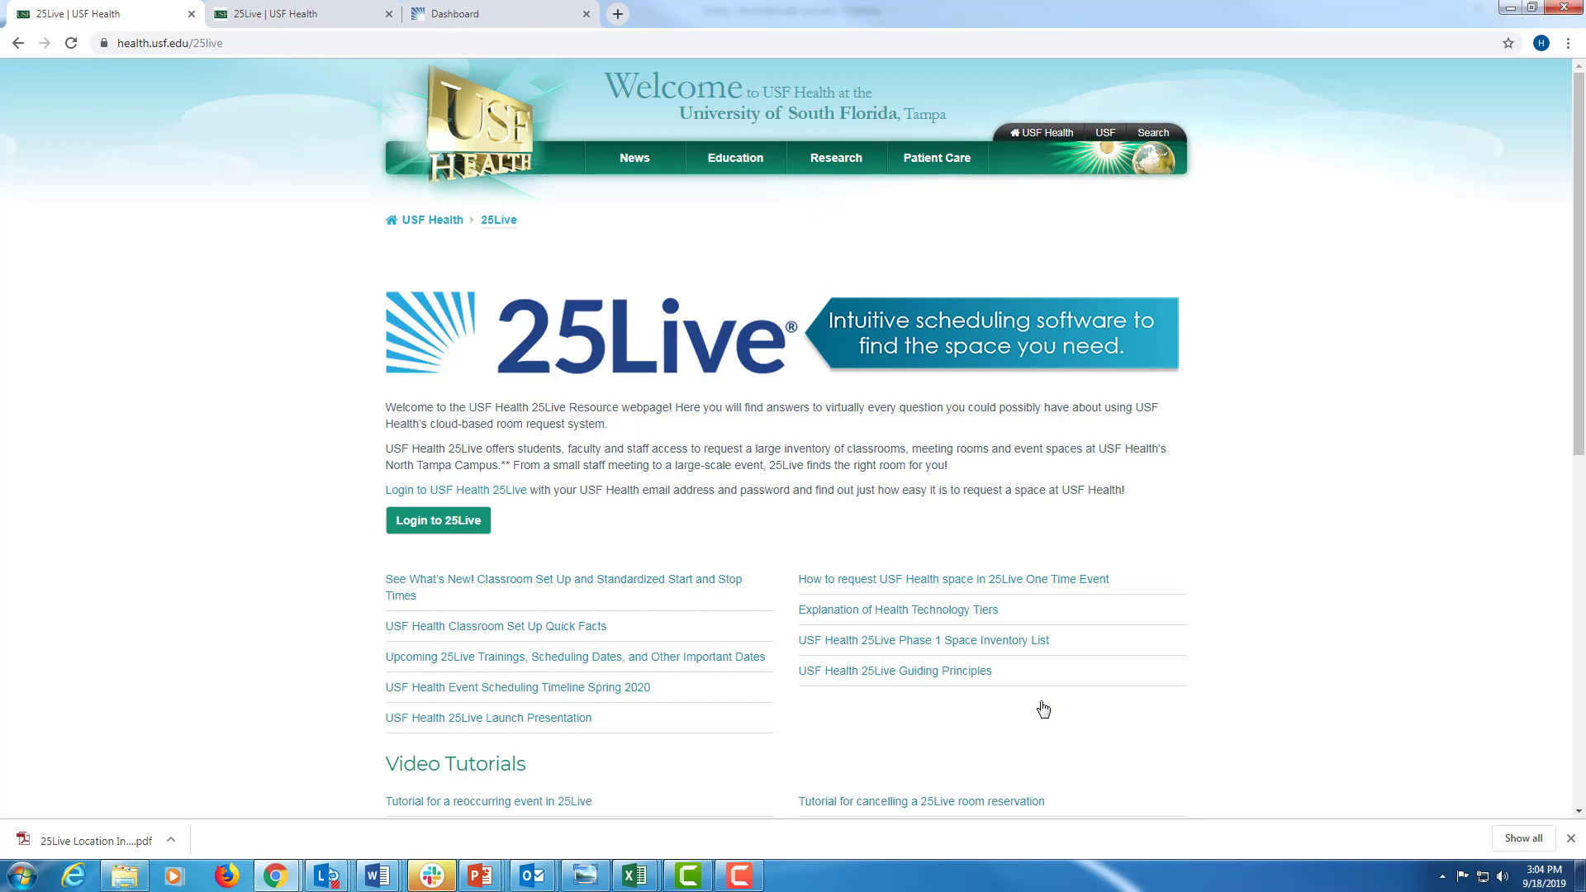
Step: Sign in to 25Live with the USF NetID and password
click(459, 523)
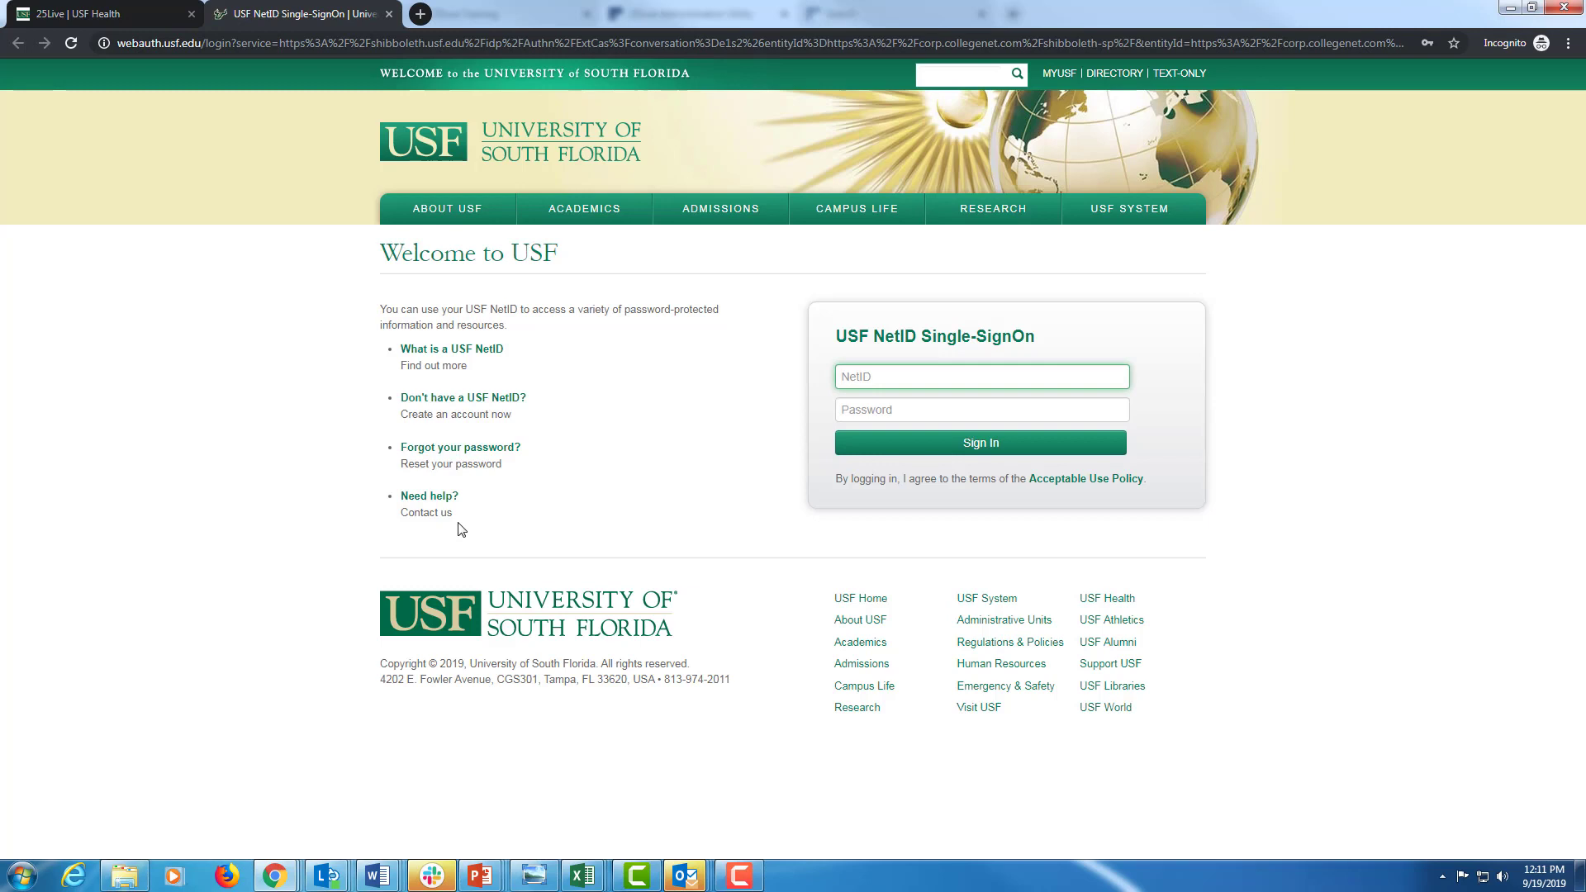
key(Tab)
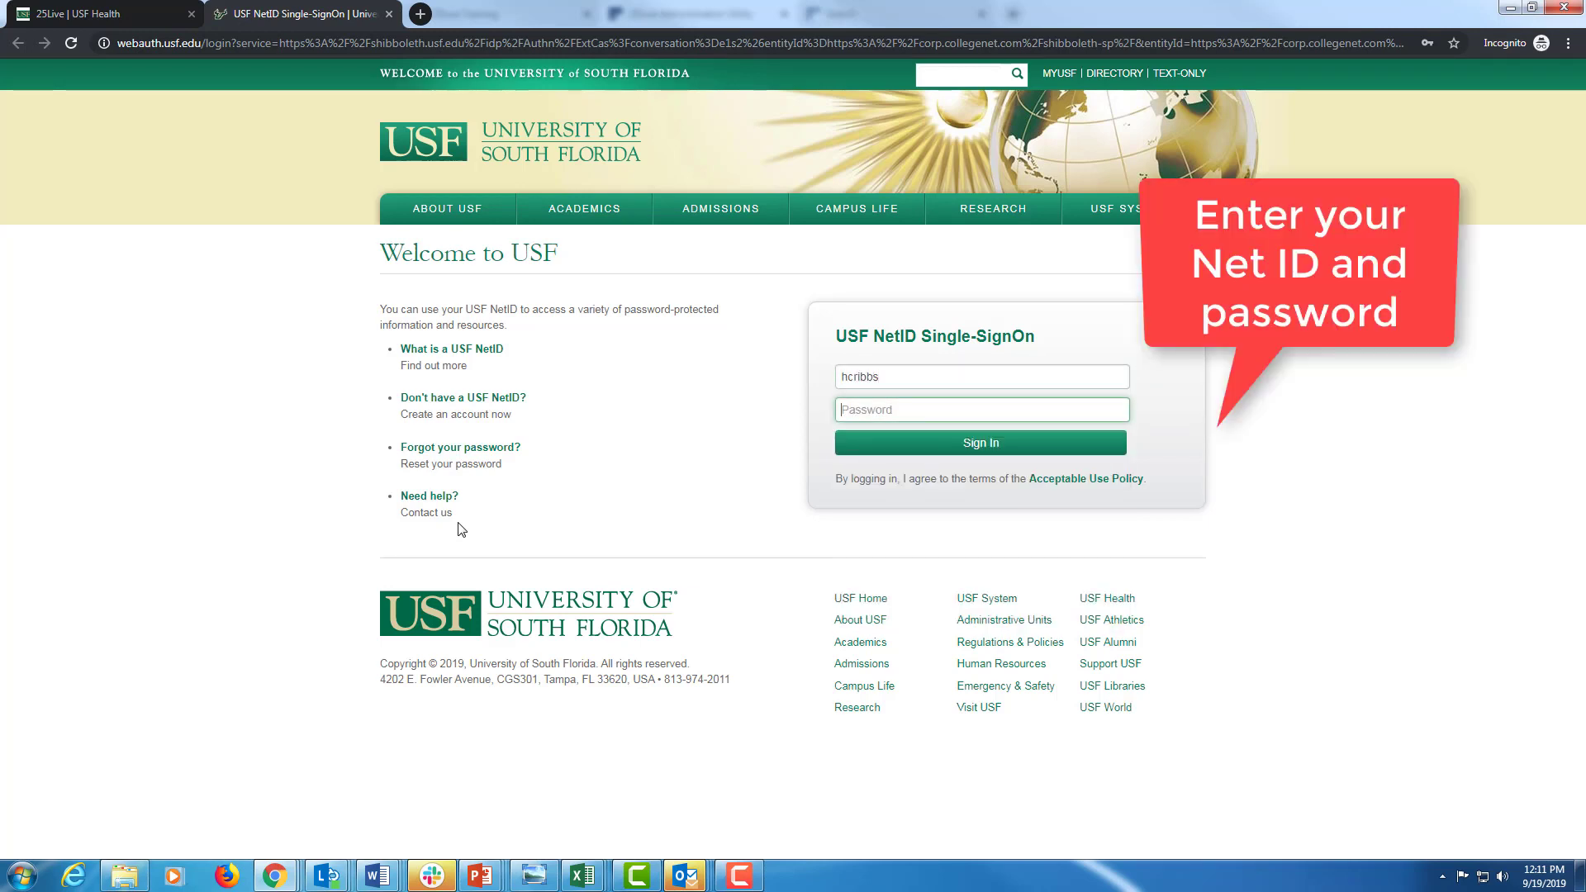
text(*)
text(********)
text(*)
key(Return)
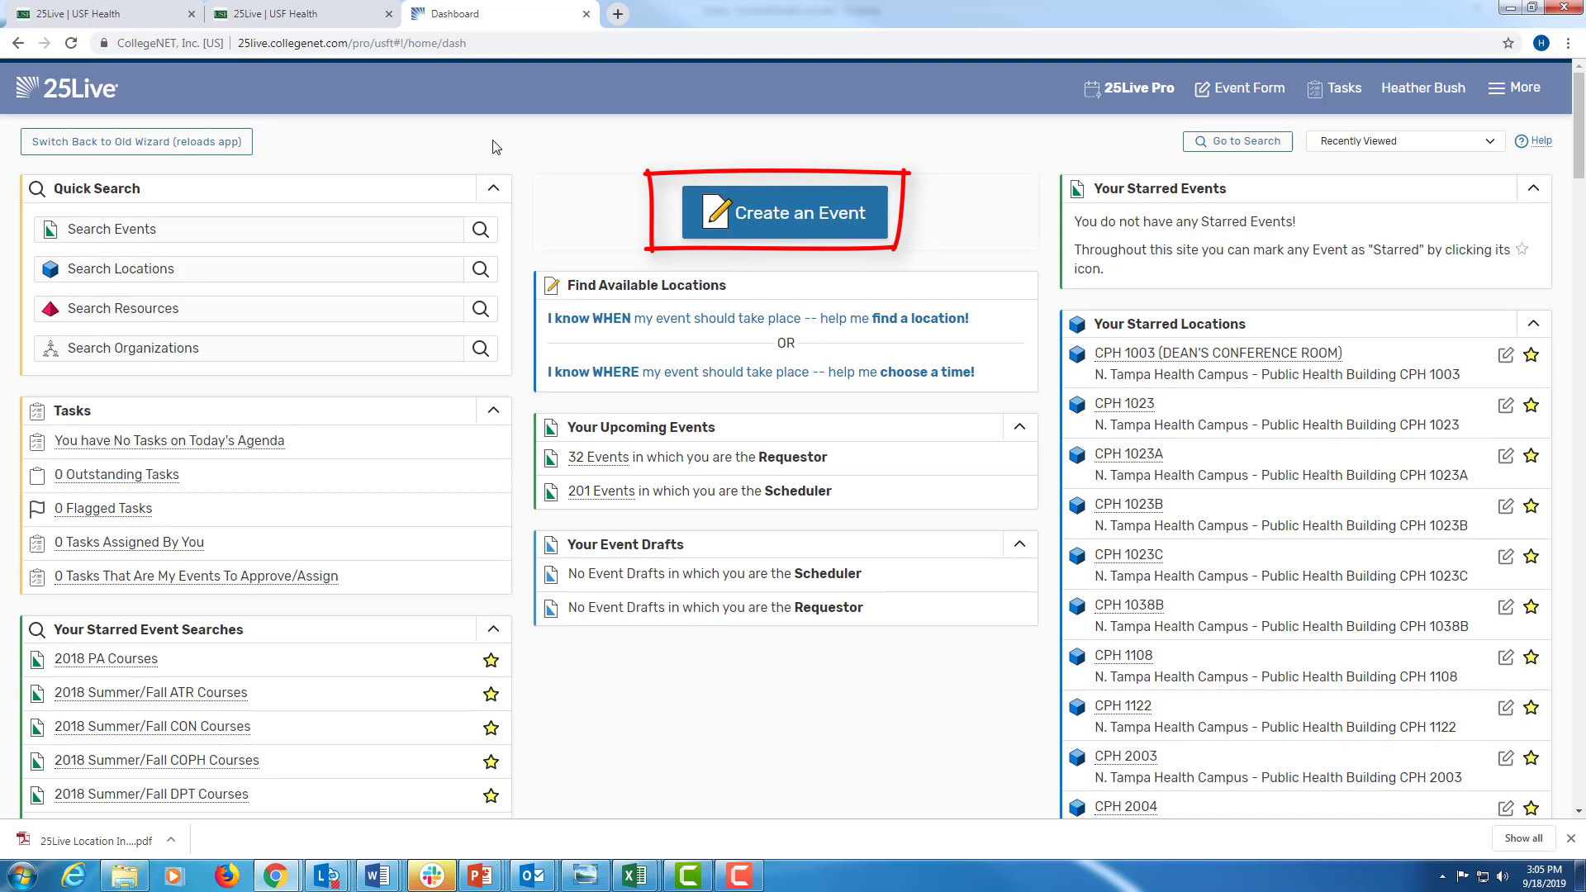
Step: Create a new event named '25Live Training' from the dashboard
click(802, 216)
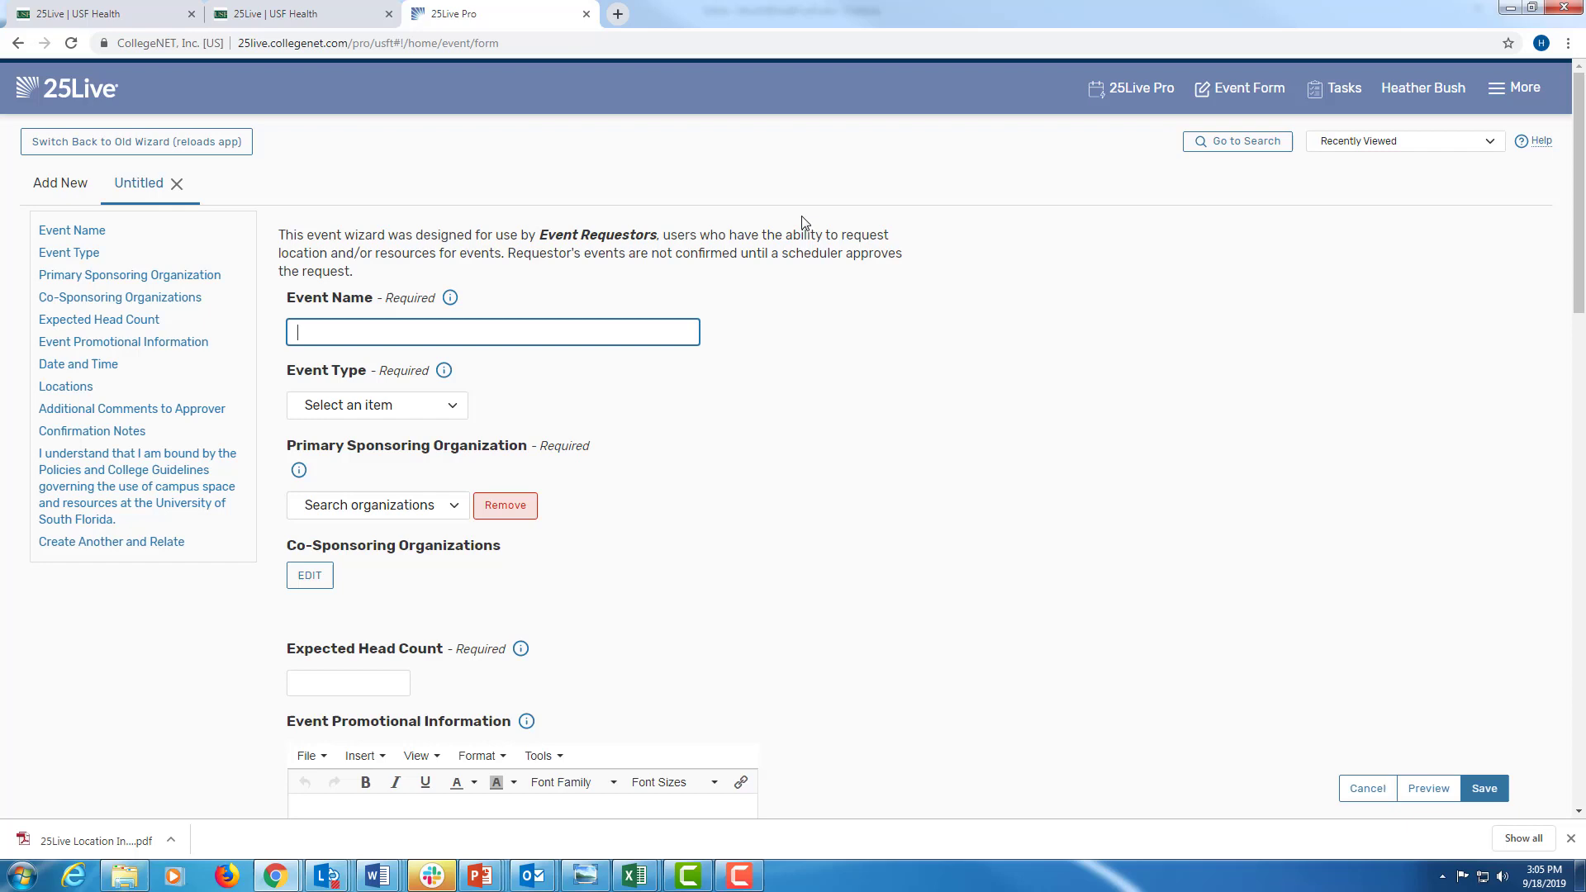
text(25Live )
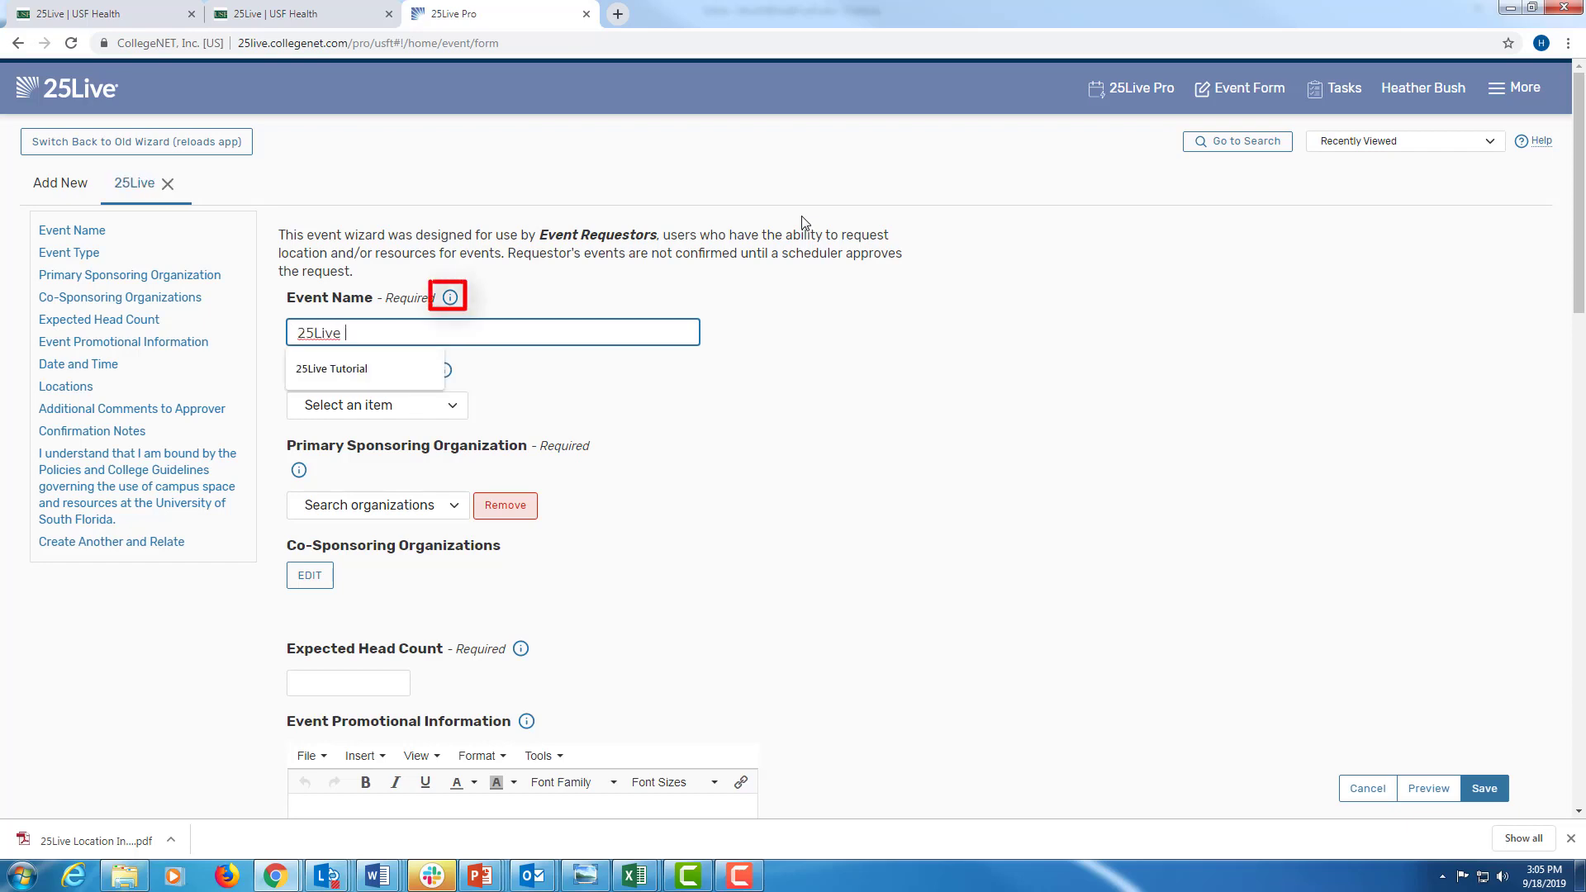
text(Training)
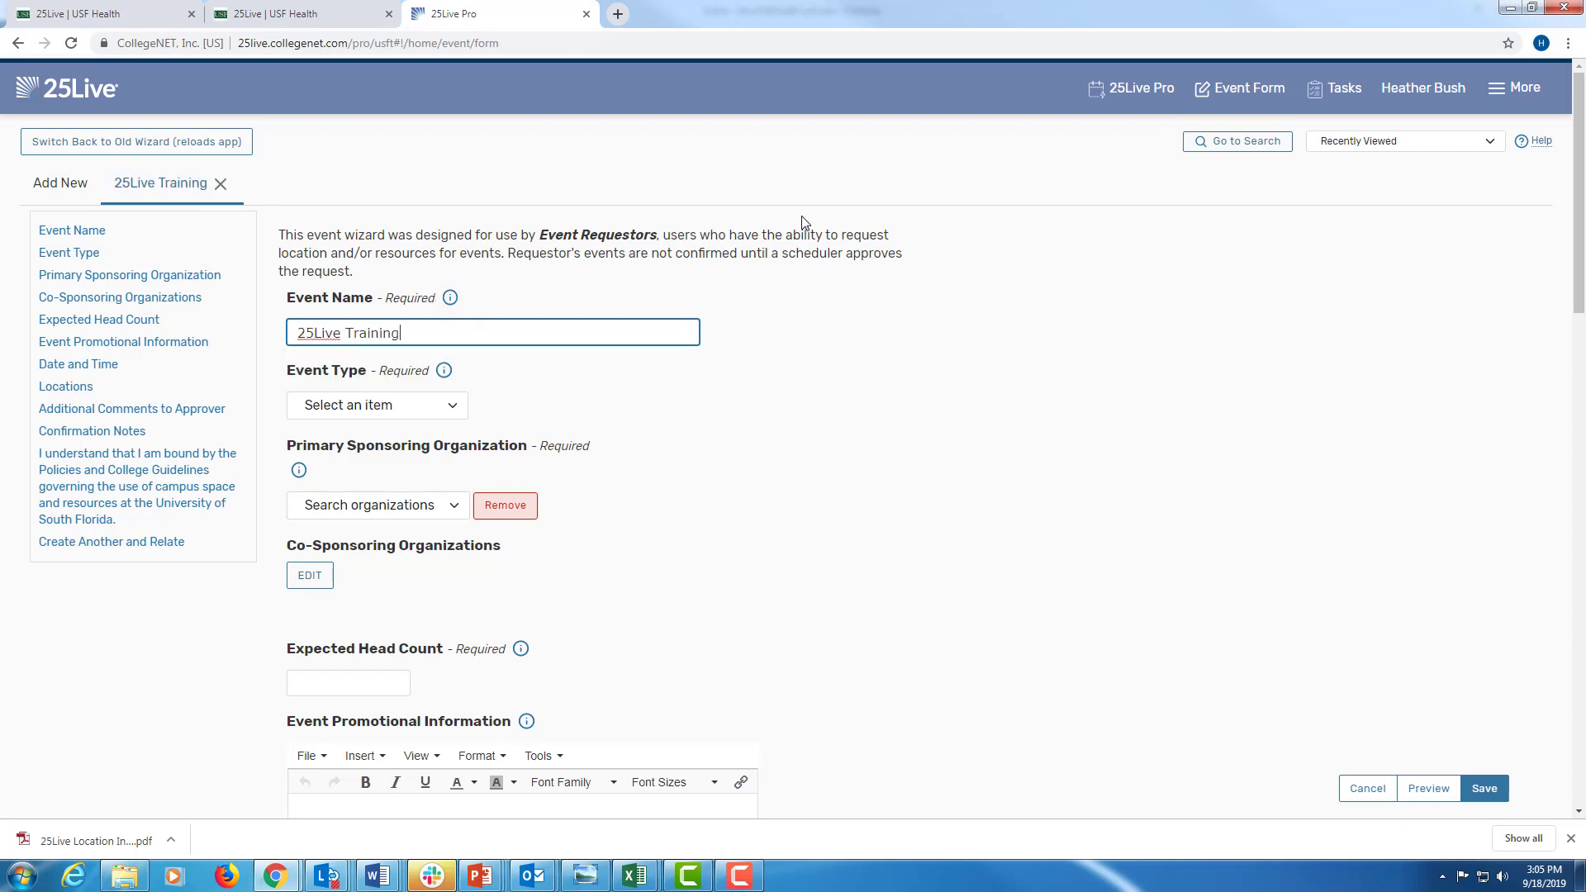
Step: Set event type Training/Workshop and sponsor Nursing, starring Nursing as a favourite
click(453, 406)
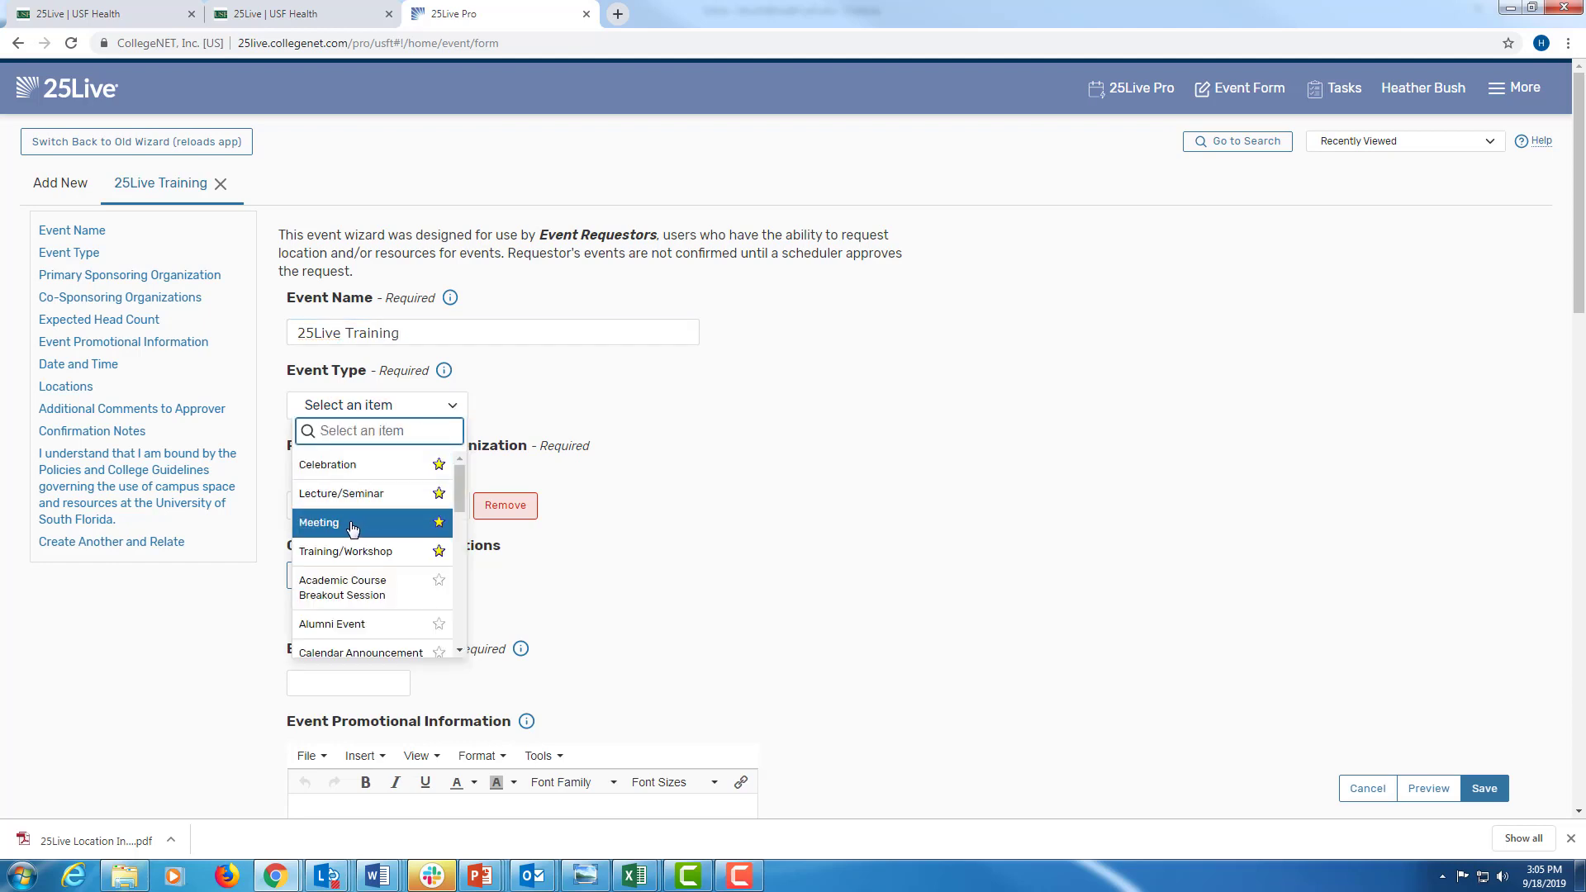
click(354, 552)
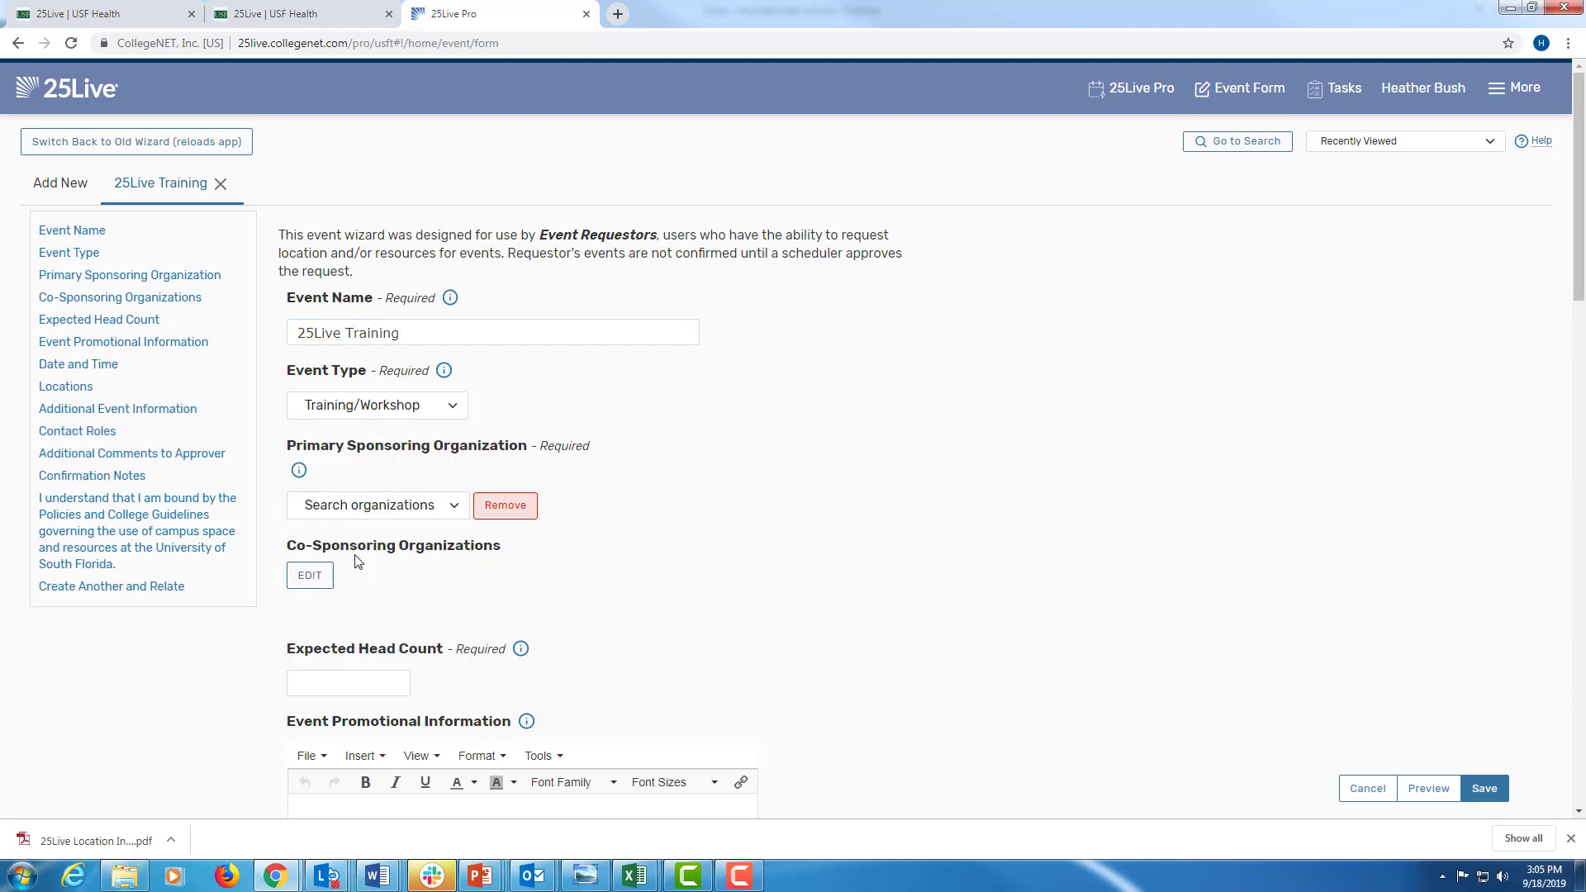
click(454, 507)
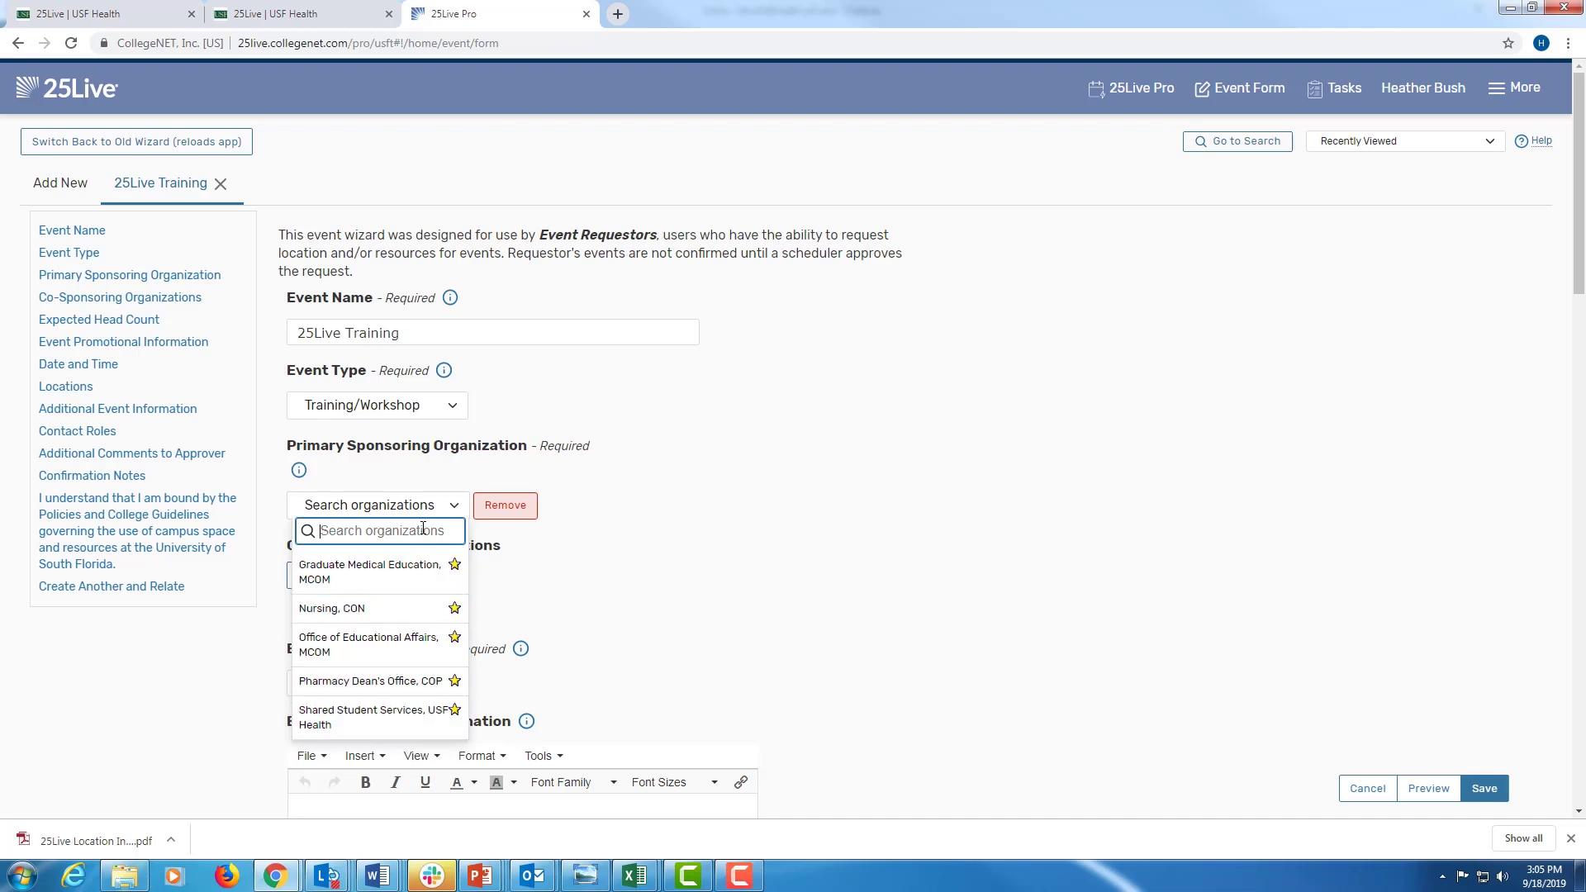
text(nursing)
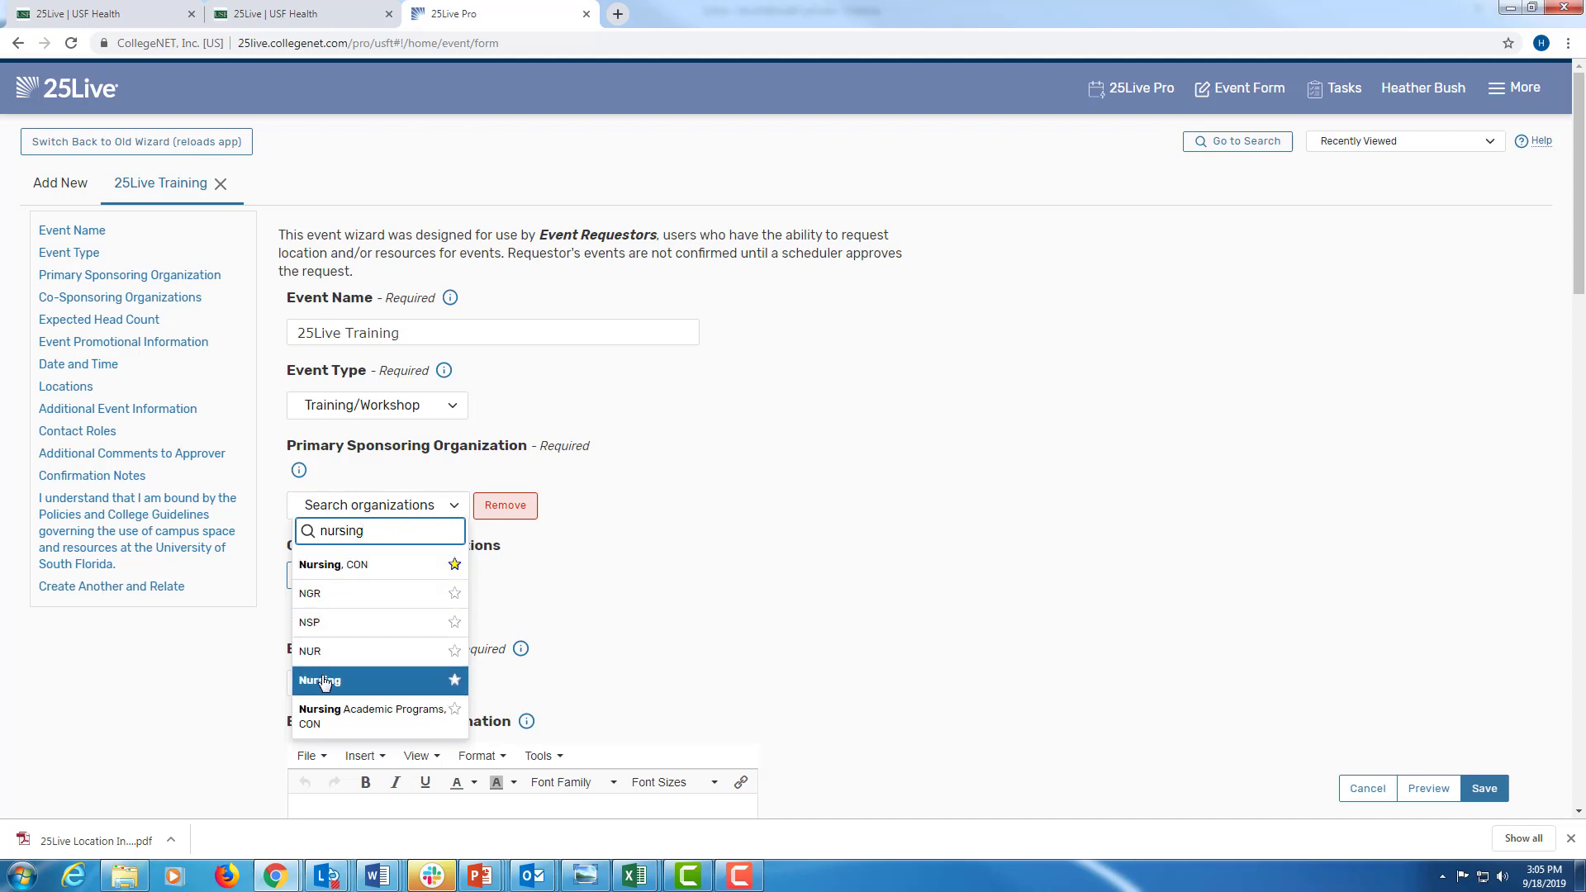
click(323, 681)
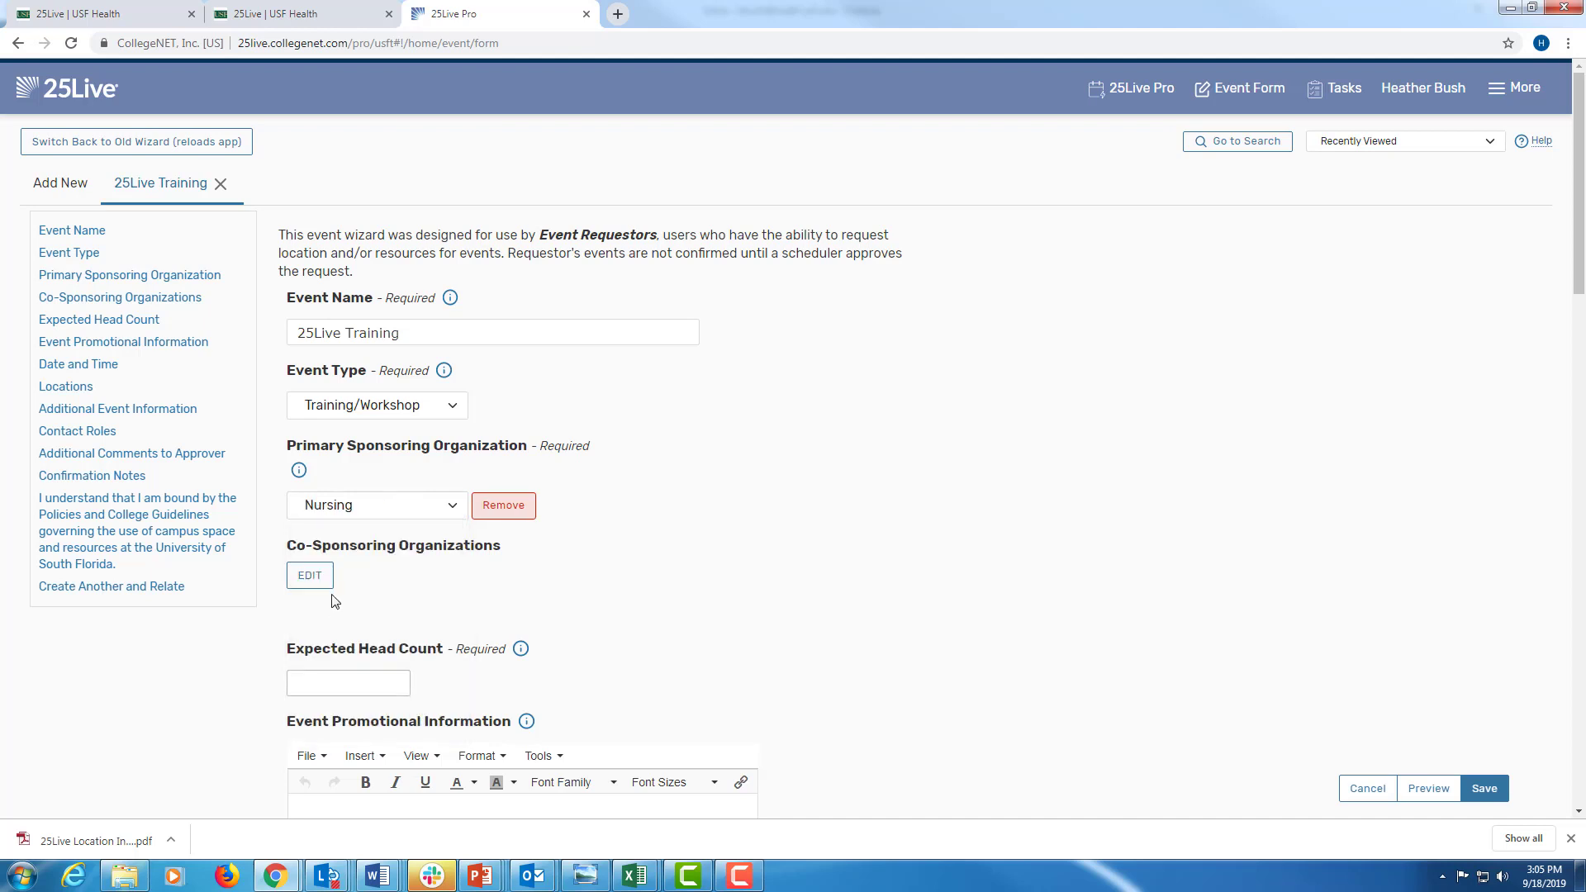
click(390, 509)
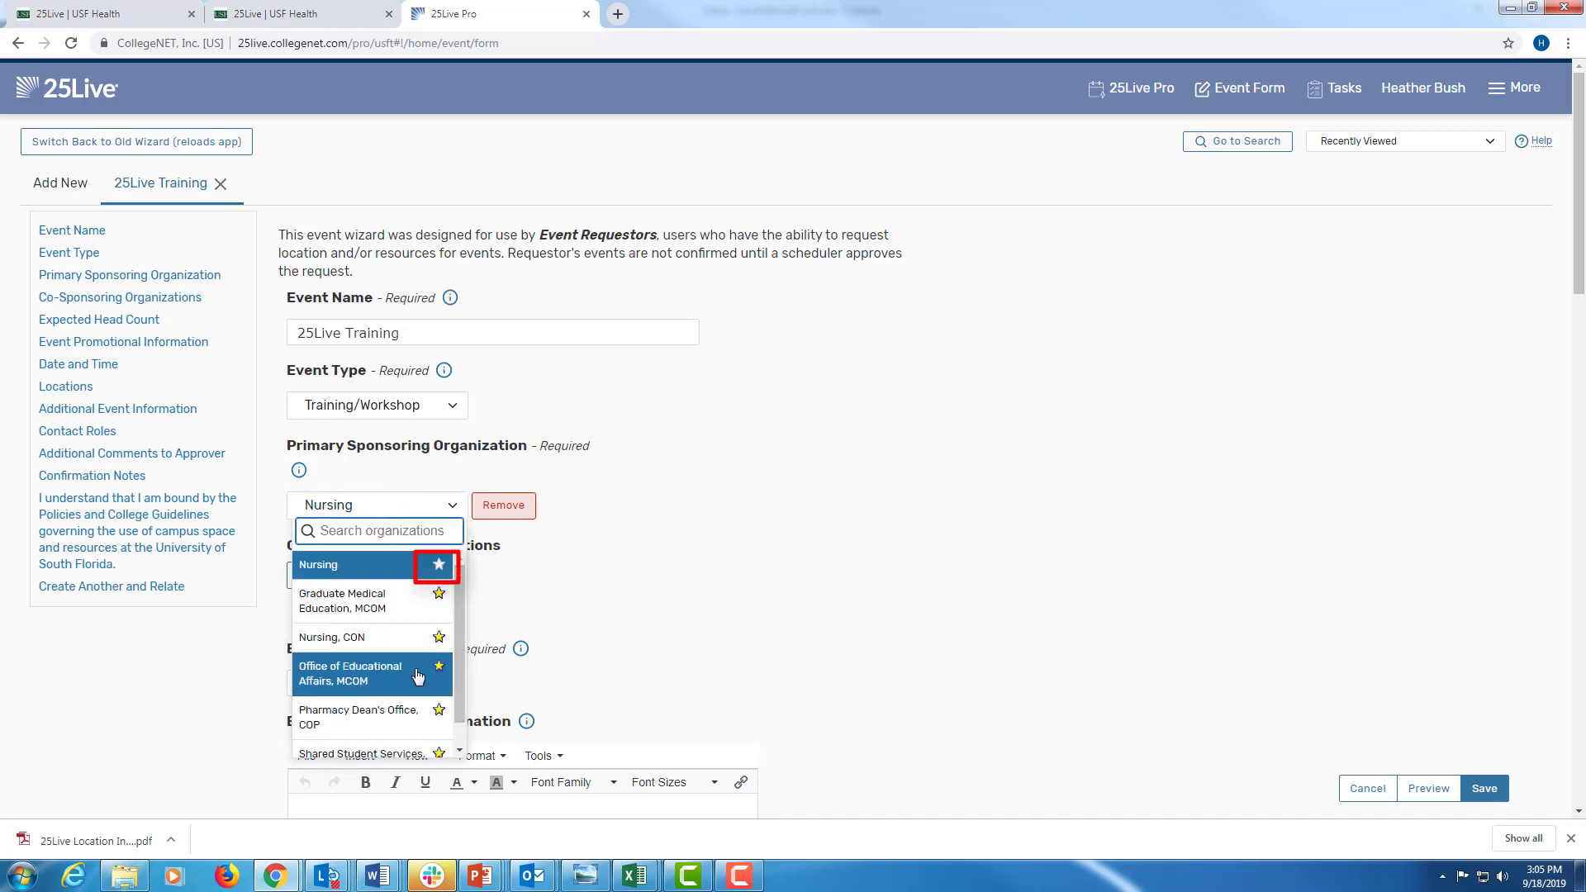
click(440, 566)
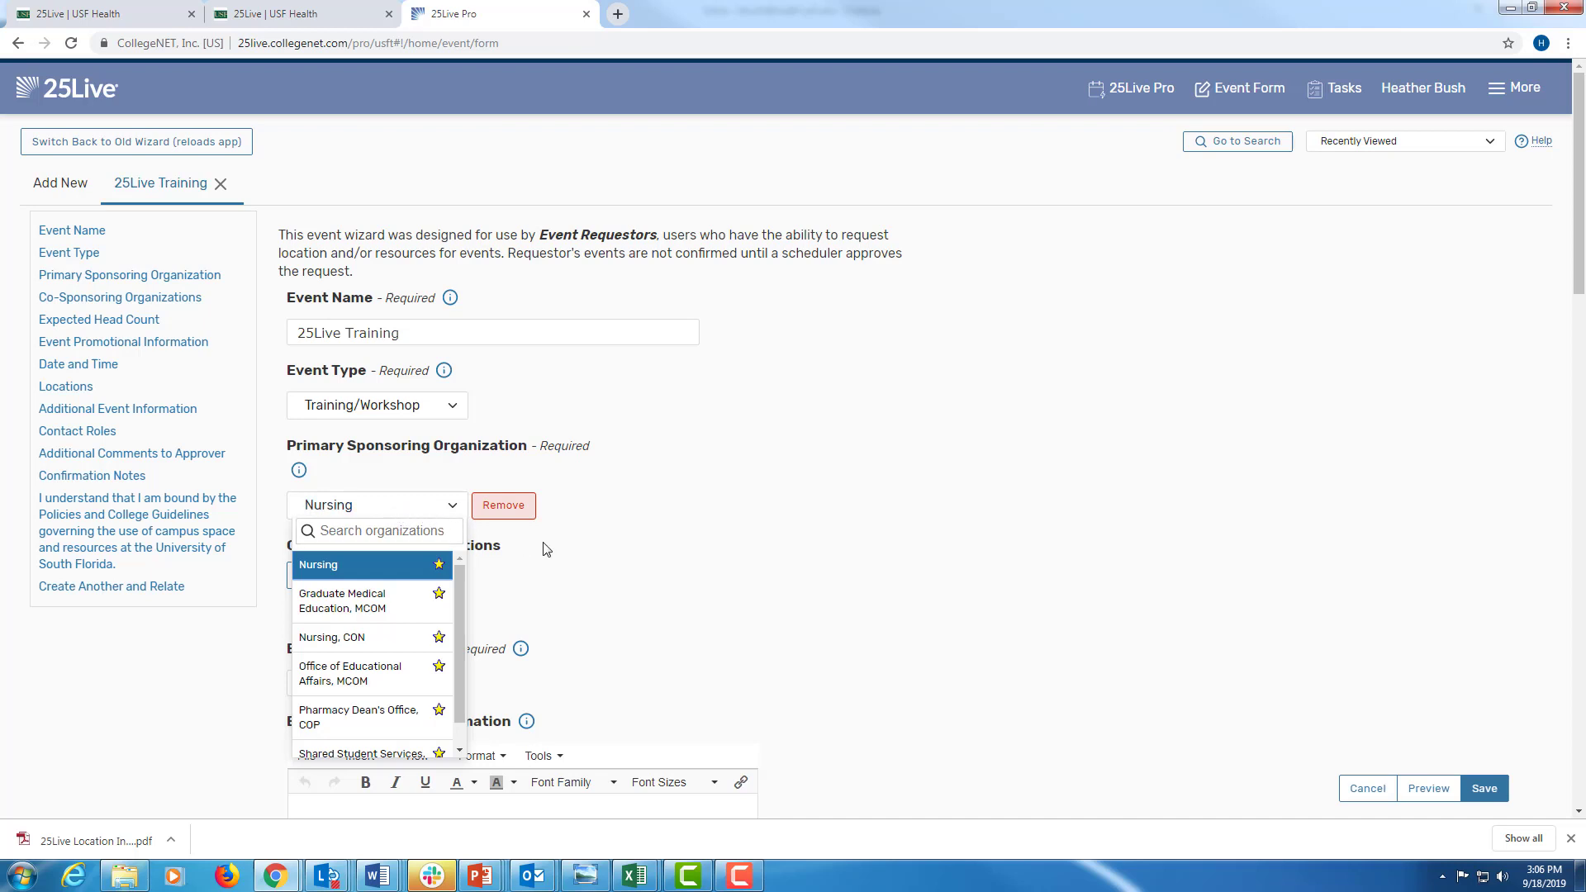
click(609, 548)
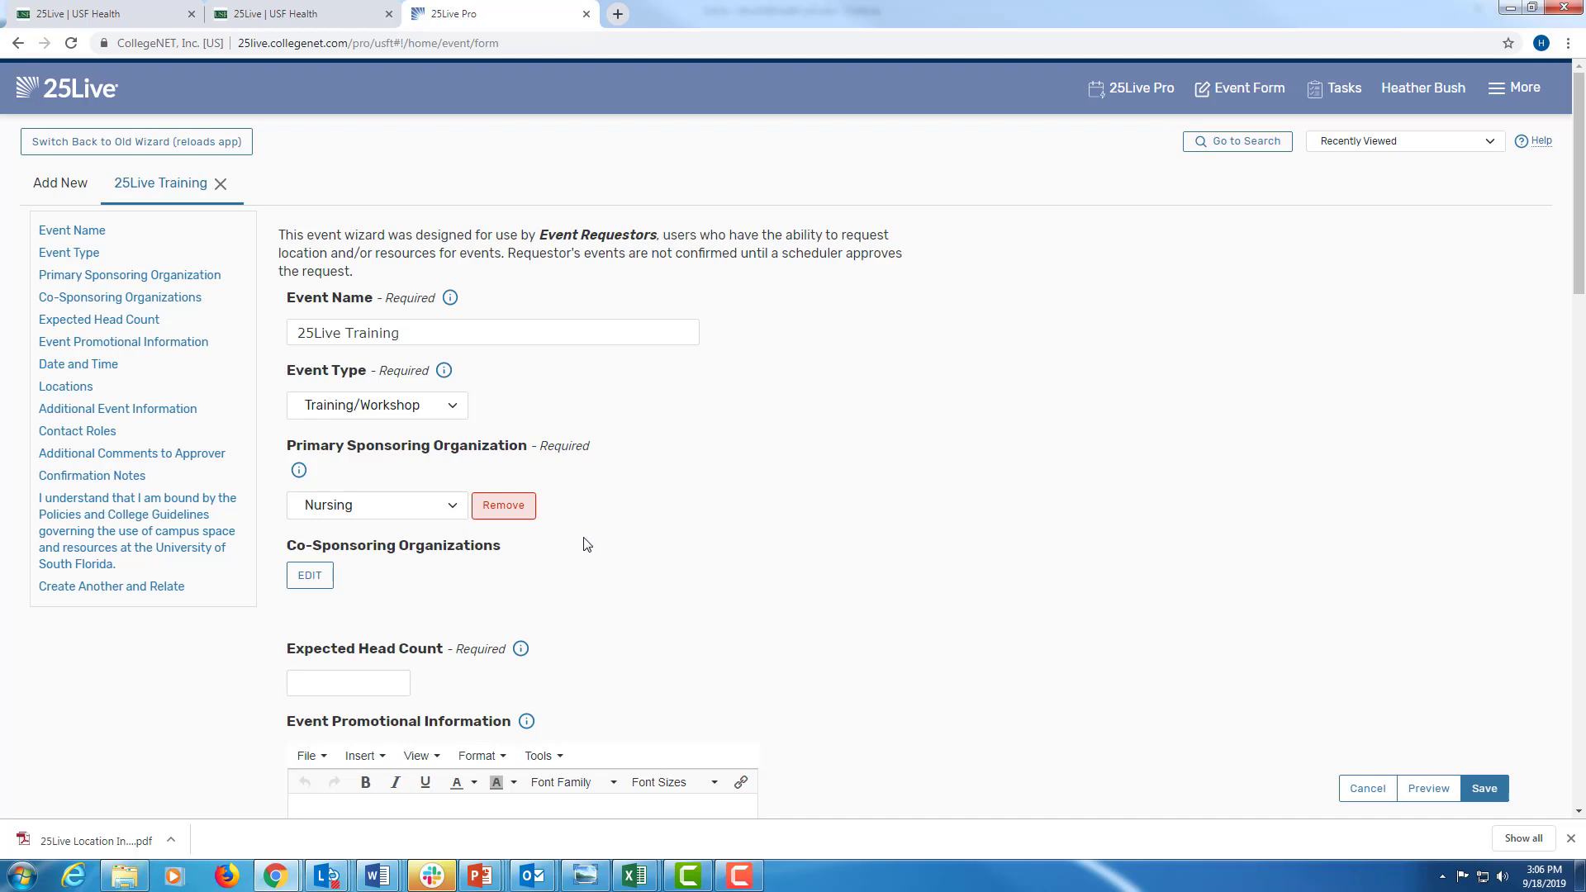
Step: Enter 25 as the expected head count
click(322, 683)
click(327, 683)
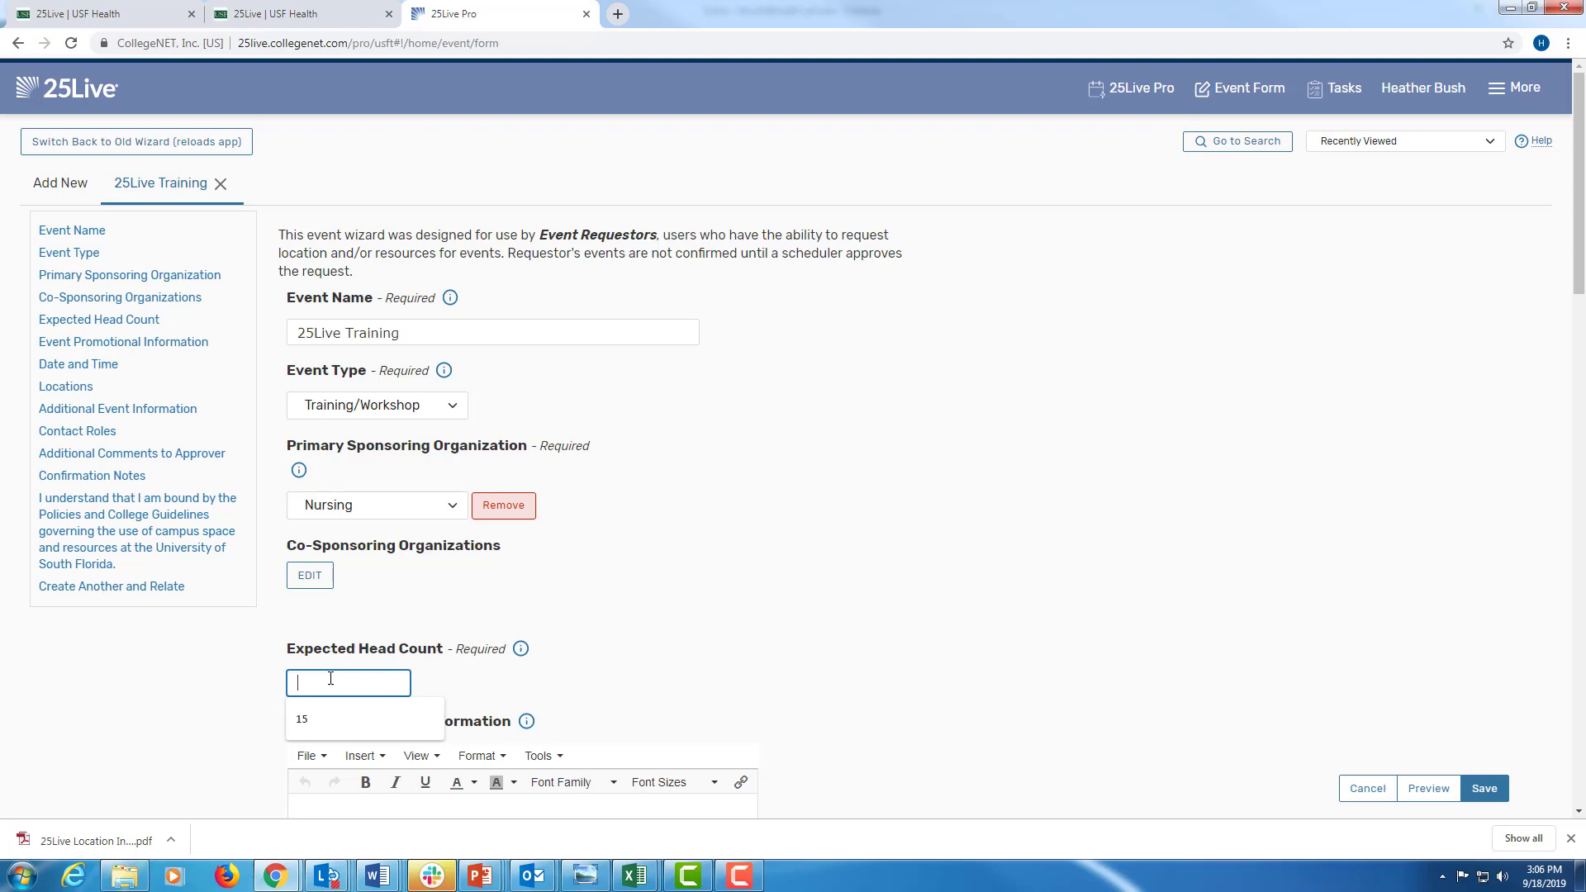
text(25)
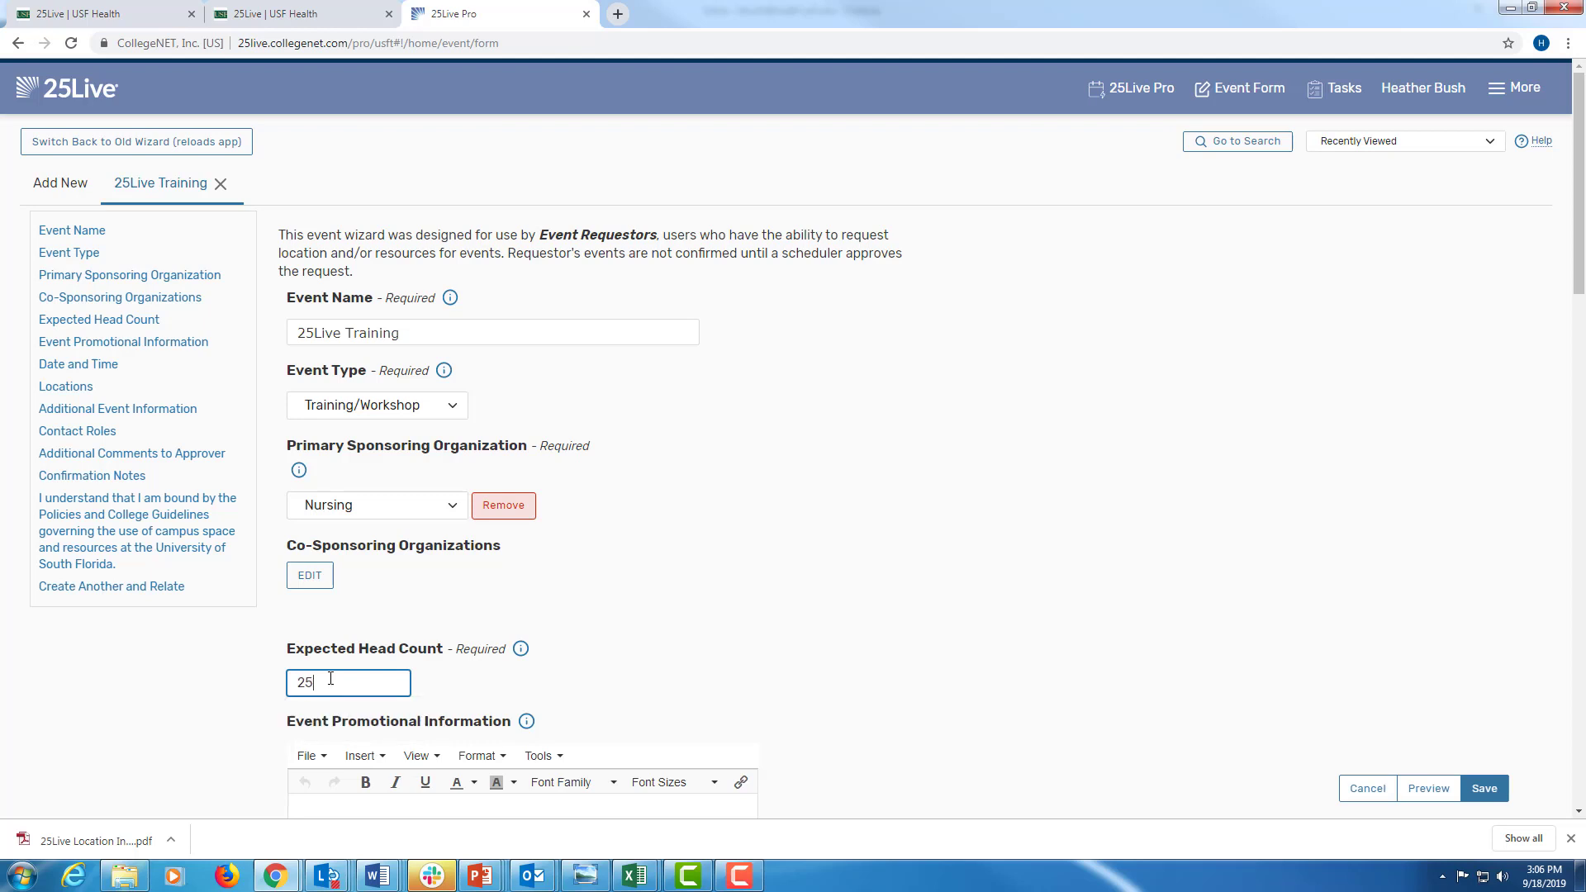
click(639, 683)
scroll(651, 676, down, 1)
scroll(675, 673, down, 2)
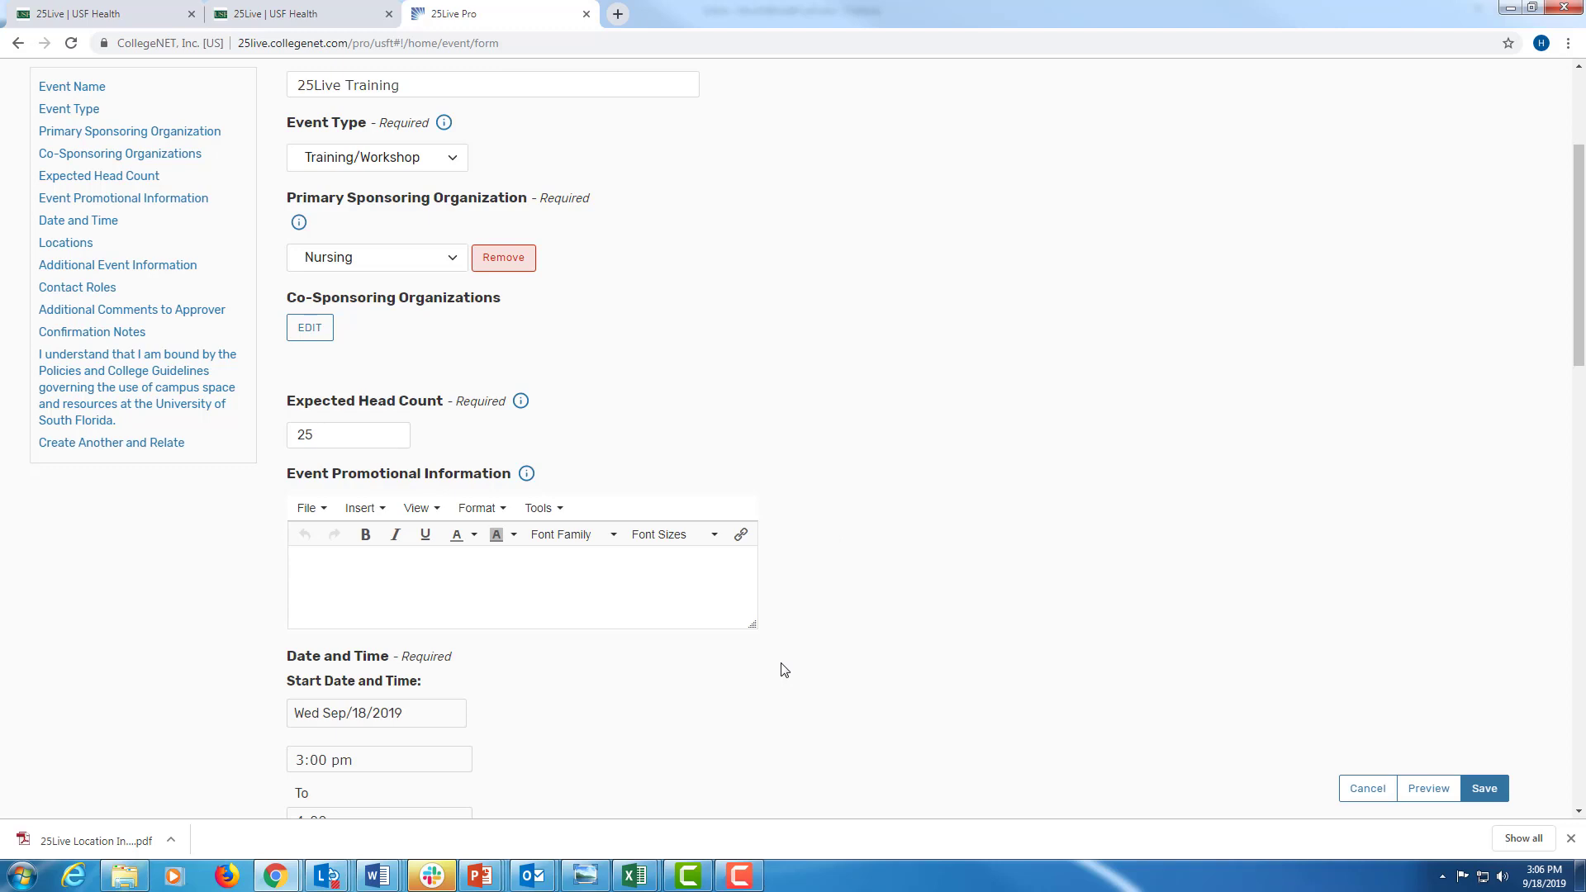
scroll(781, 670, down, 1)
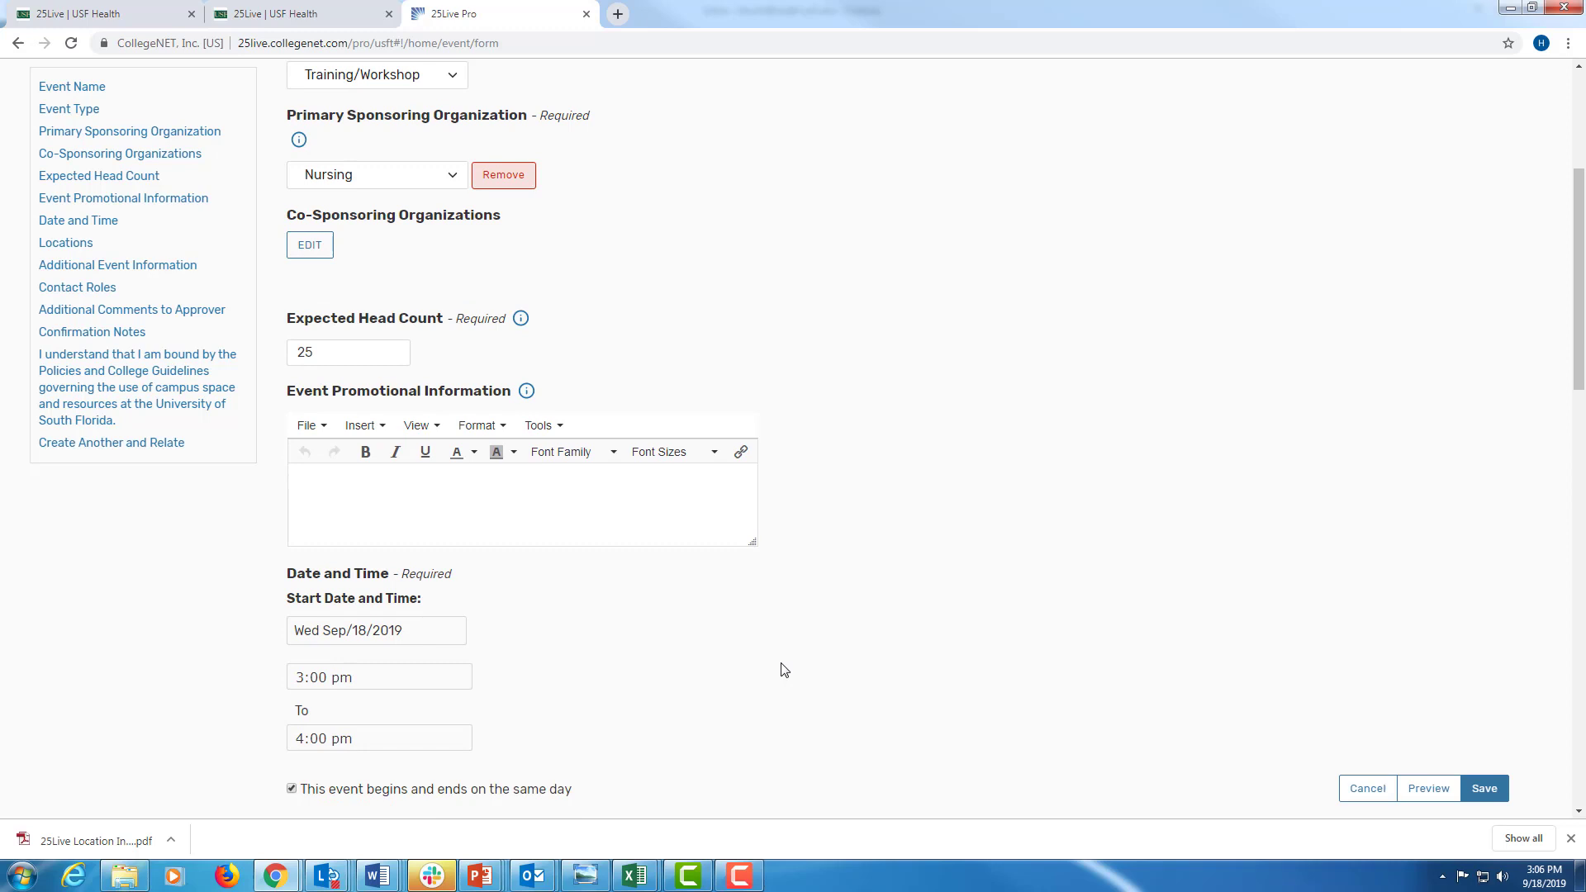
scroll(782, 671, down, 1)
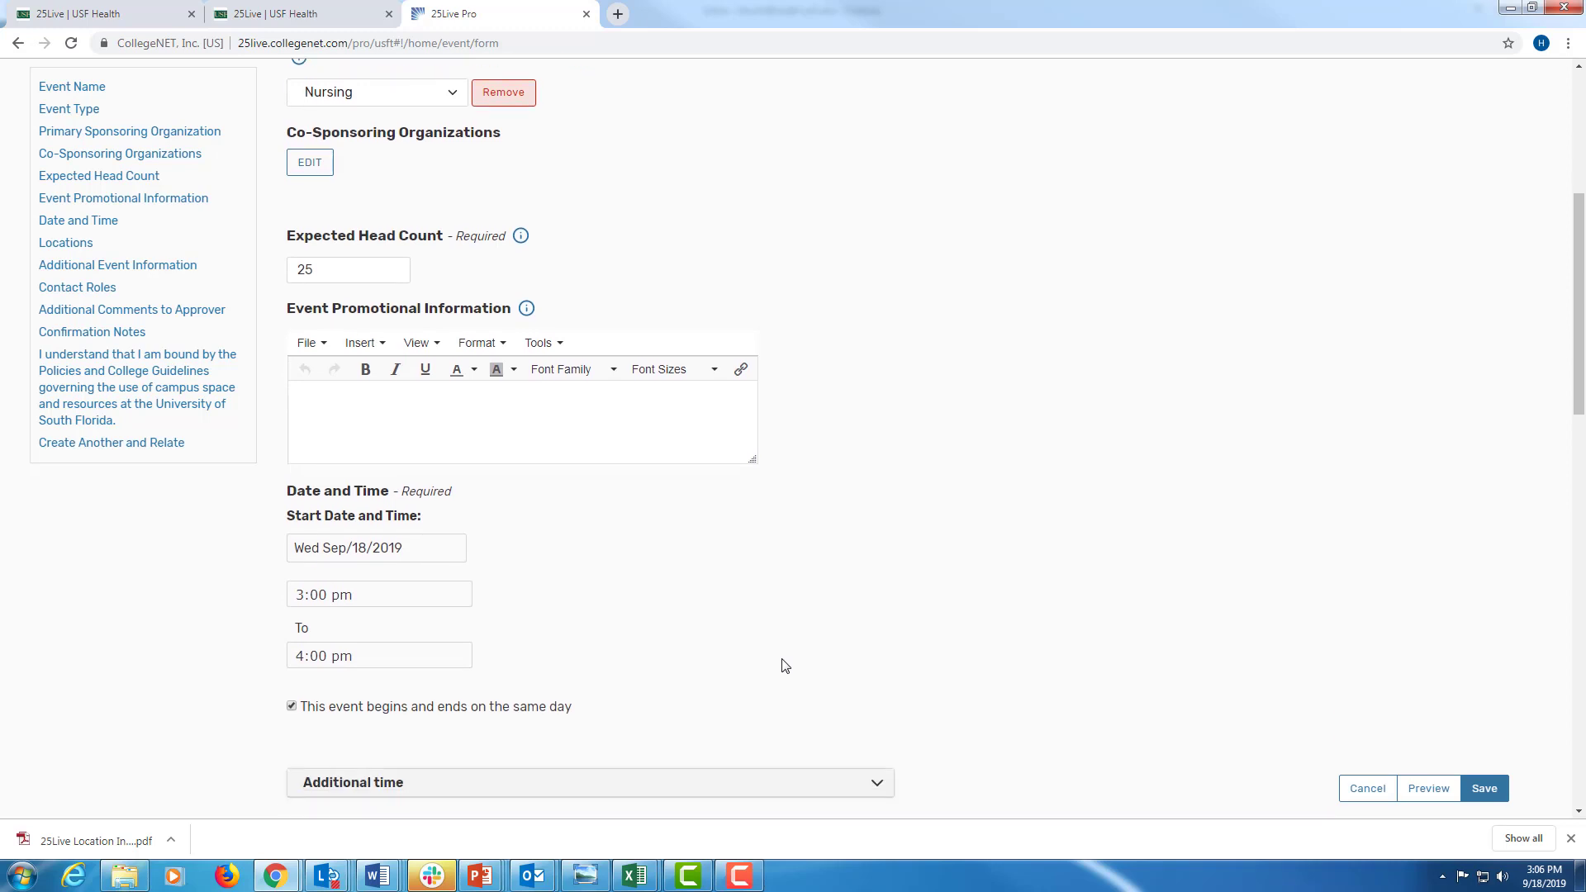
scroll(783, 665, down, 1)
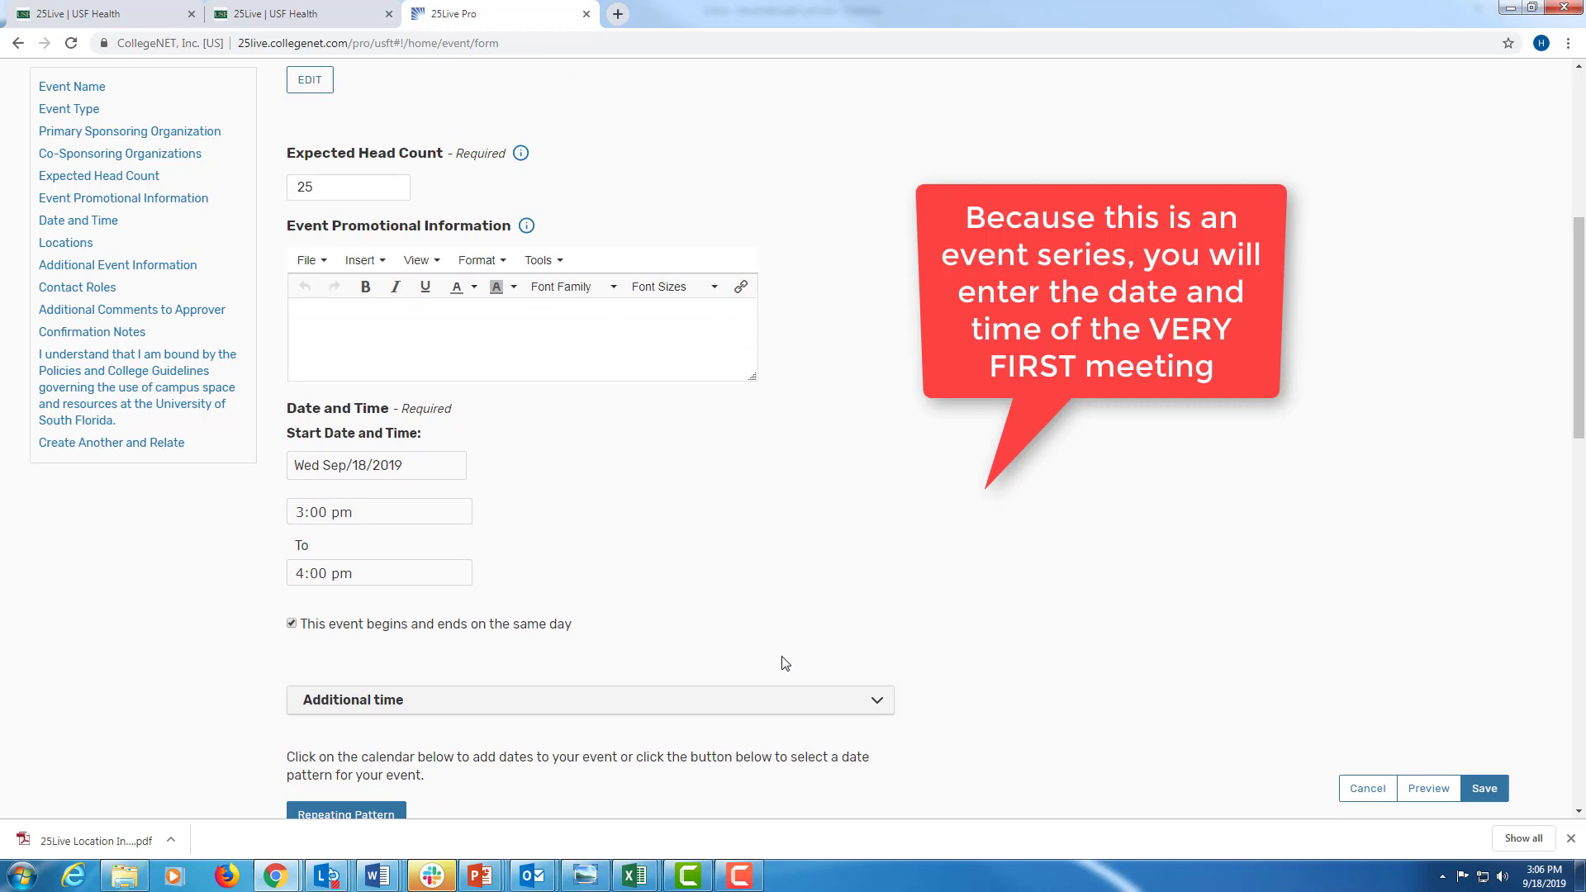
Step: Schedule the event for Fri Sep 27, 2019, from 12:00 pm to 2:30 pm
click(381, 466)
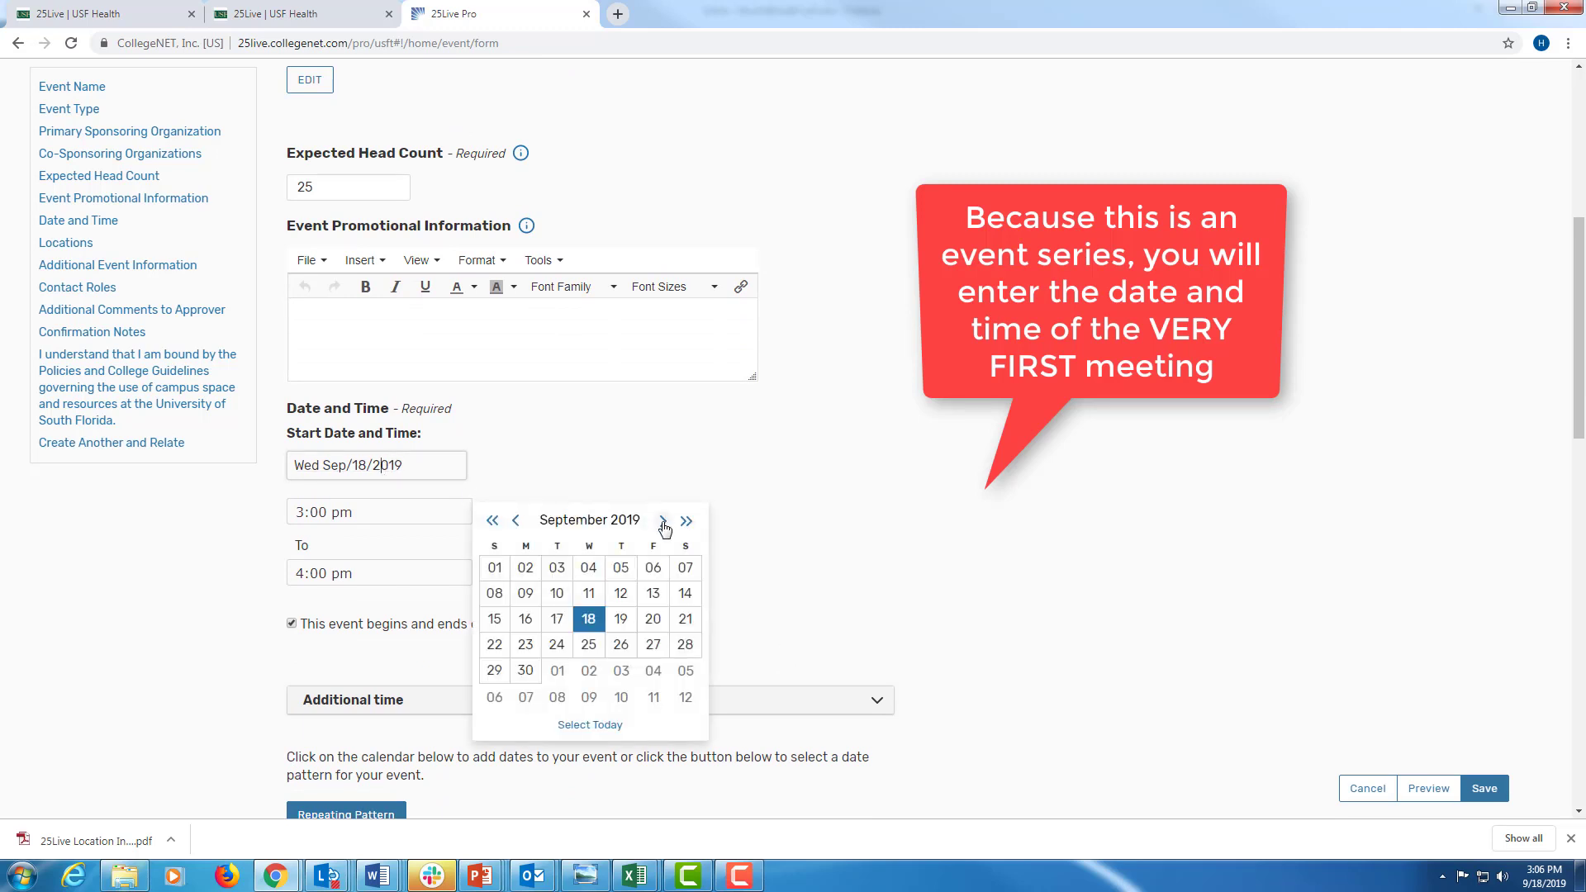
click(653, 647)
click(350, 514)
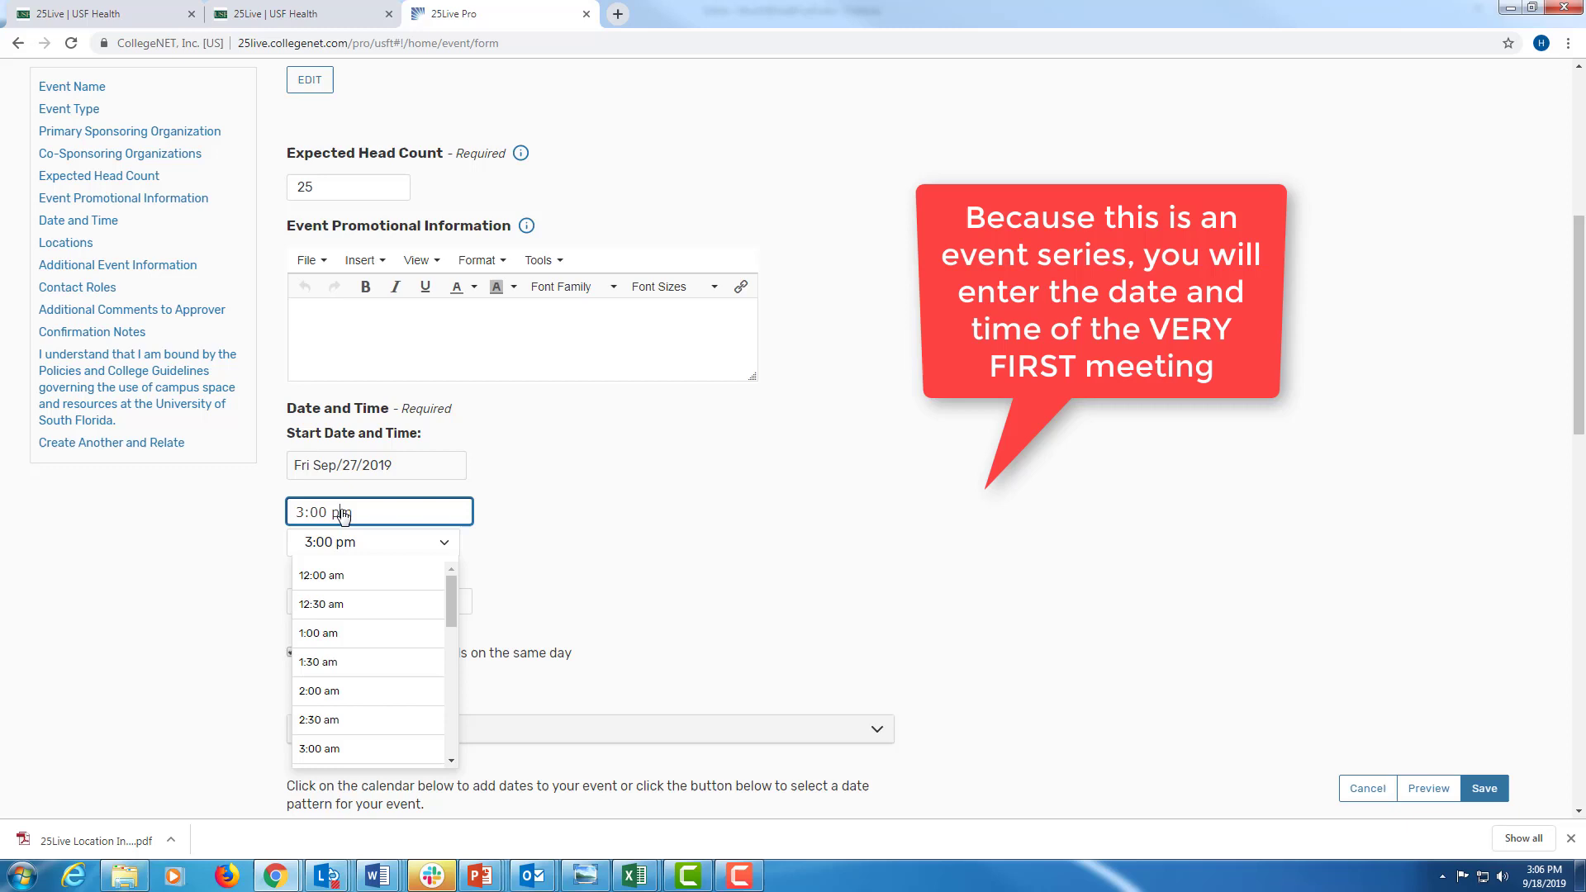
drag(451, 589, 439, 719)
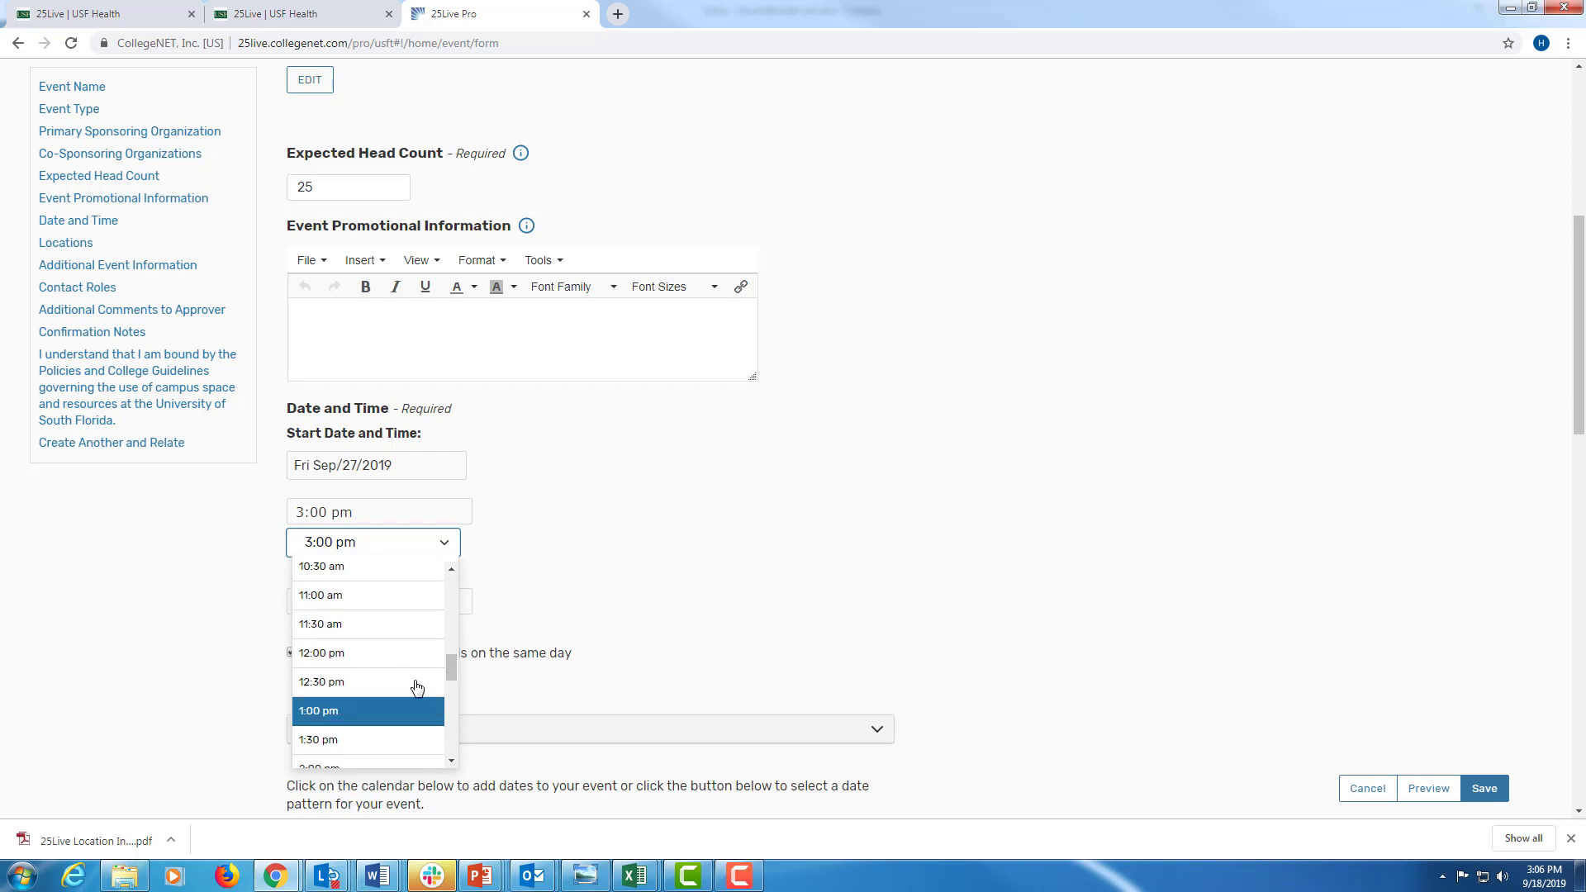
click(395, 654)
click(332, 573)
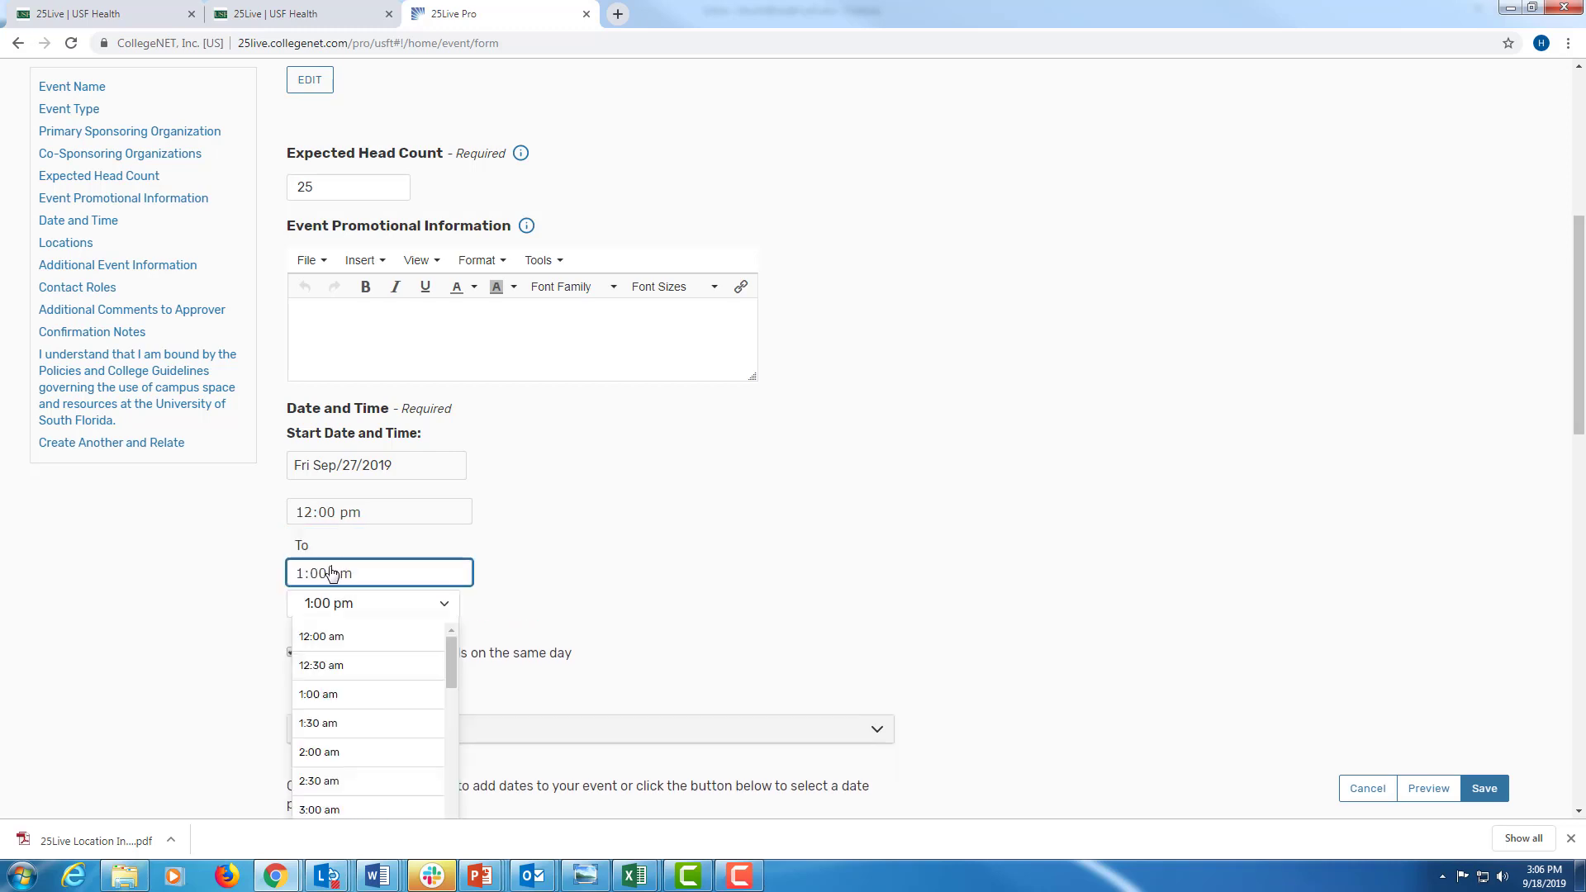
drag(450, 664, 453, 764)
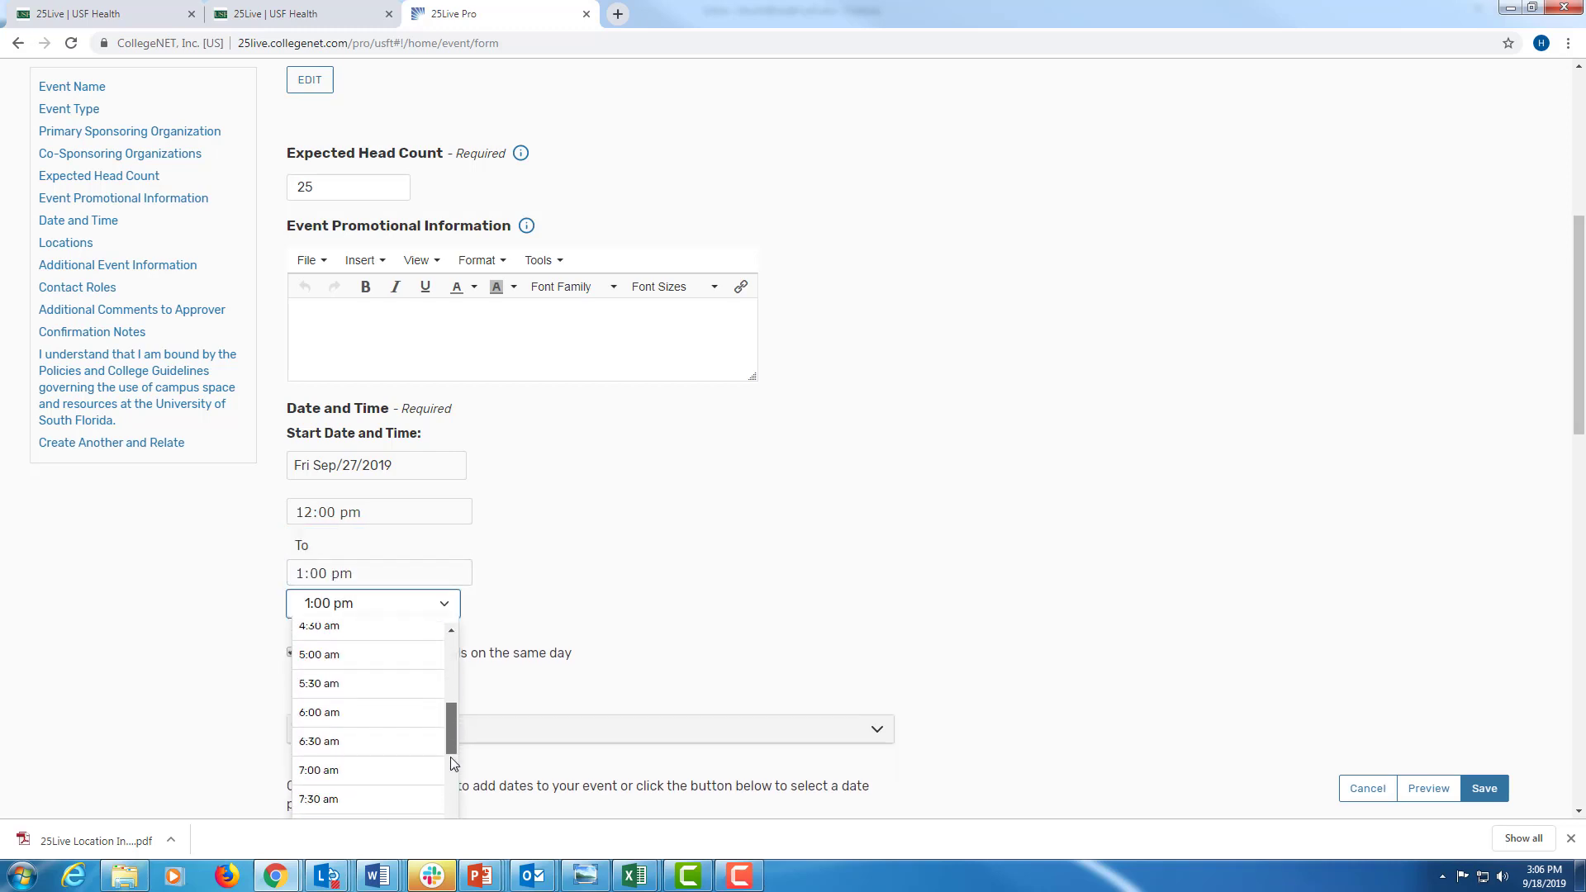
scroll(449, 791, down, 3)
scroll(450, 799, down, 2)
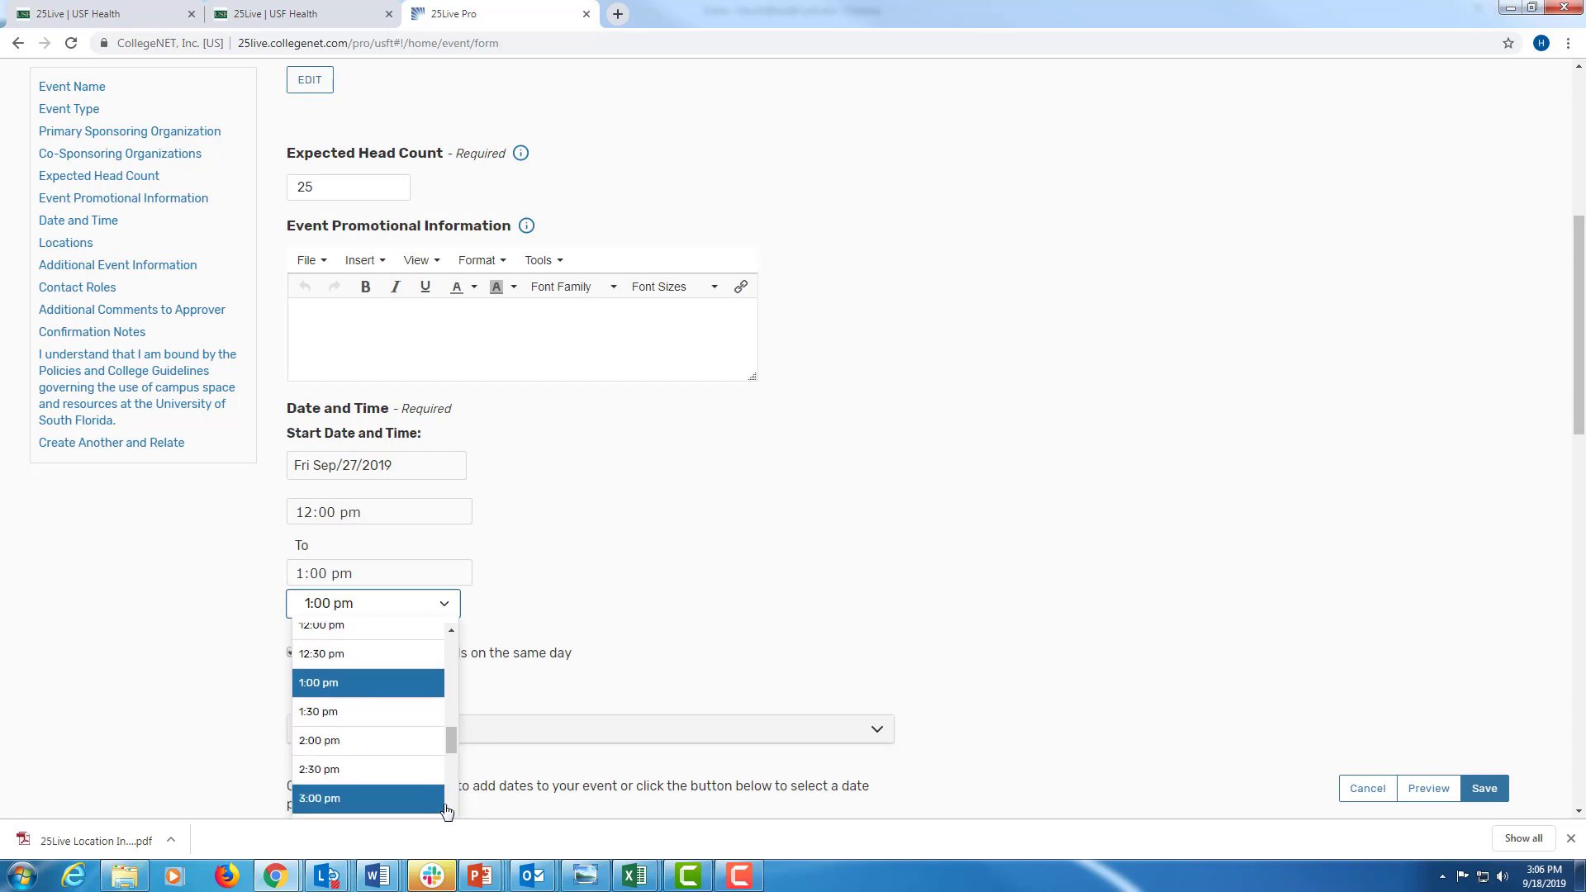
click(368, 777)
scroll(814, 497, down, 3)
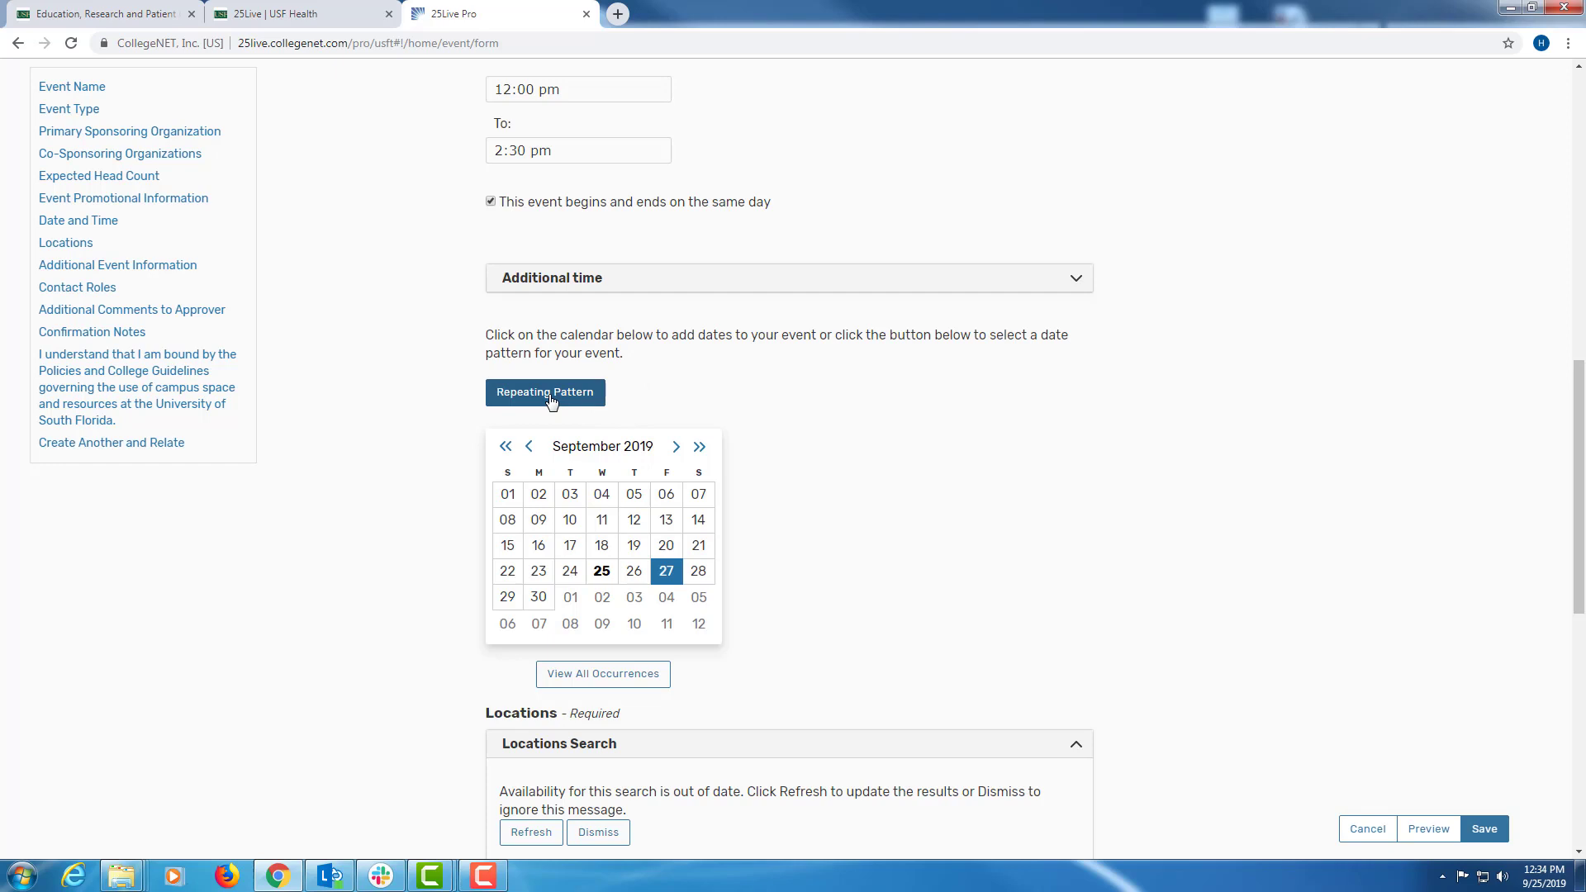
click(552, 394)
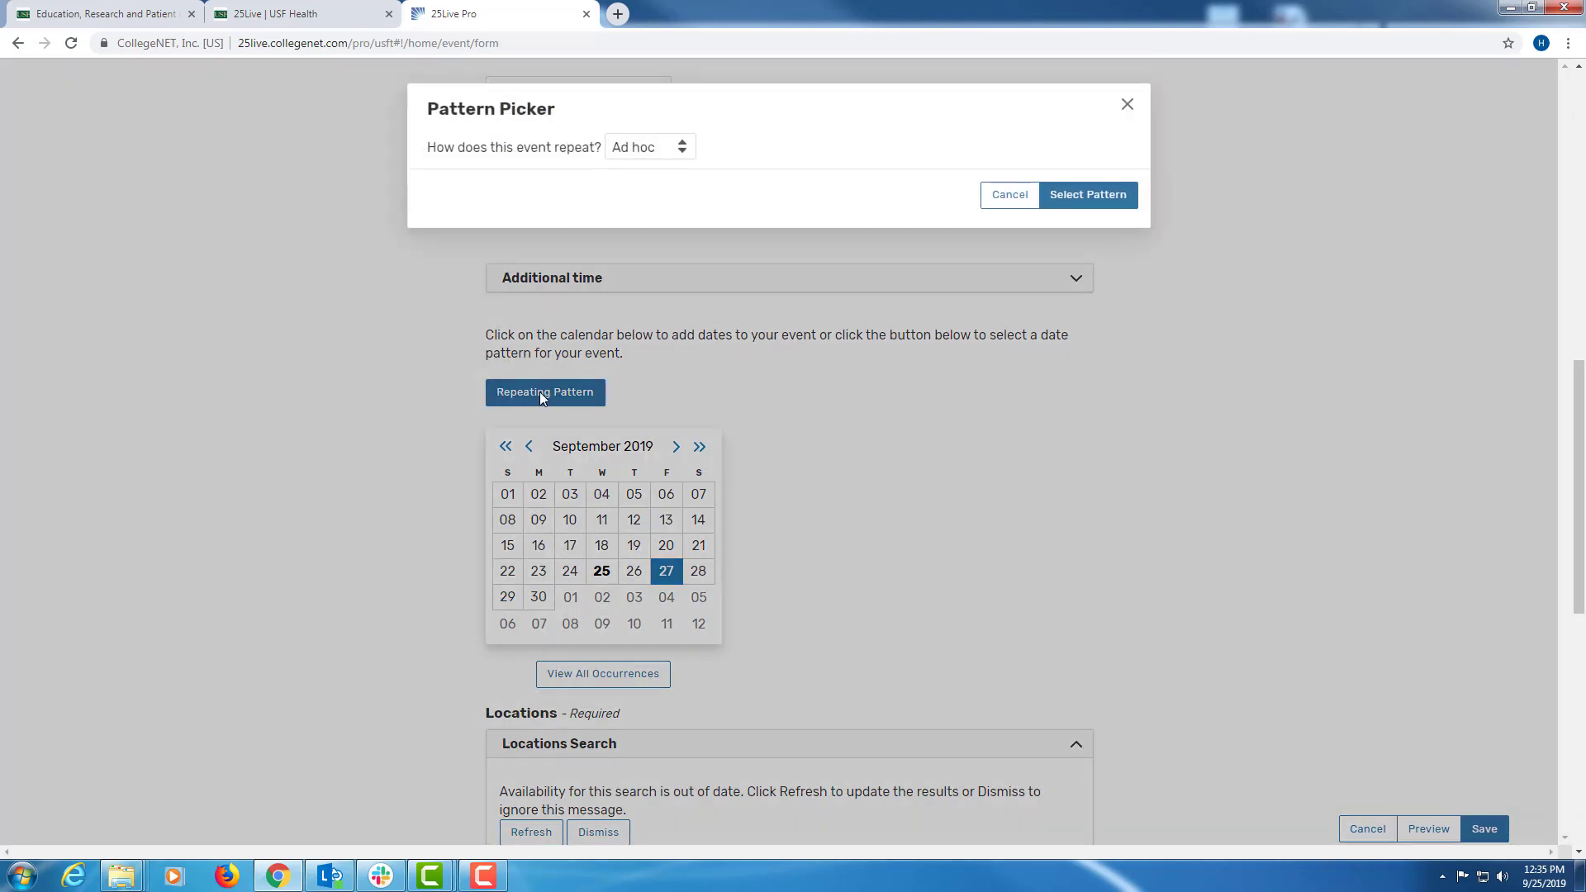
click(682, 147)
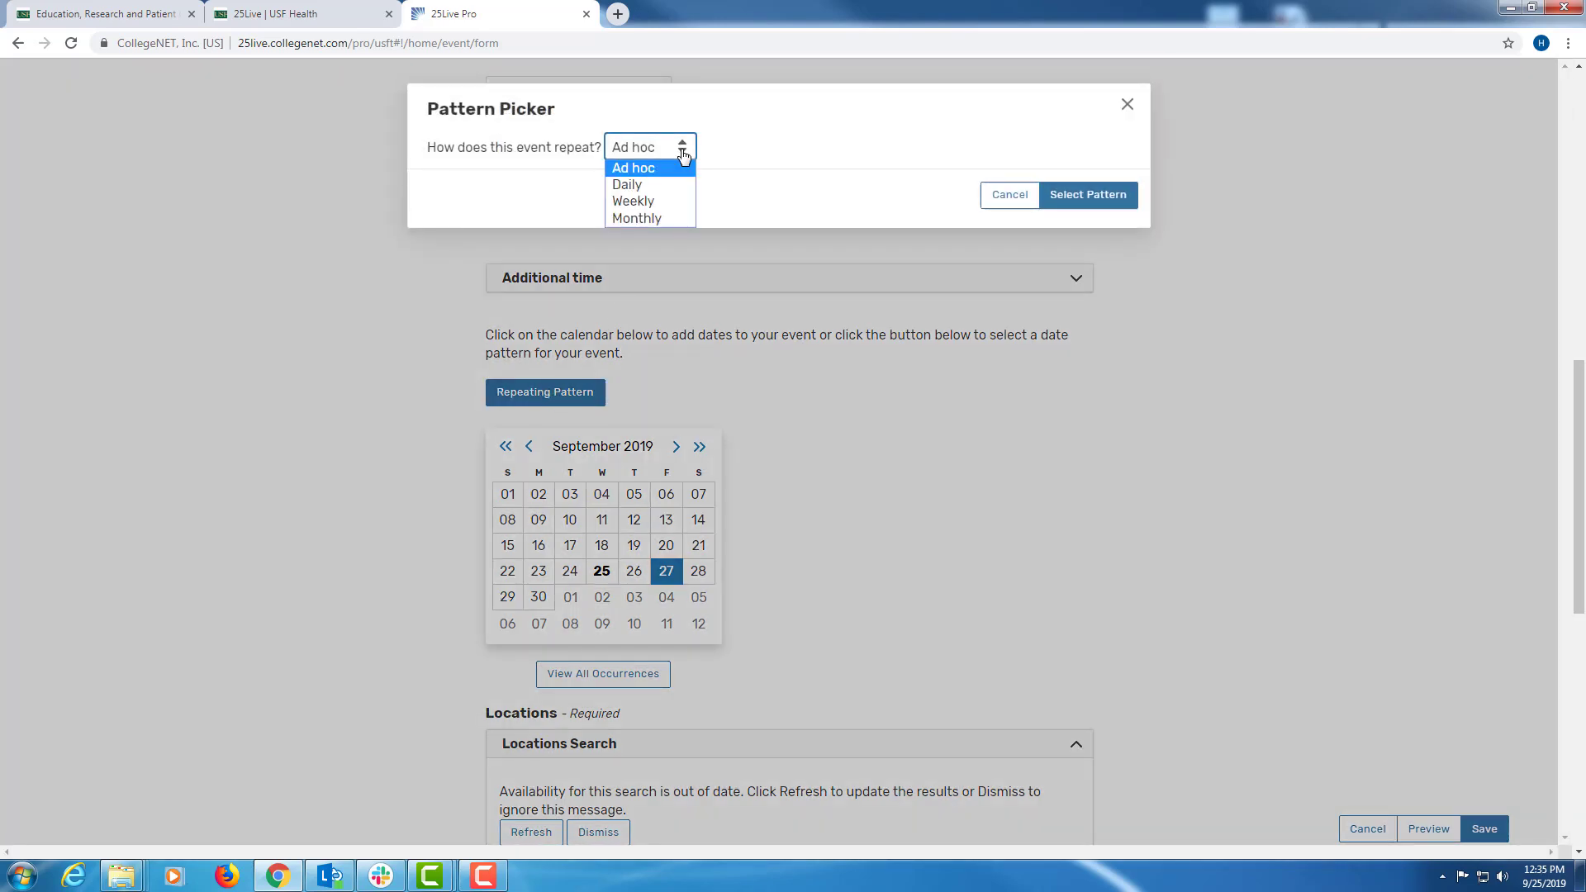
click(664, 204)
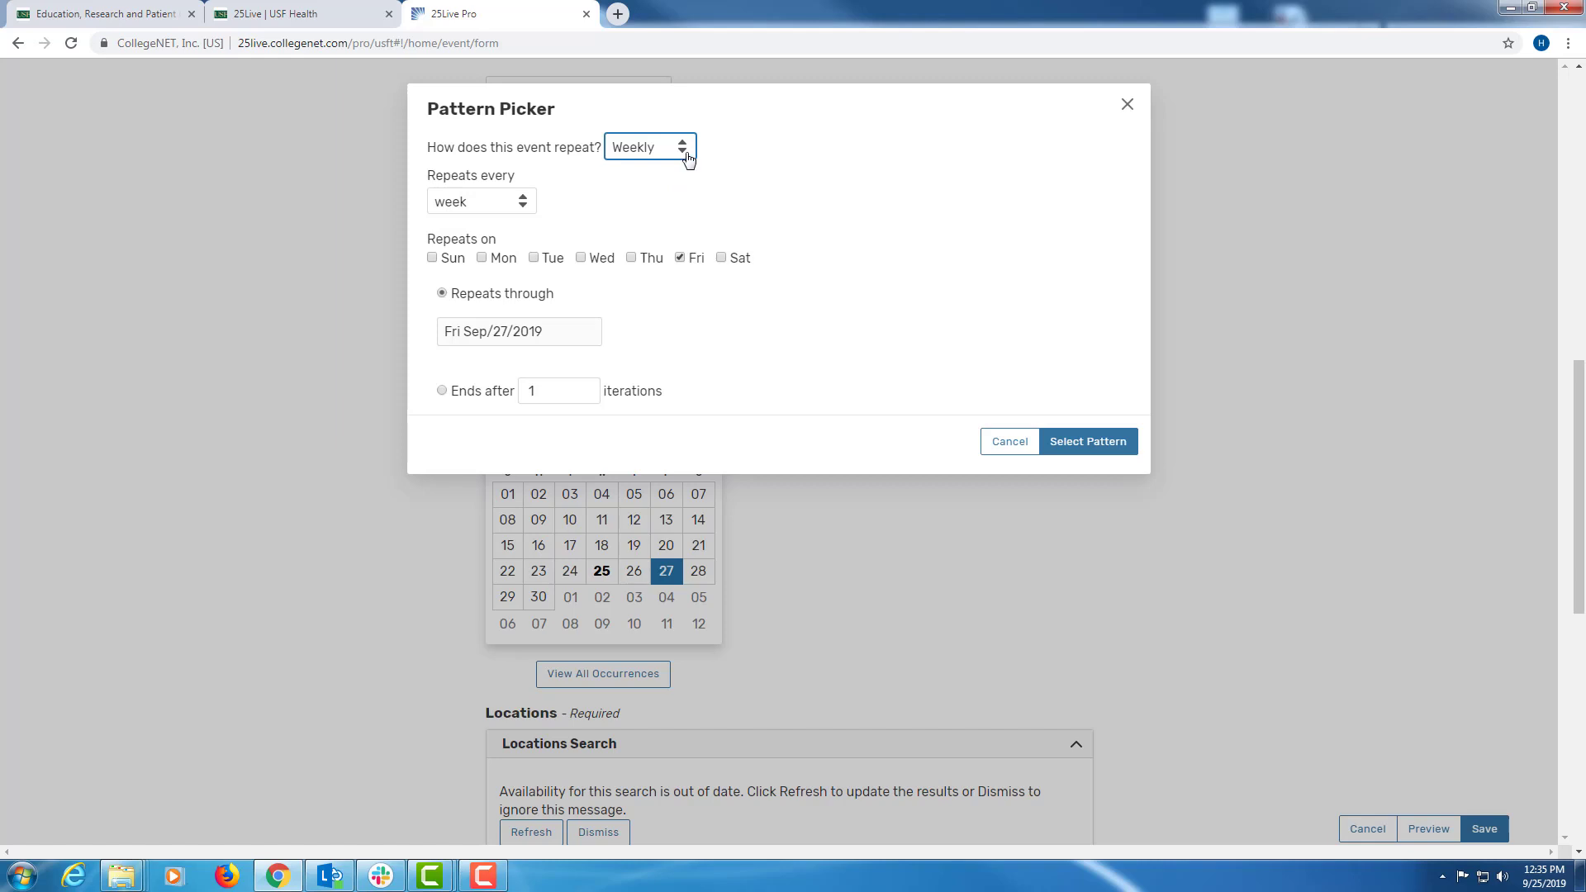
click(688, 158)
click(655, 219)
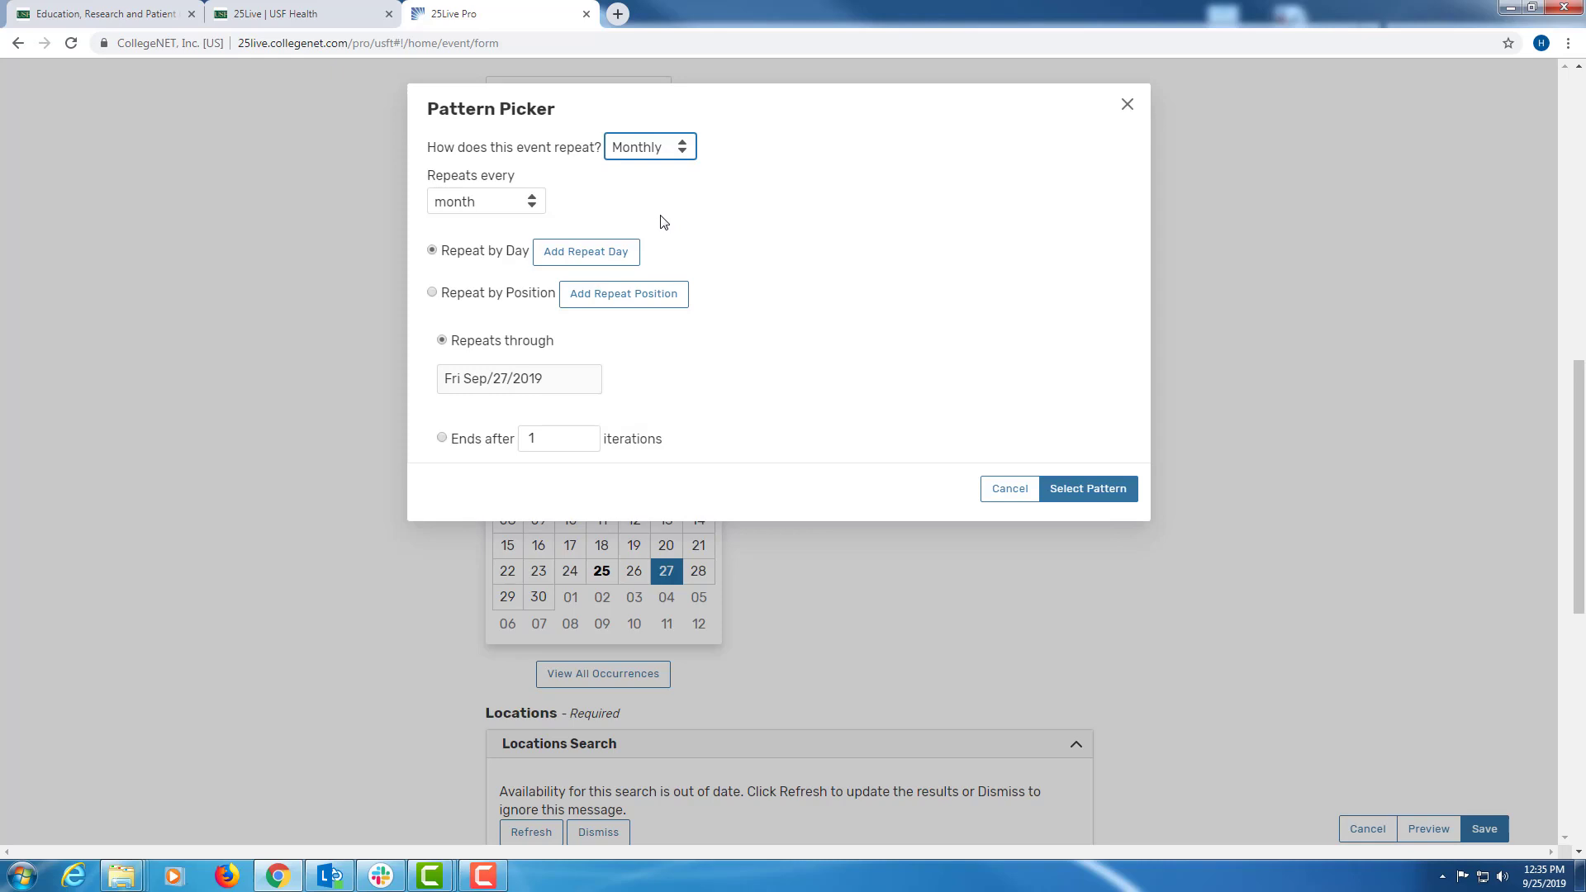
click(688, 158)
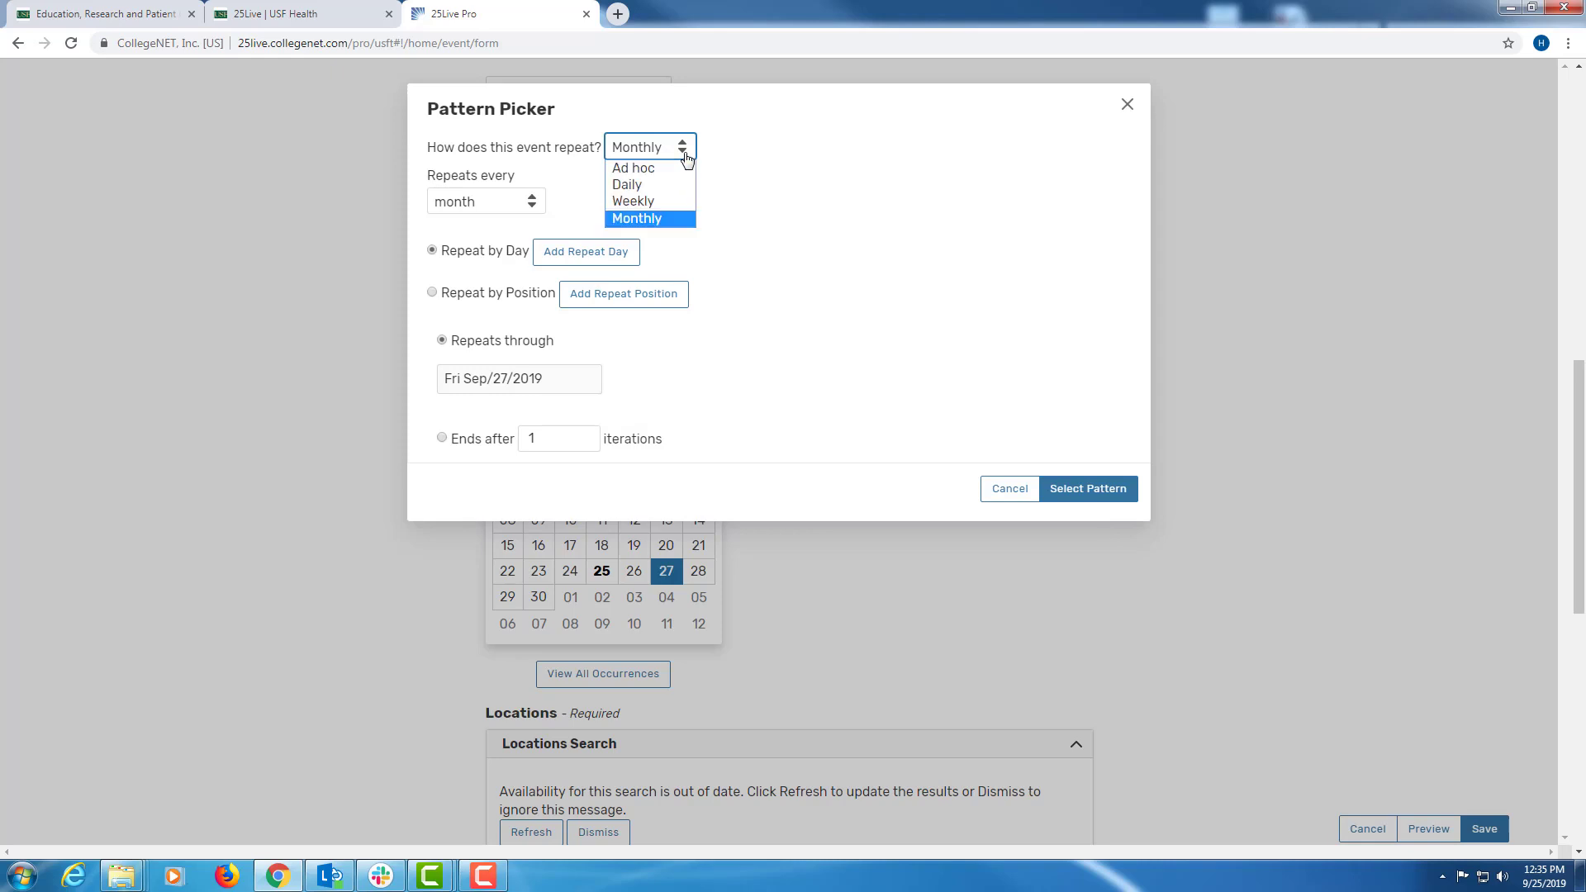
click(643, 171)
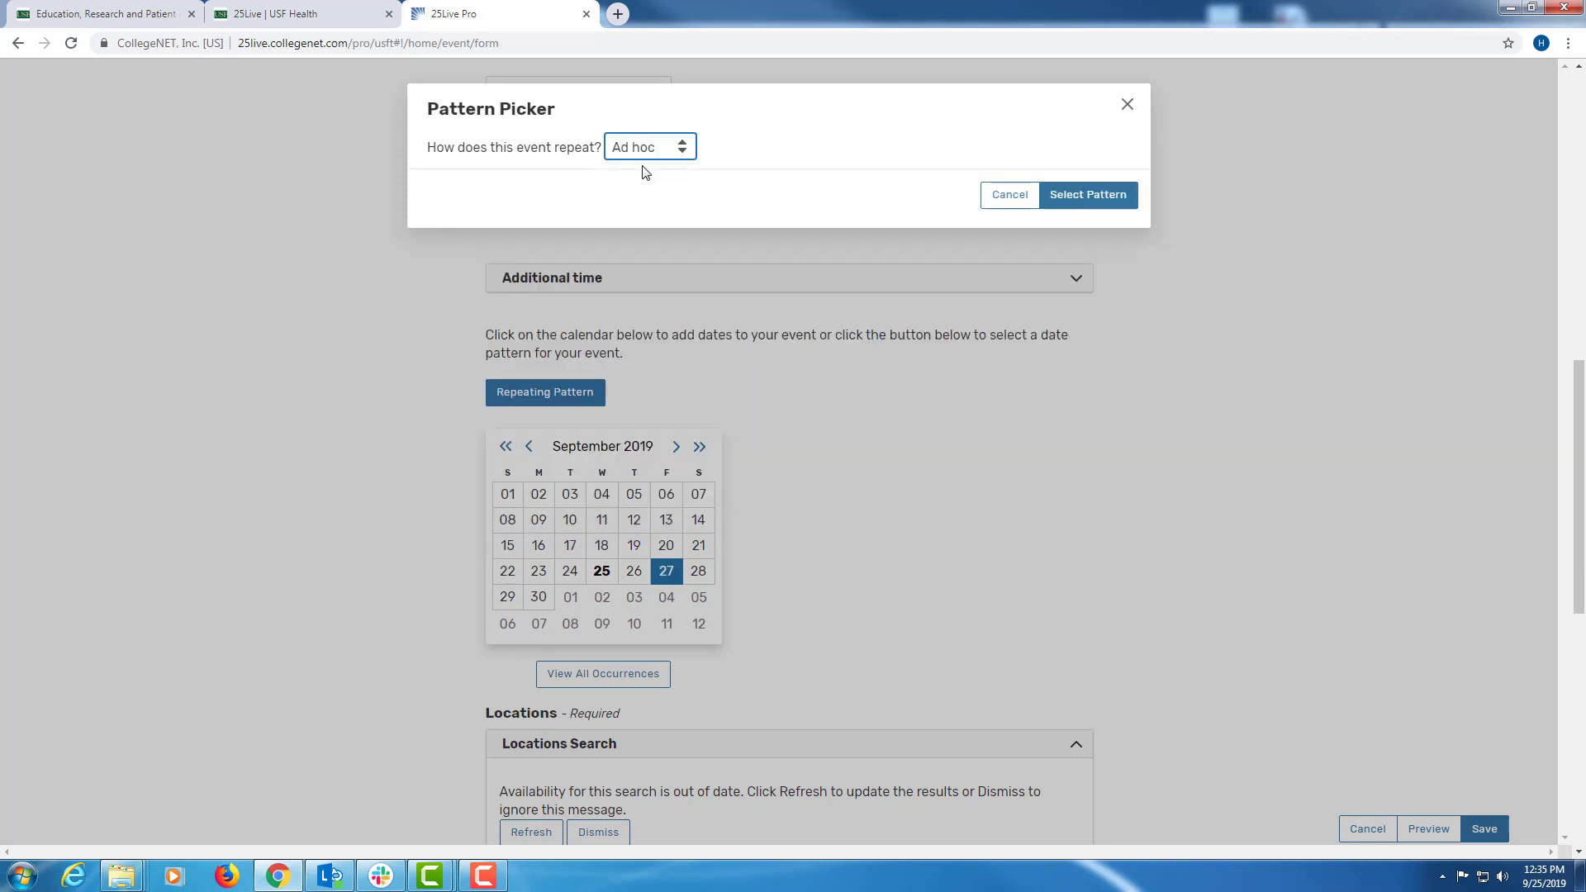
click(1076, 201)
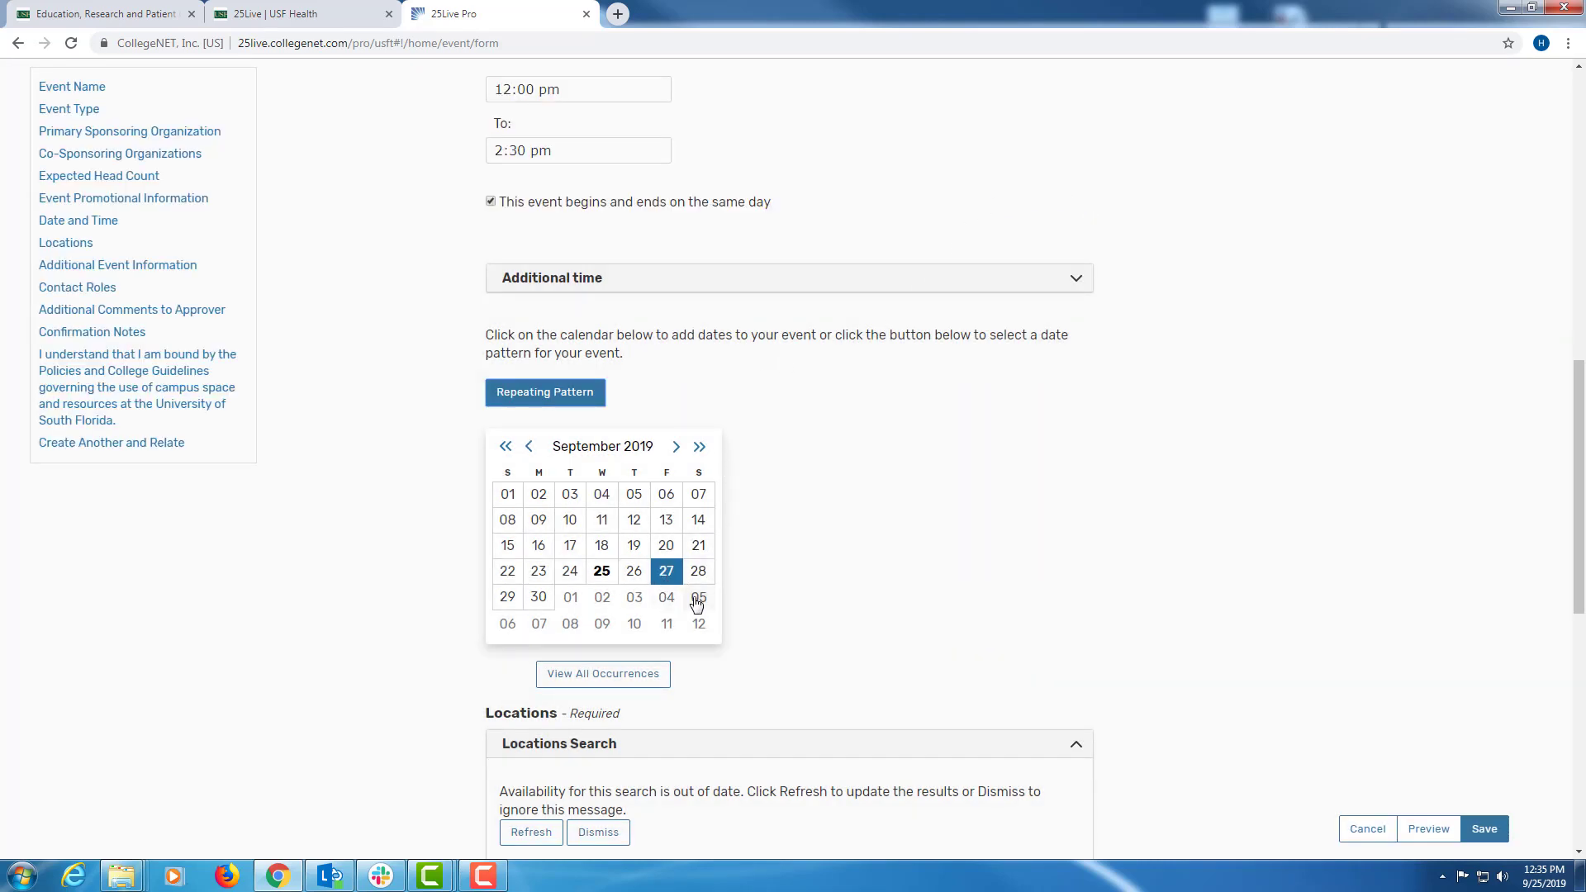
Step: Add ad hoc dates Sep 28, Oct 18, Oct 19, Nov 29 and Nov 30, 2019
click(698, 571)
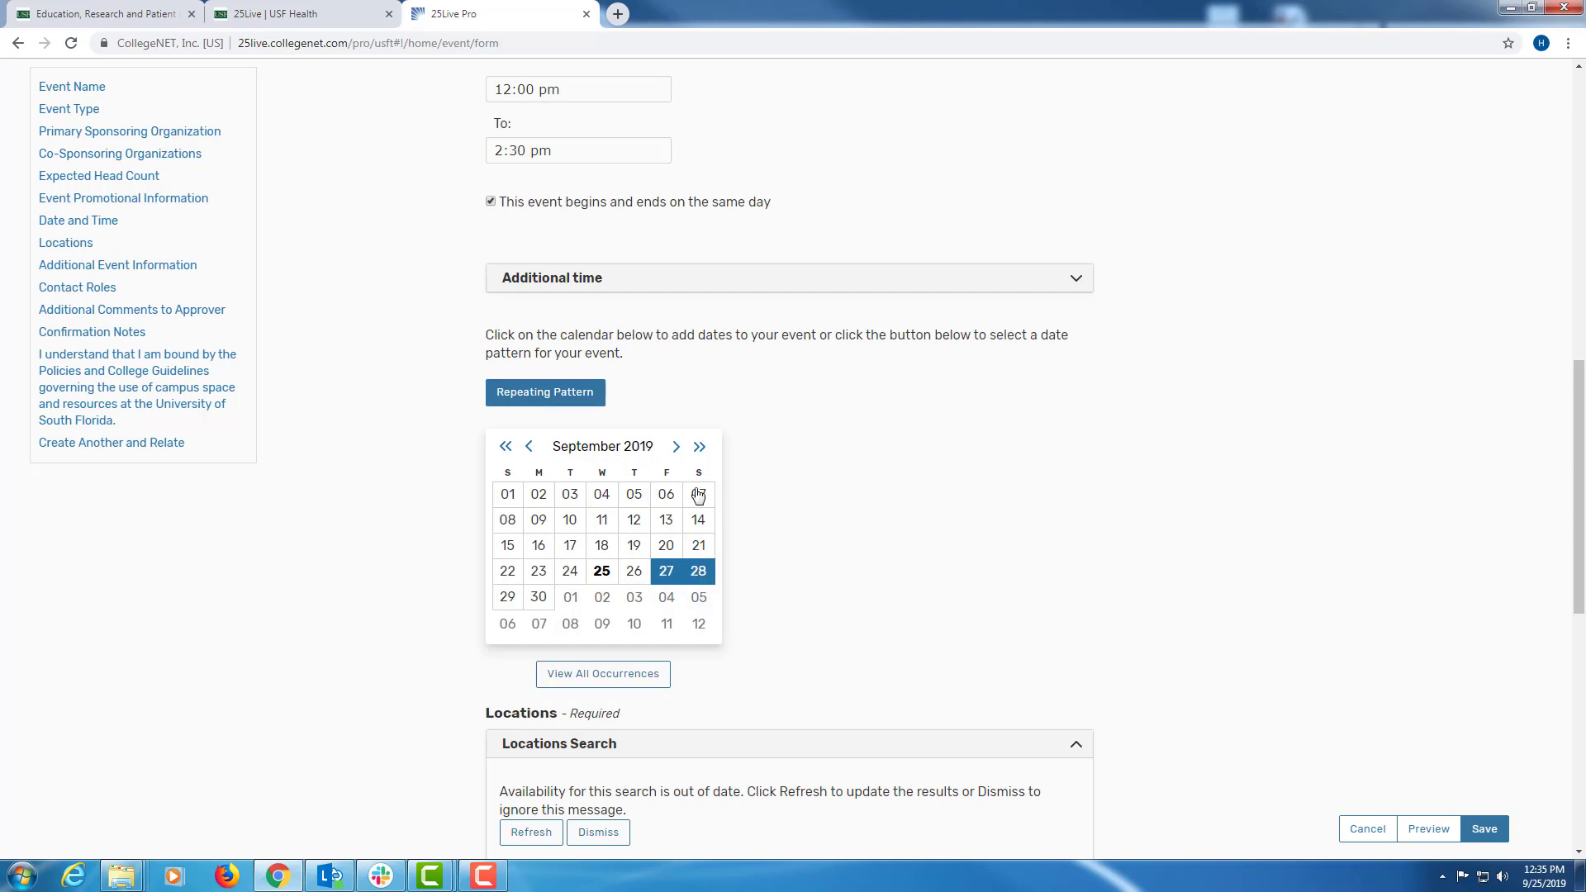
click(677, 448)
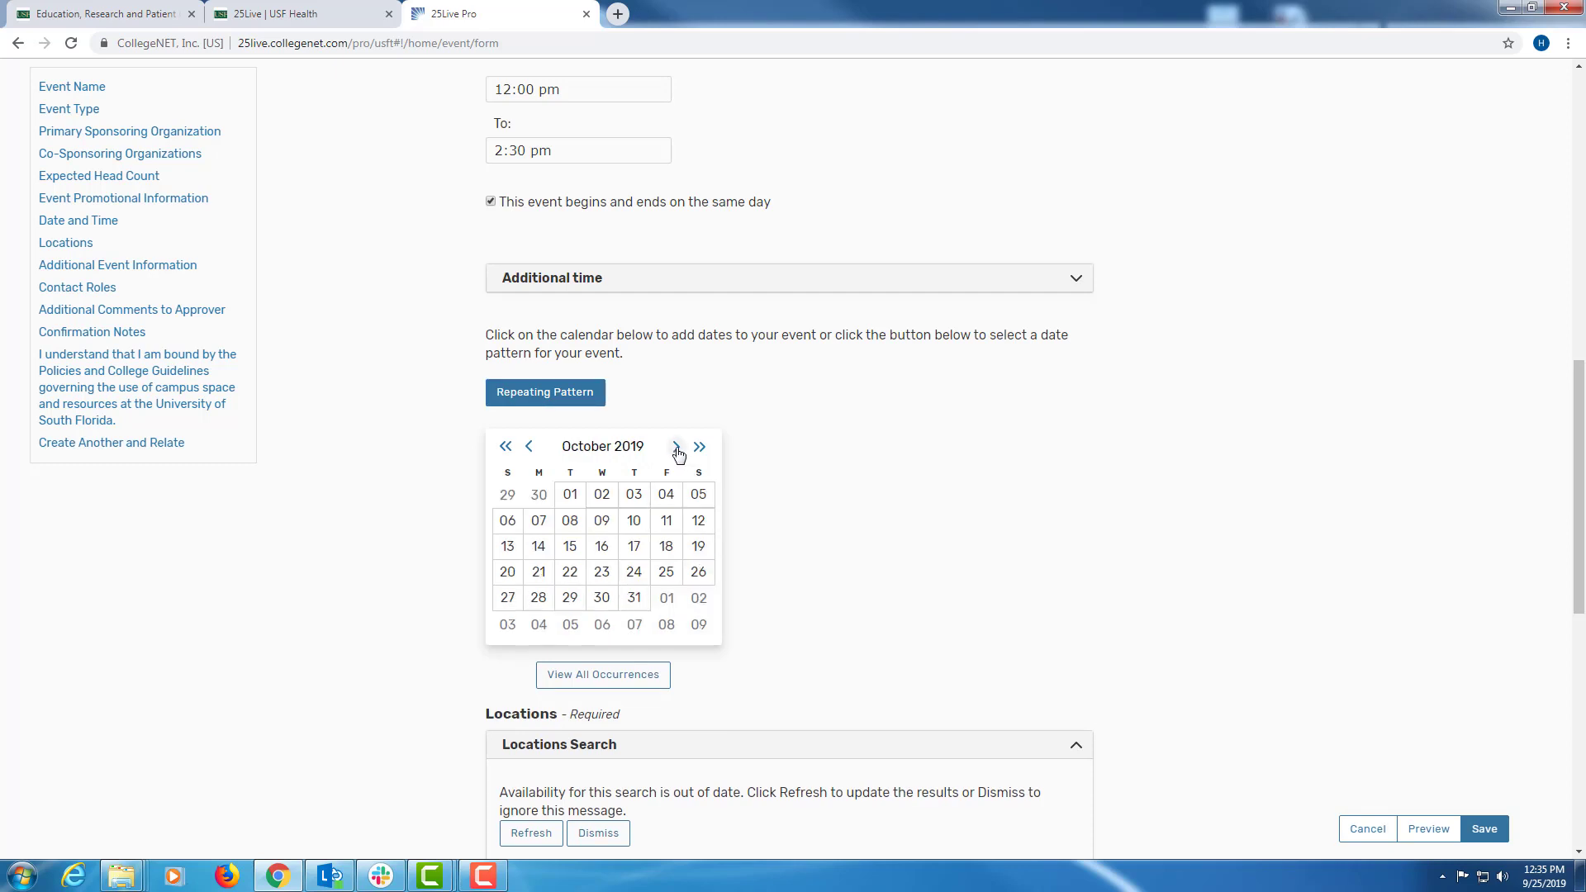
click(667, 547)
click(698, 555)
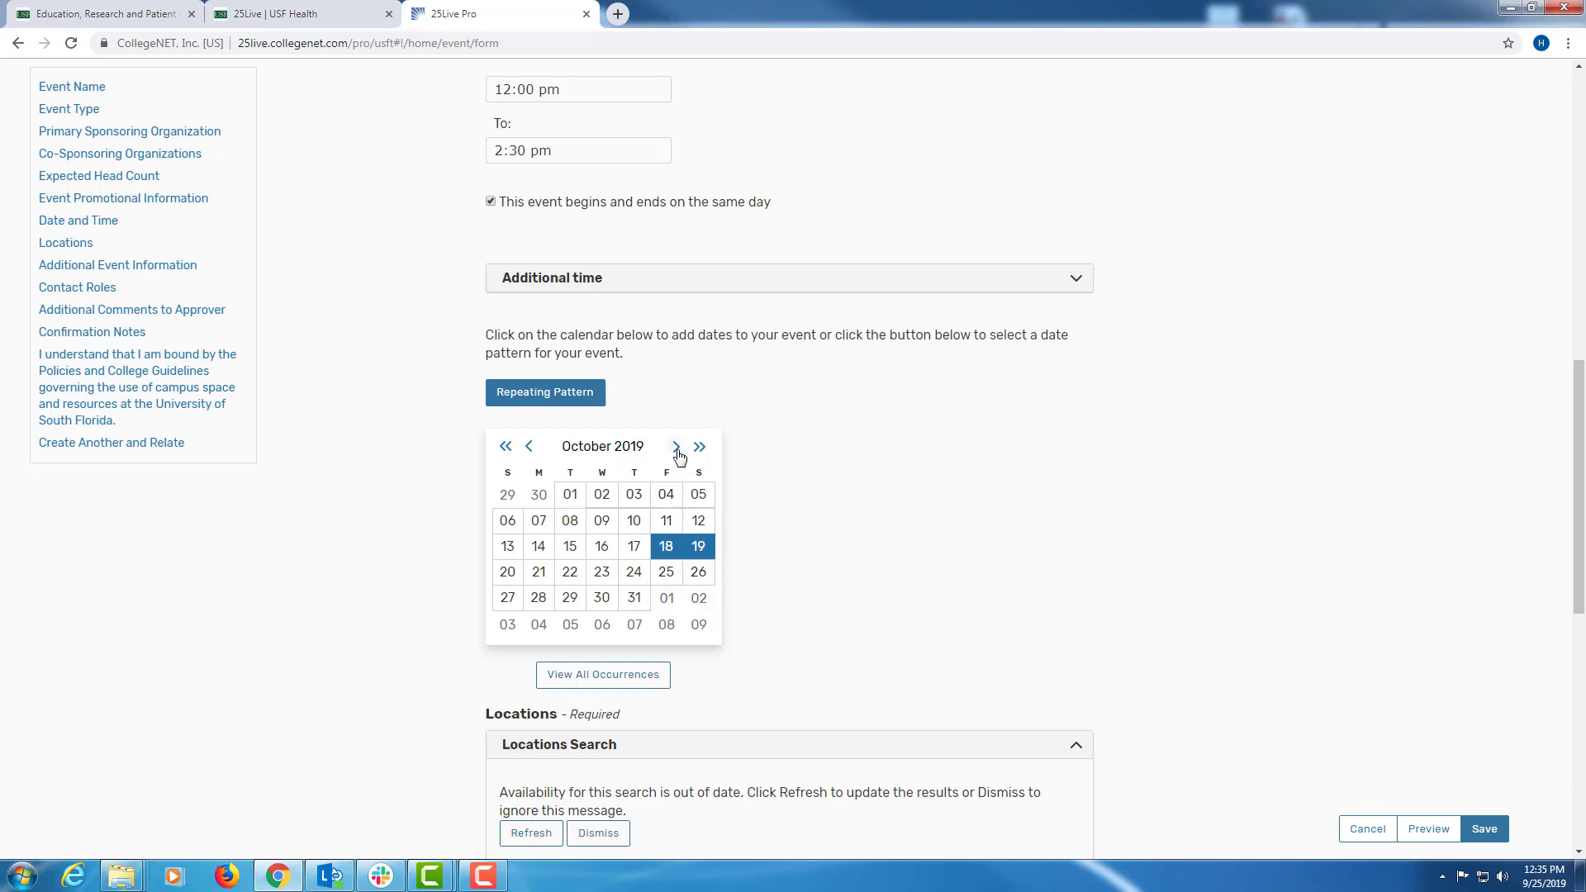
click(676, 448)
click(670, 595)
click(700, 605)
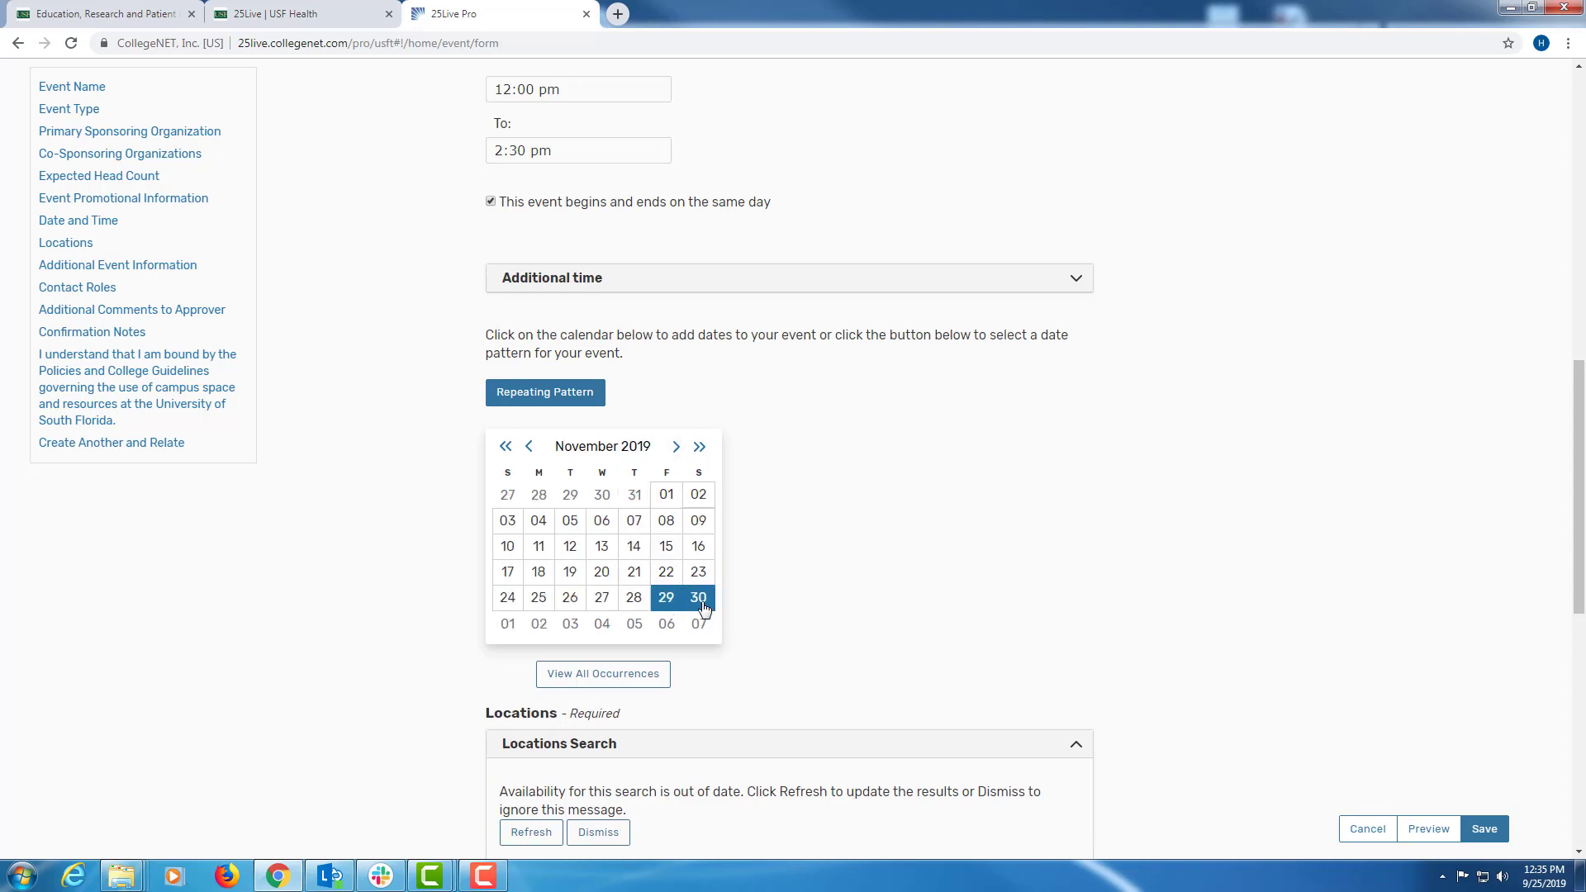
scroll(1047, 508, down, 1)
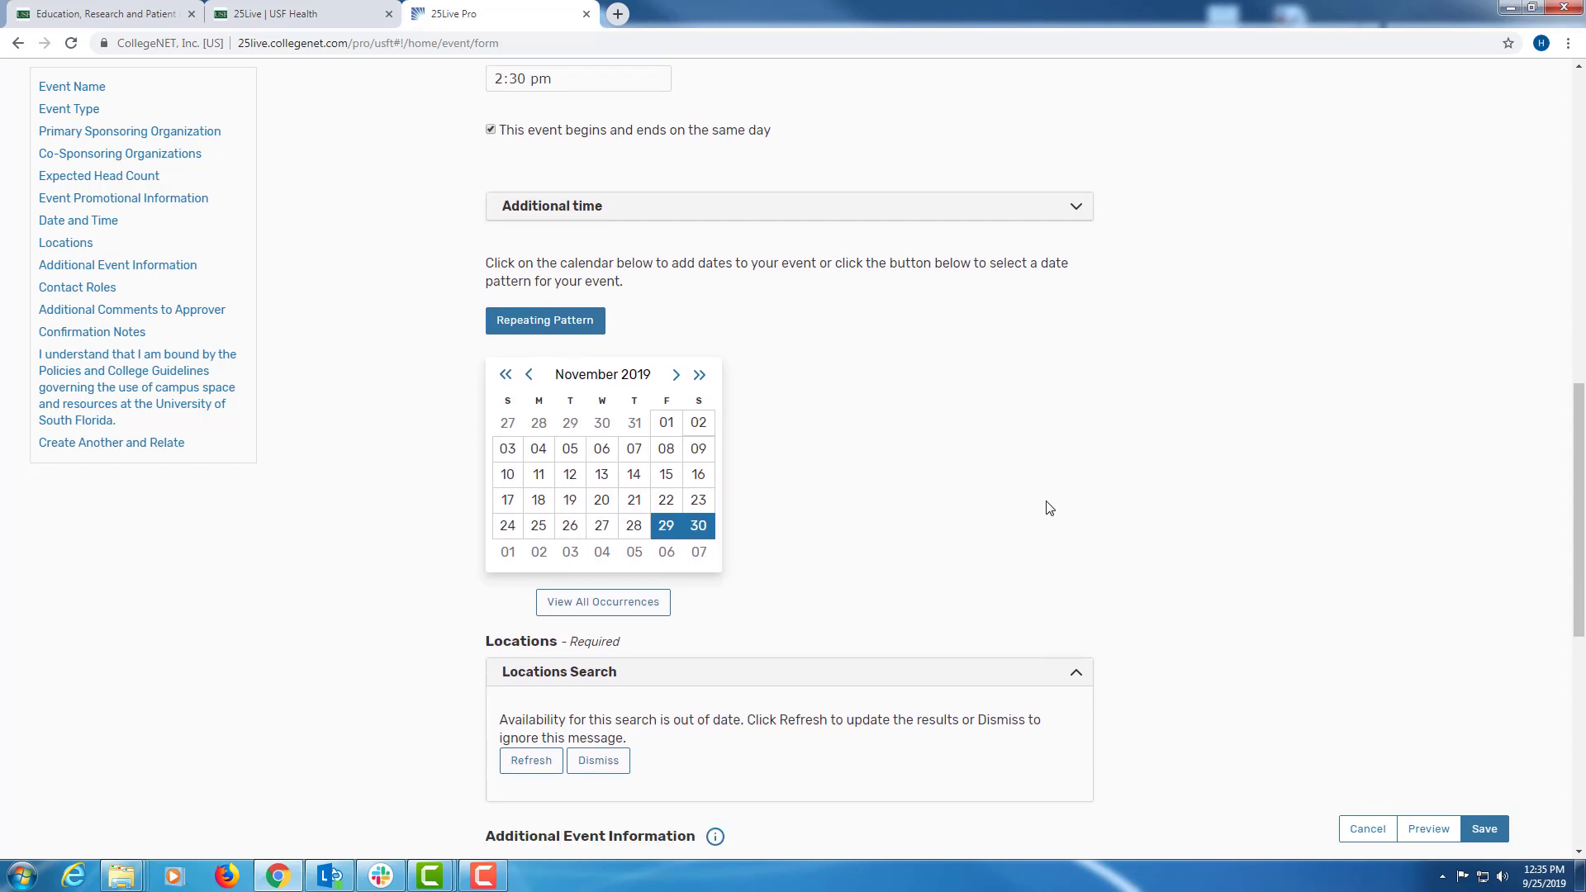
scroll(1054, 505, down, 1)
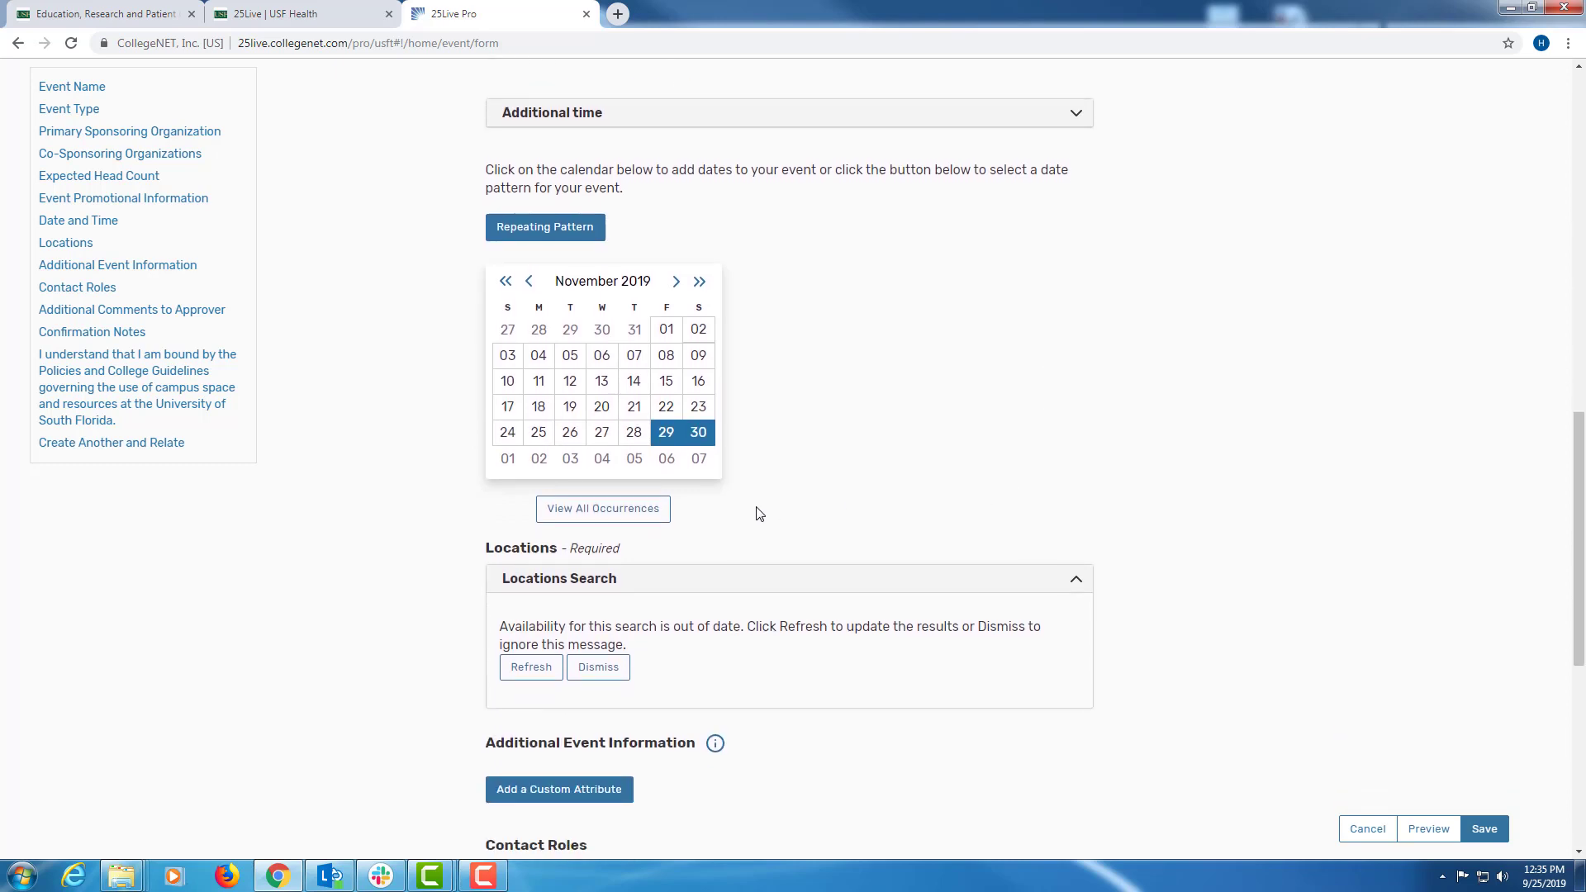
Step: Change the Oct 19 and Nov 30 occurrences to end at 1:30 pm
click(618, 521)
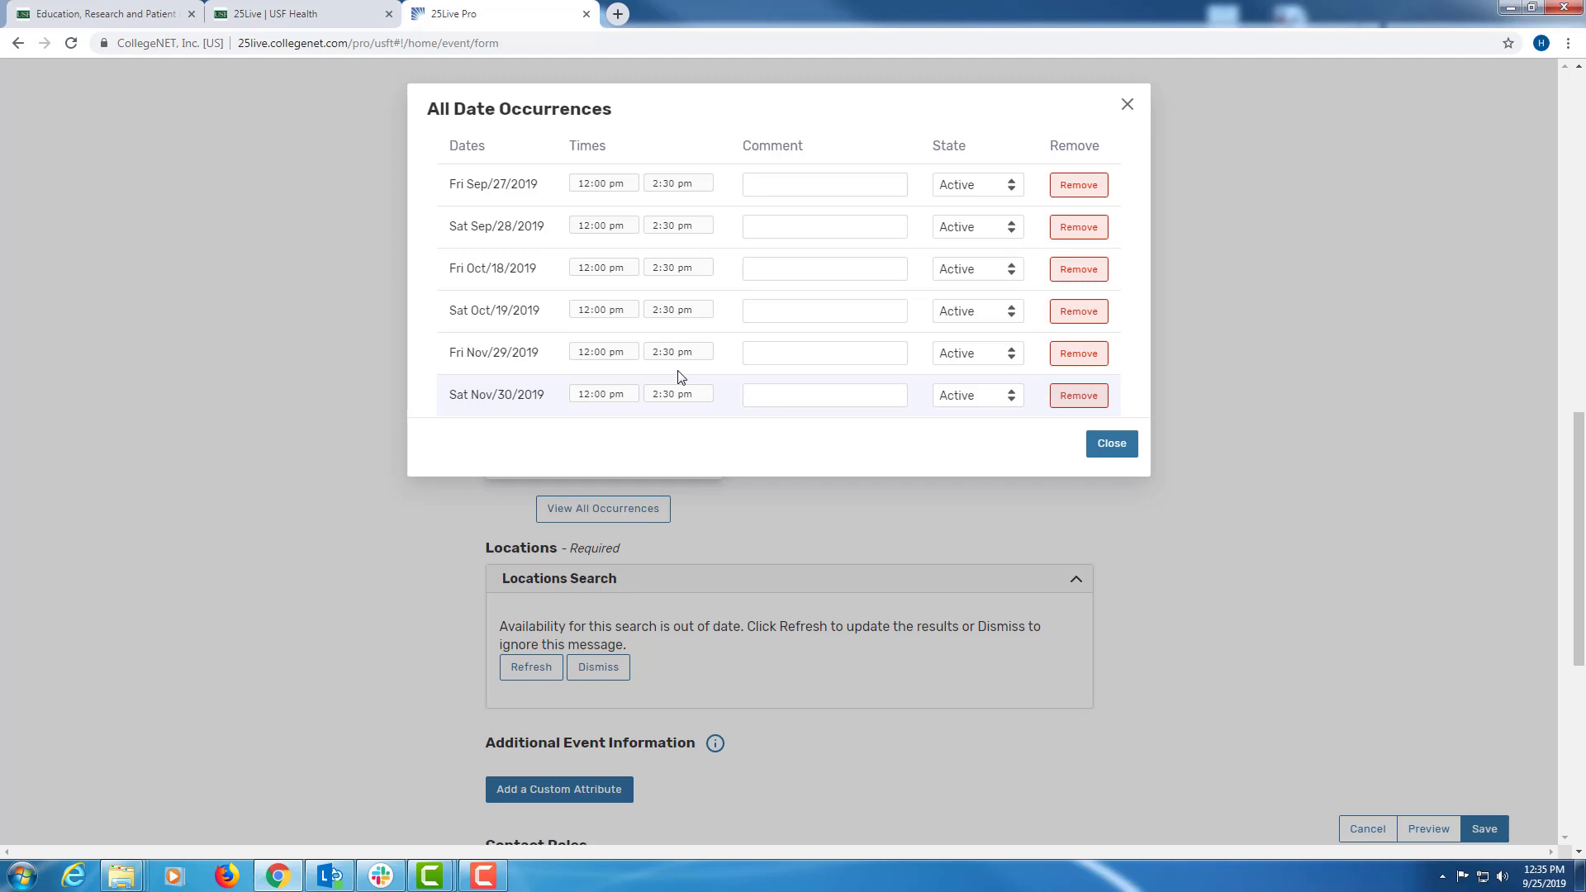
click(670, 311)
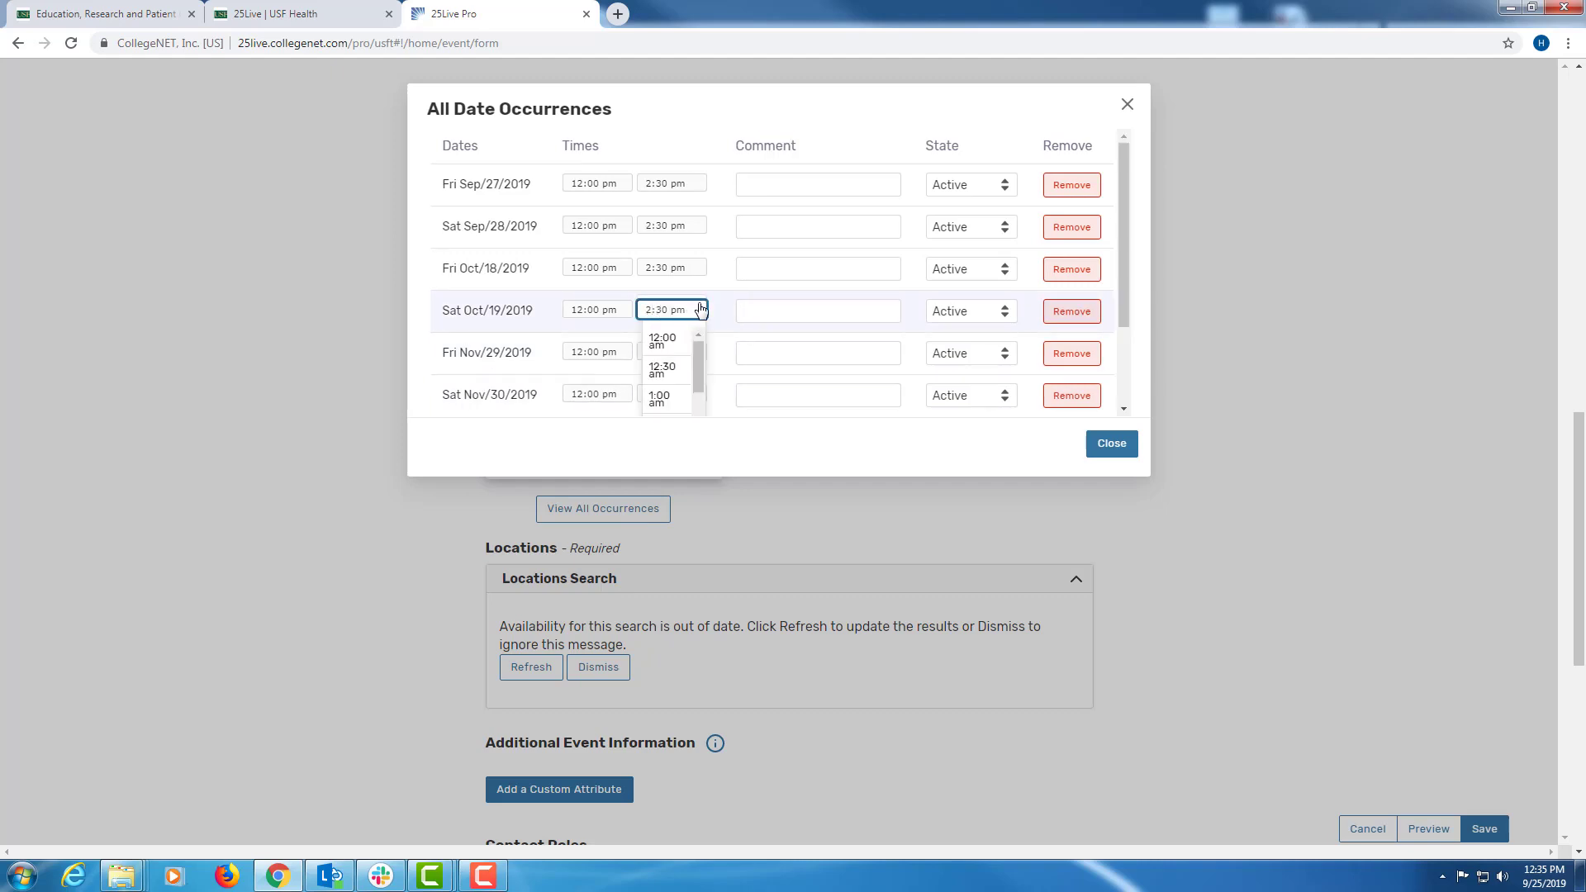
key(BackSpace)
text(1)
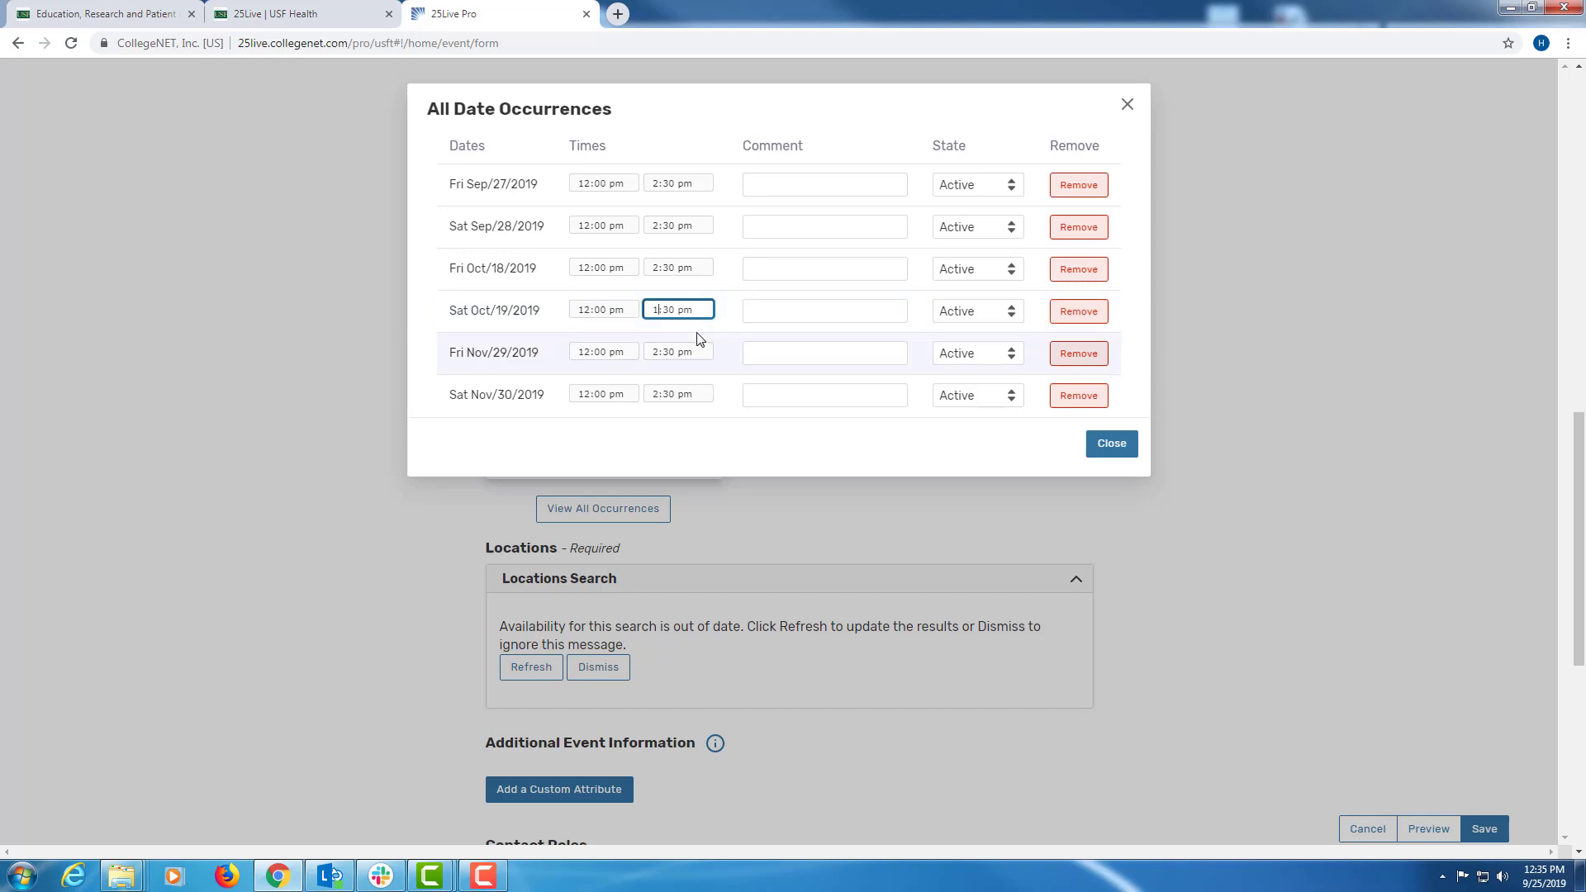
click(665, 395)
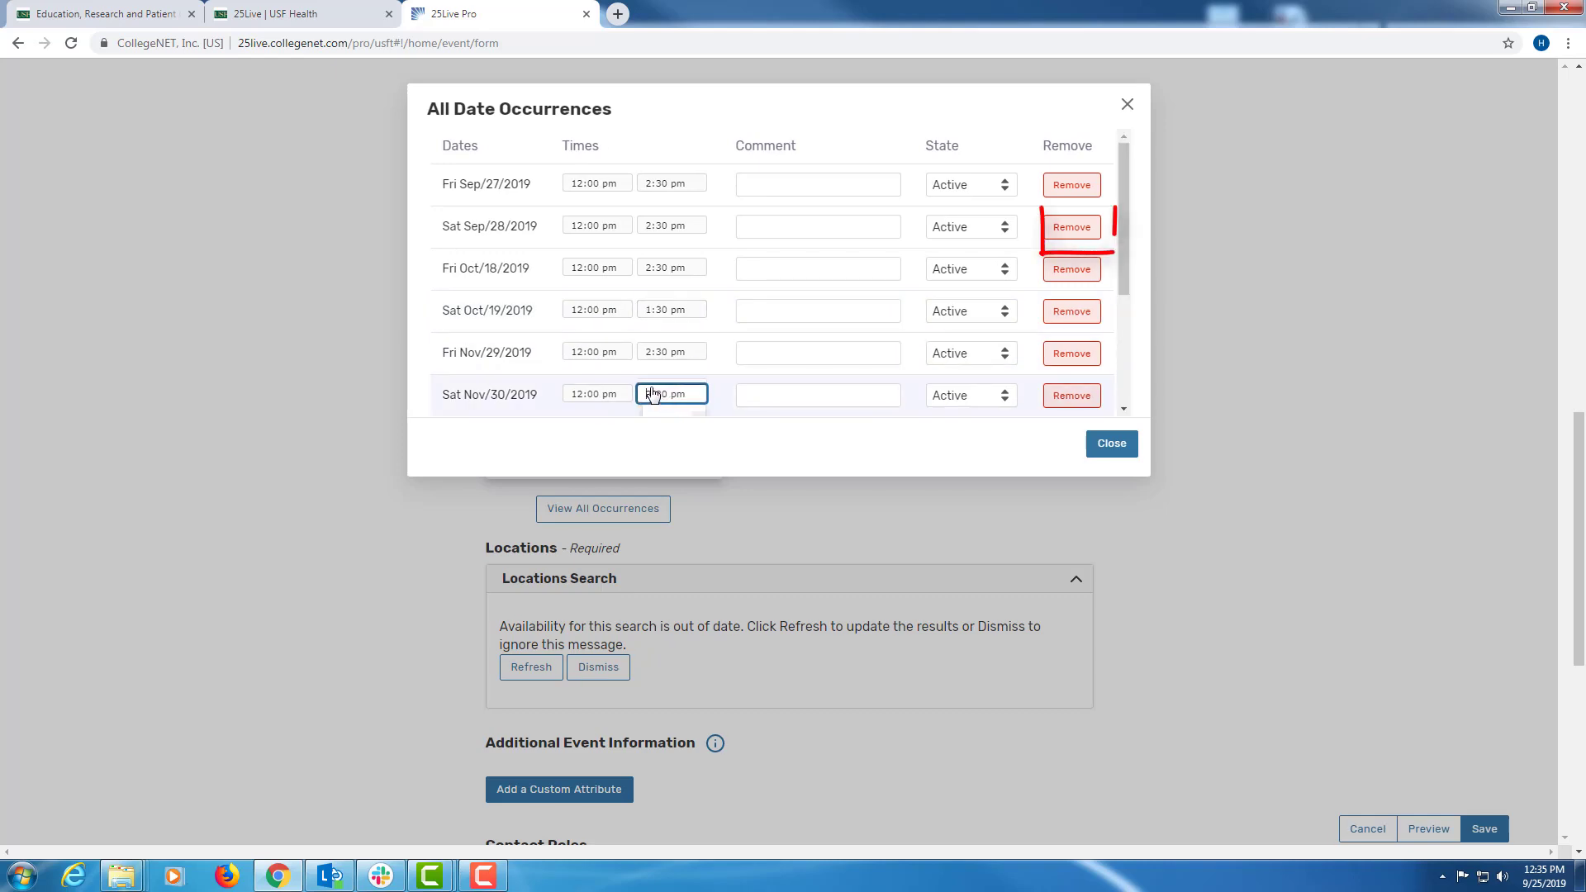
key(Delete)
text(1)
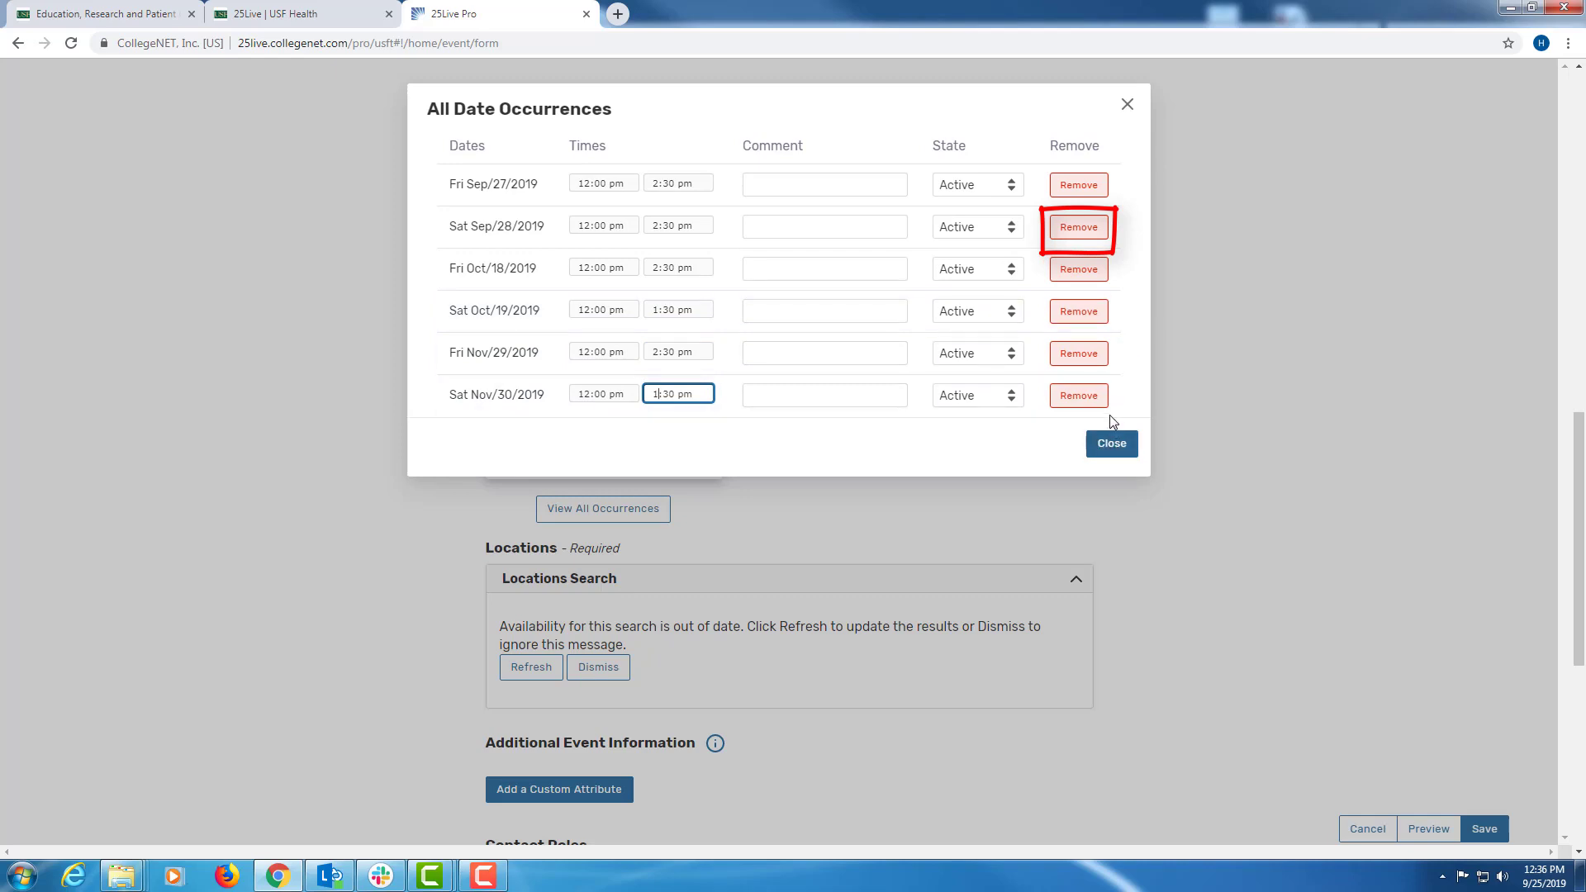
Step: Remove the Sep 28 occurrence from the event's dates
click(1081, 229)
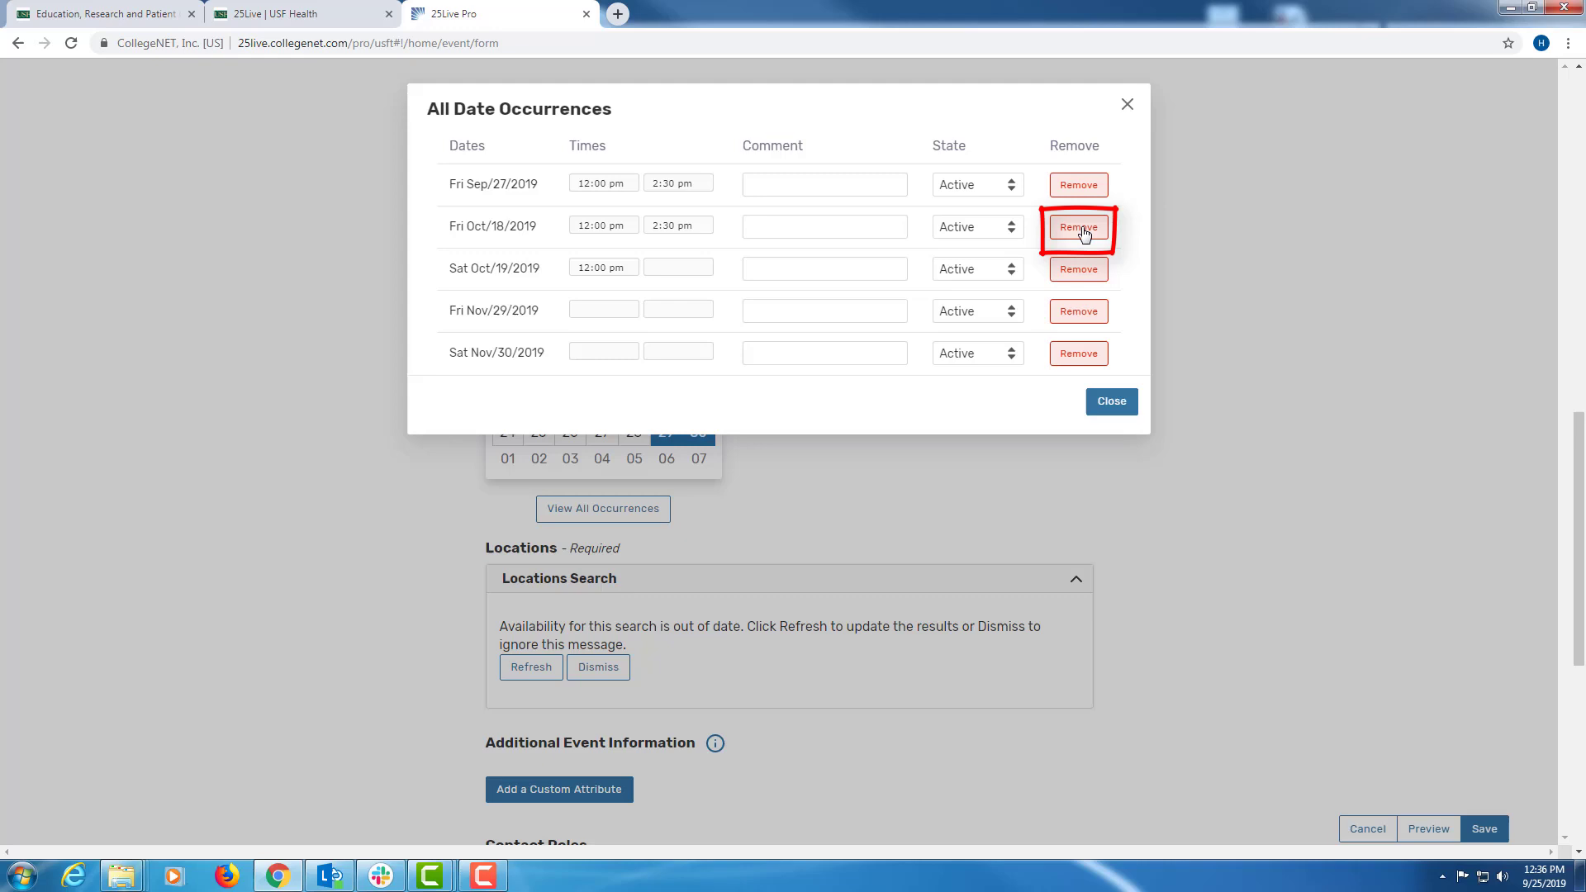
click(1111, 401)
scroll(1117, 410, down, 3)
click(929, 331)
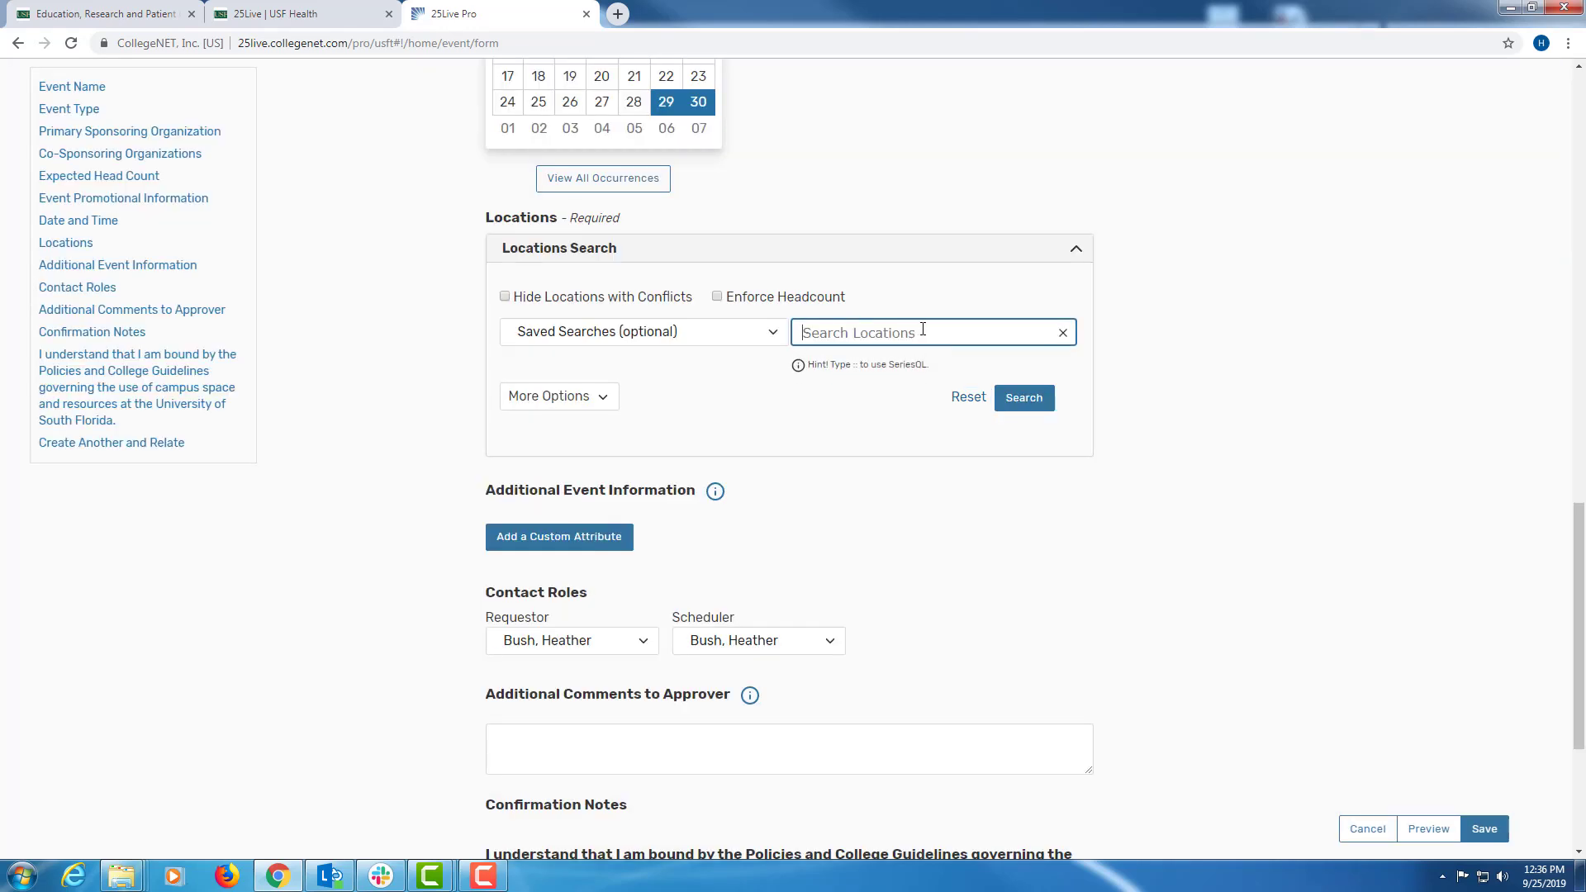
text(mda)
Step: Search 'mda' and request MDA 1022 for Oct 18, Oct 19, Nov 29 and Nov 30
click(1045, 405)
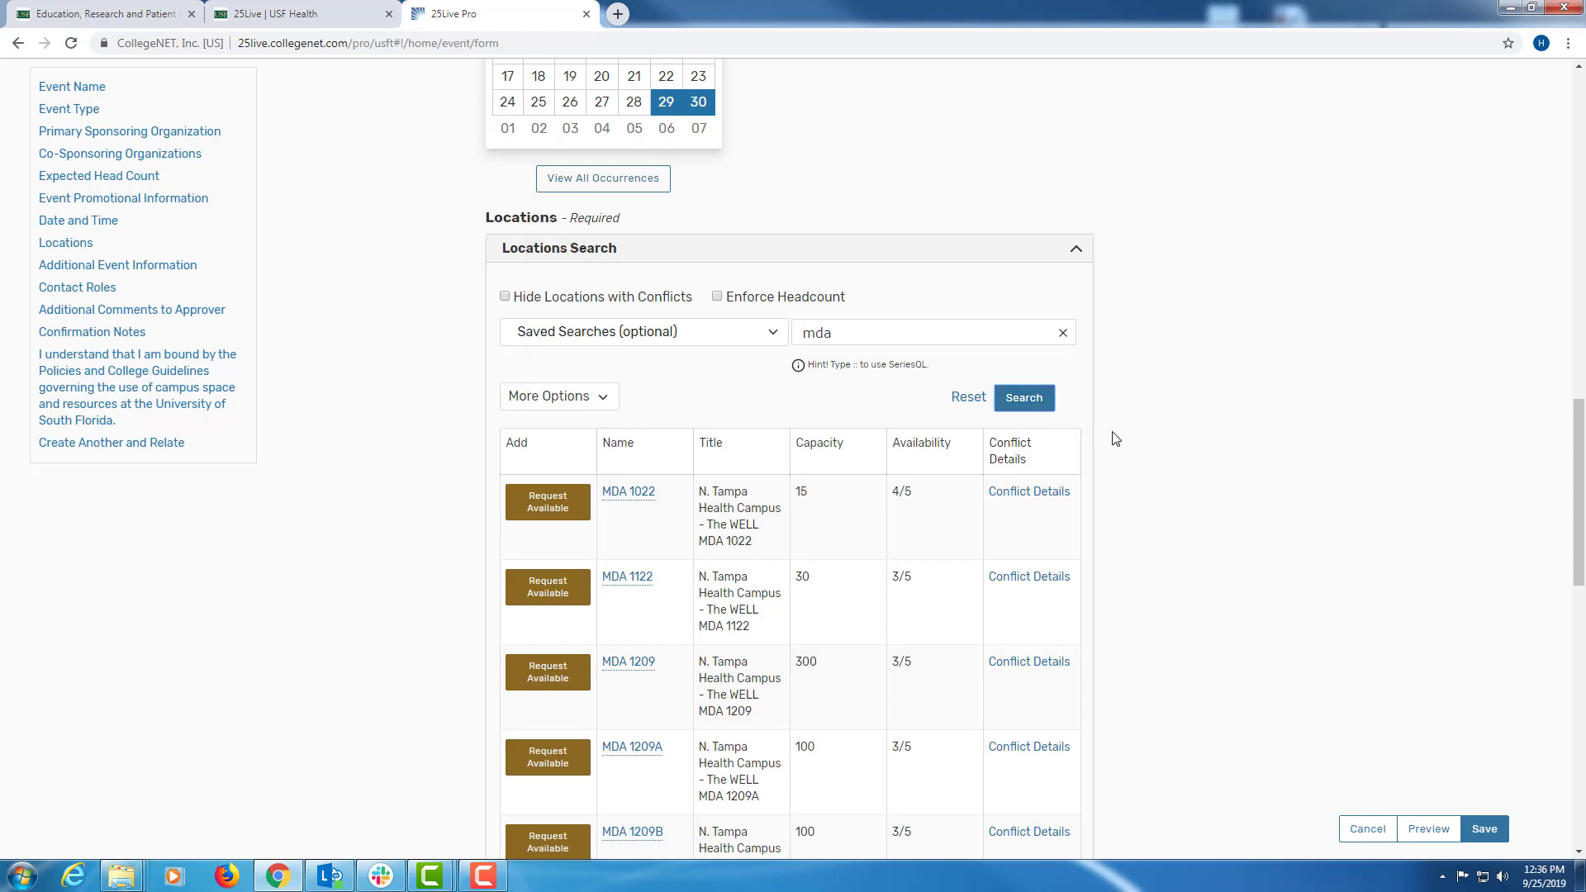
scroll(1113, 438, down, 1)
scroll(1113, 438, down, 1)
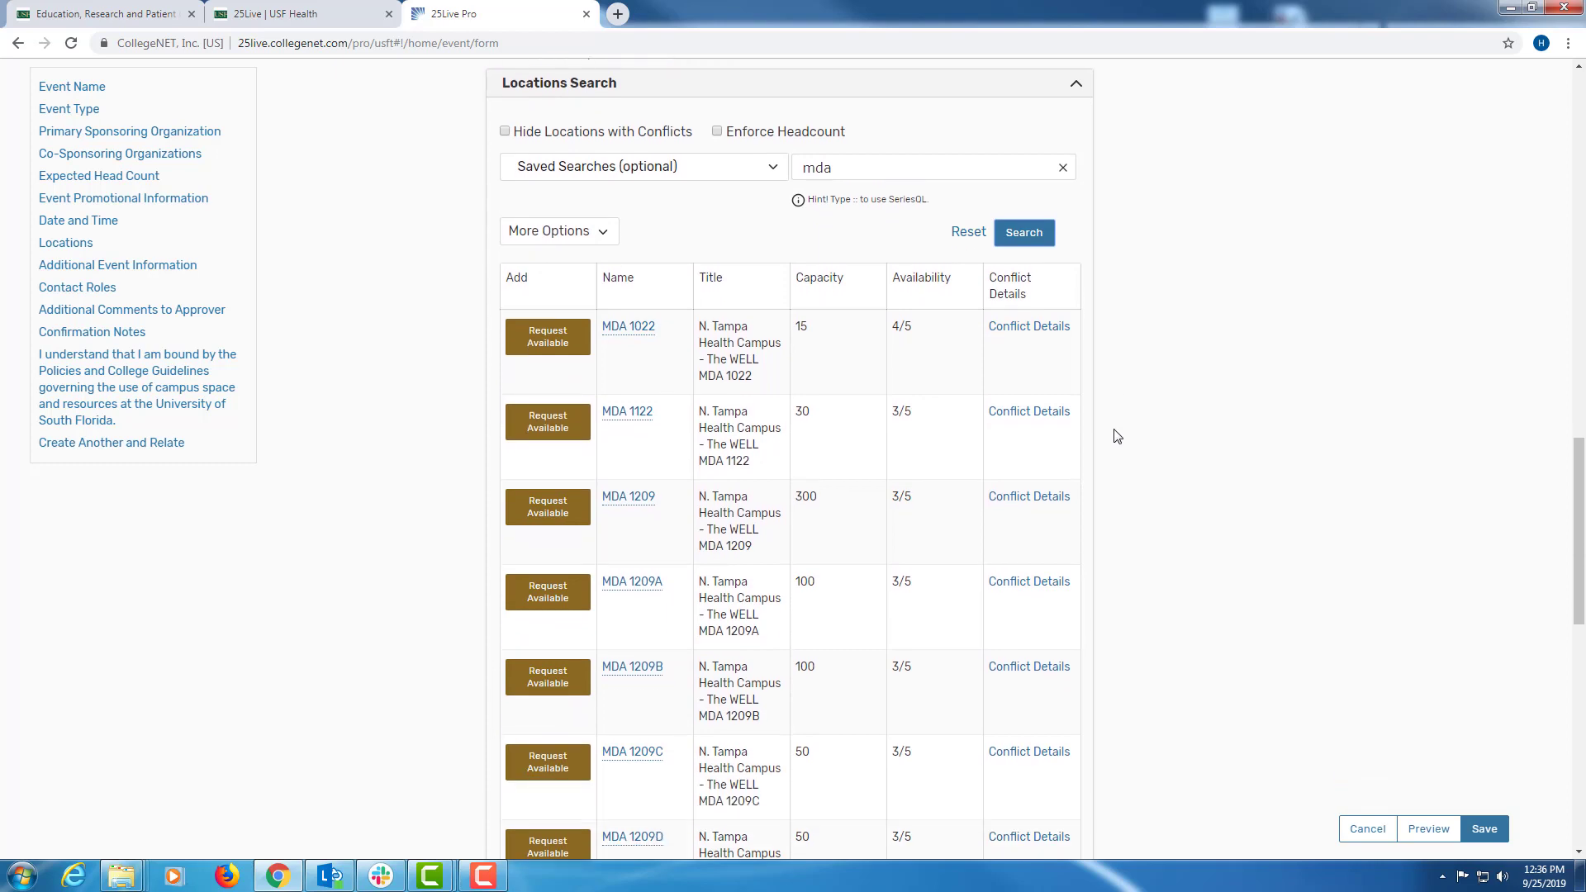
click(554, 345)
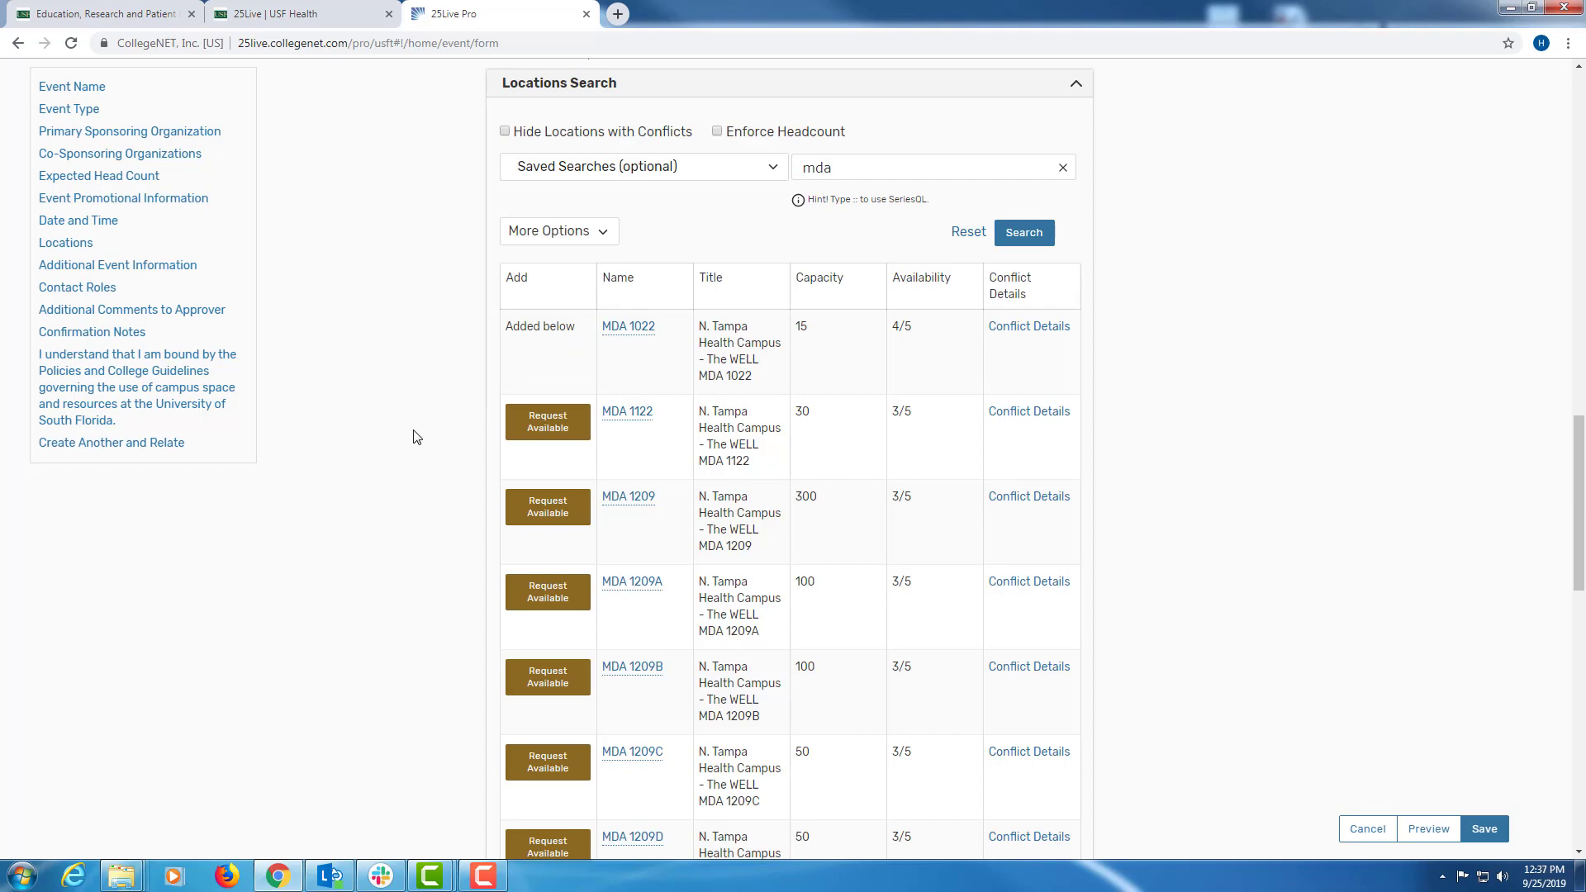
scroll(415, 436, down, 1)
scroll(415, 436, down, 3)
scroll(415, 437, down, 2)
scroll(414, 437, down, 1)
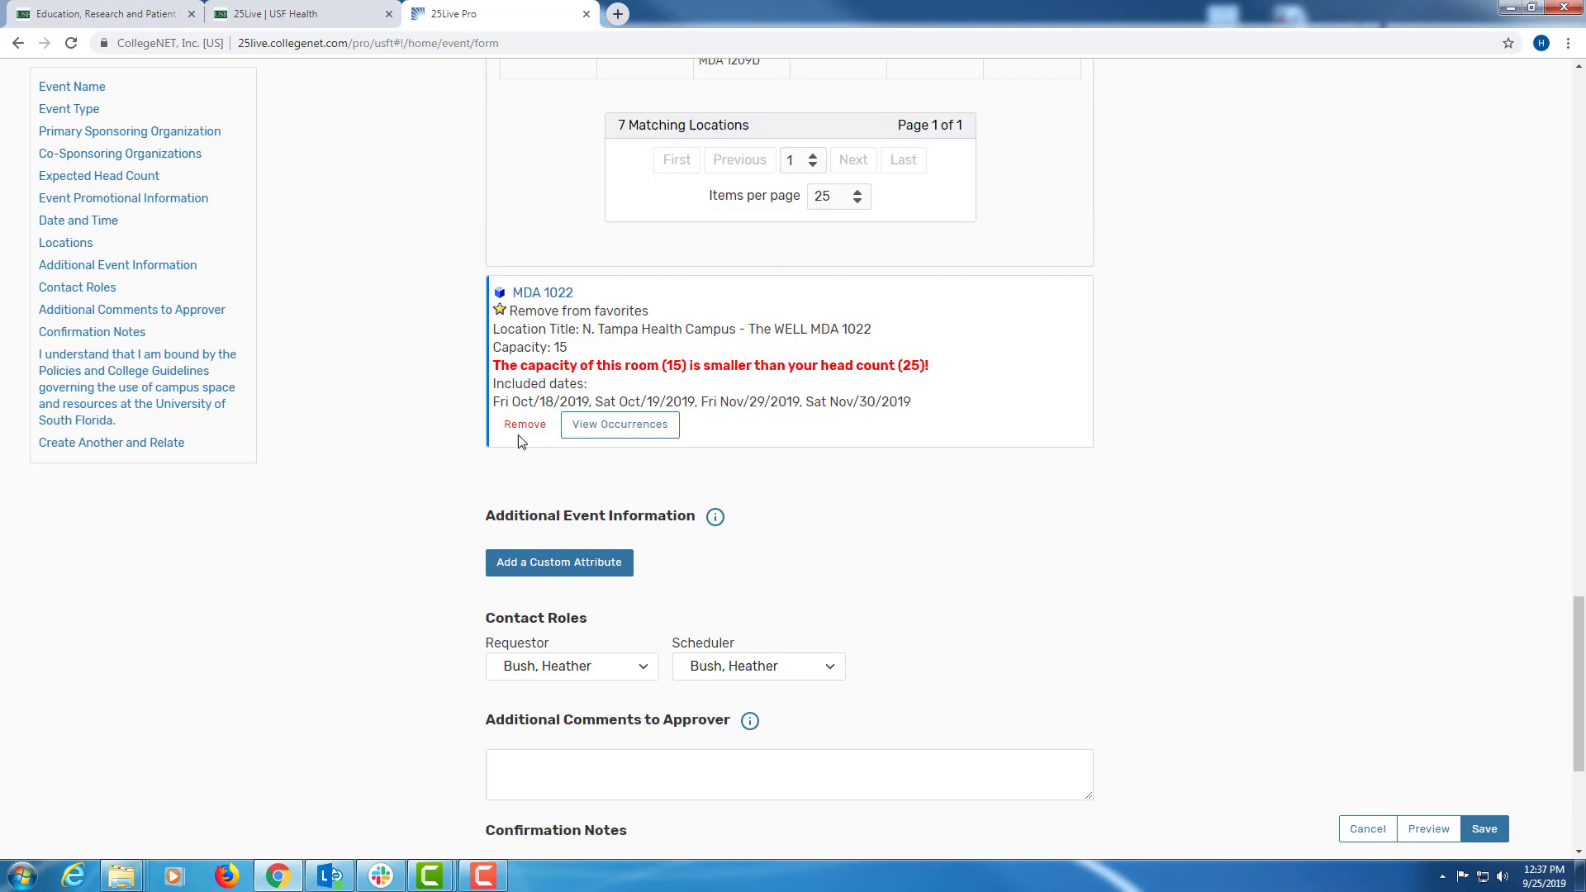
click(635, 428)
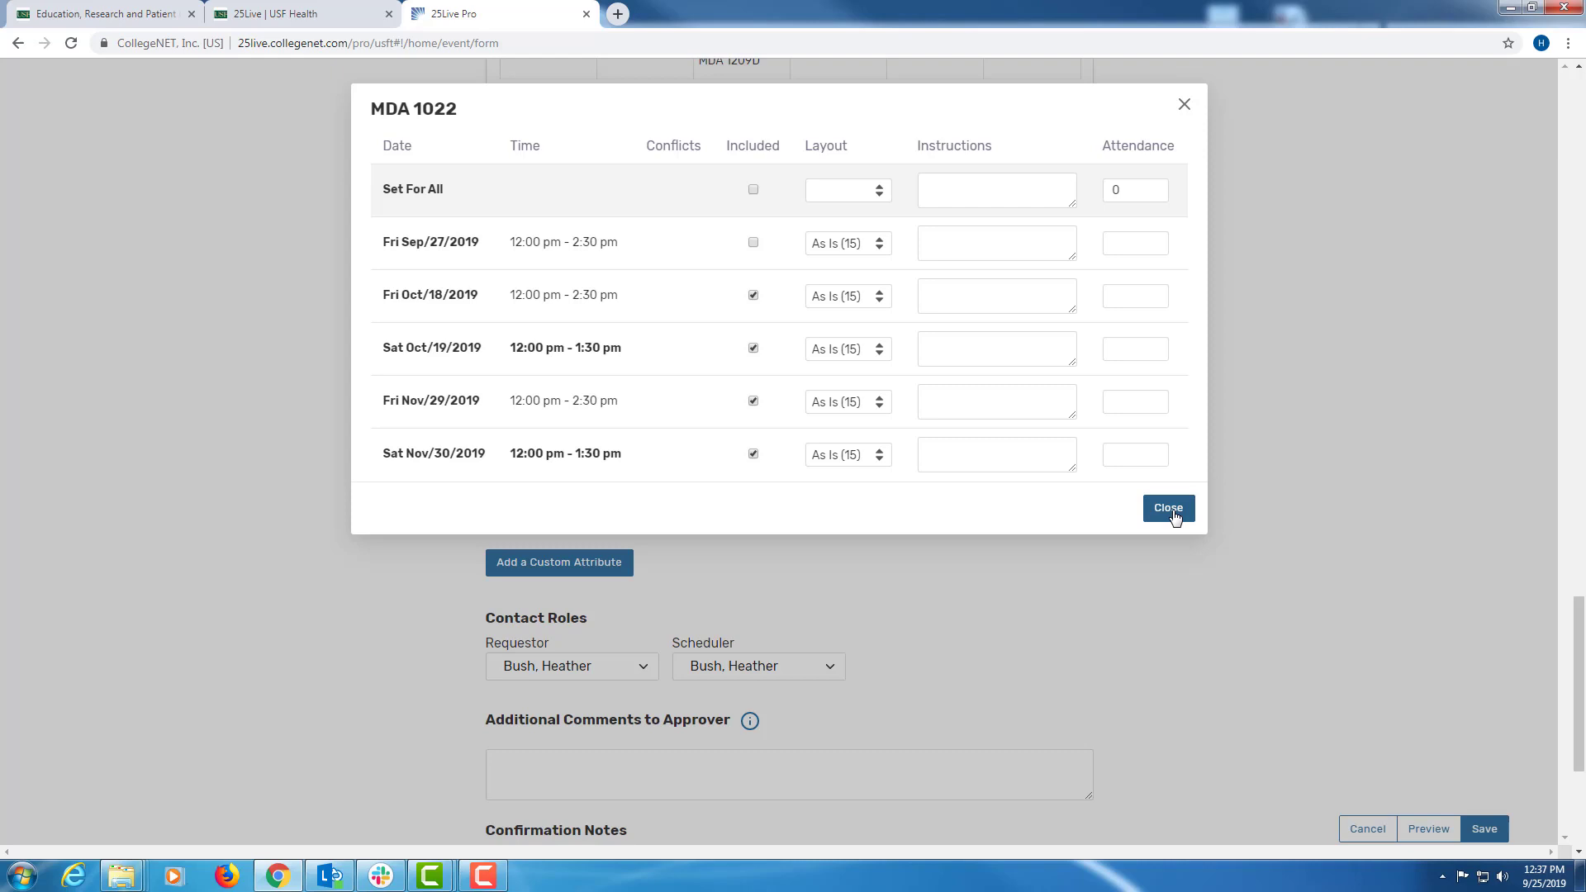
click(1169, 509)
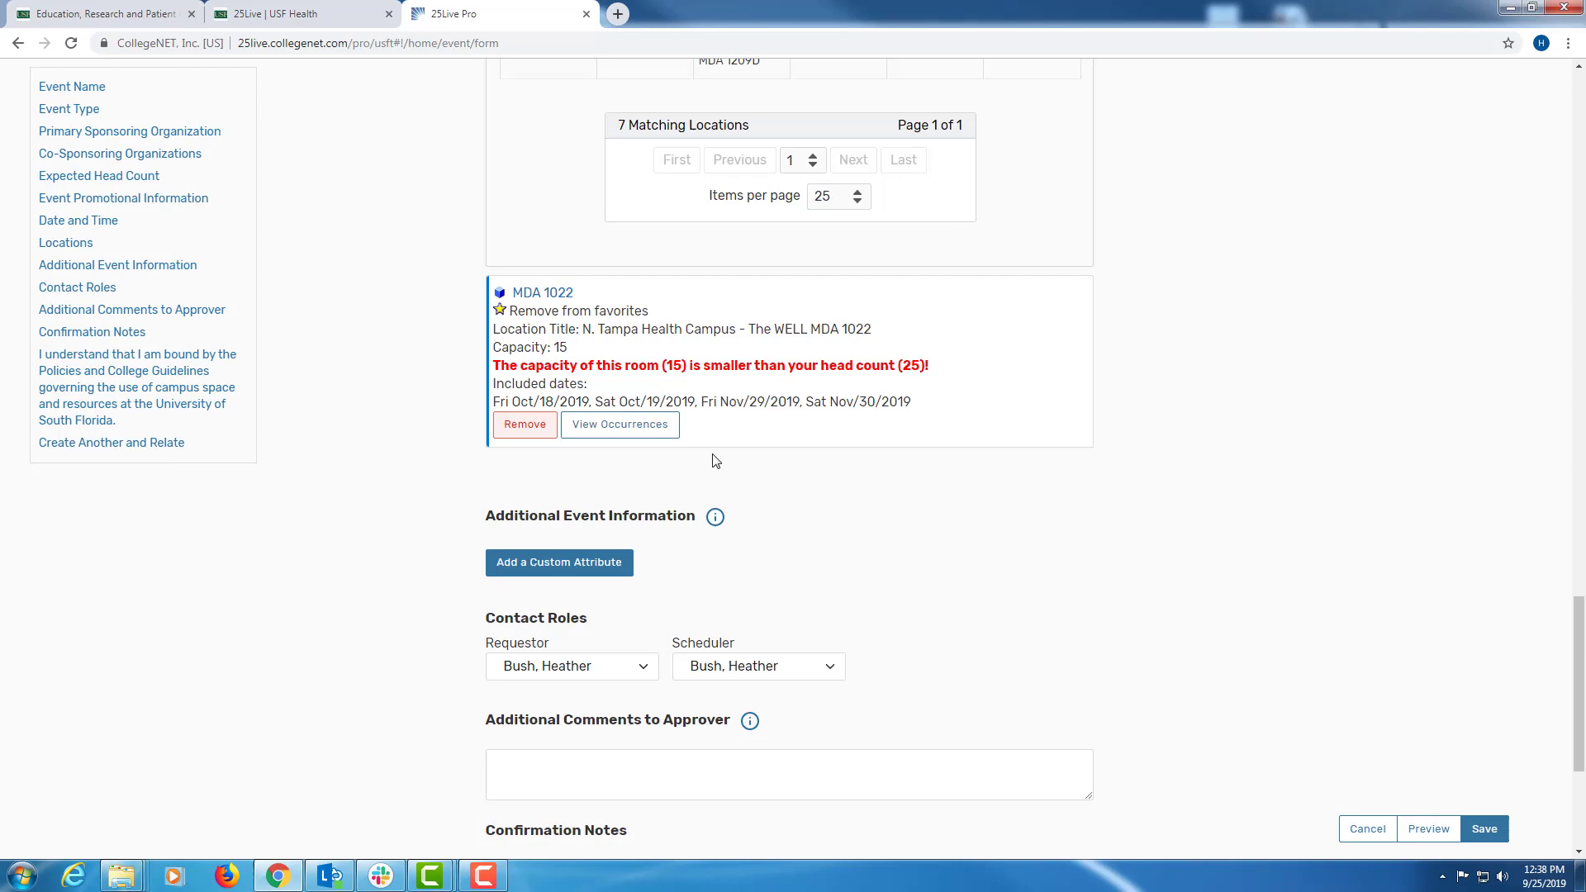
scroll(712, 461, up, 3)
scroll(744, 452, up, 3)
scroll(763, 449, up, 3)
scroll(780, 444, up, 2)
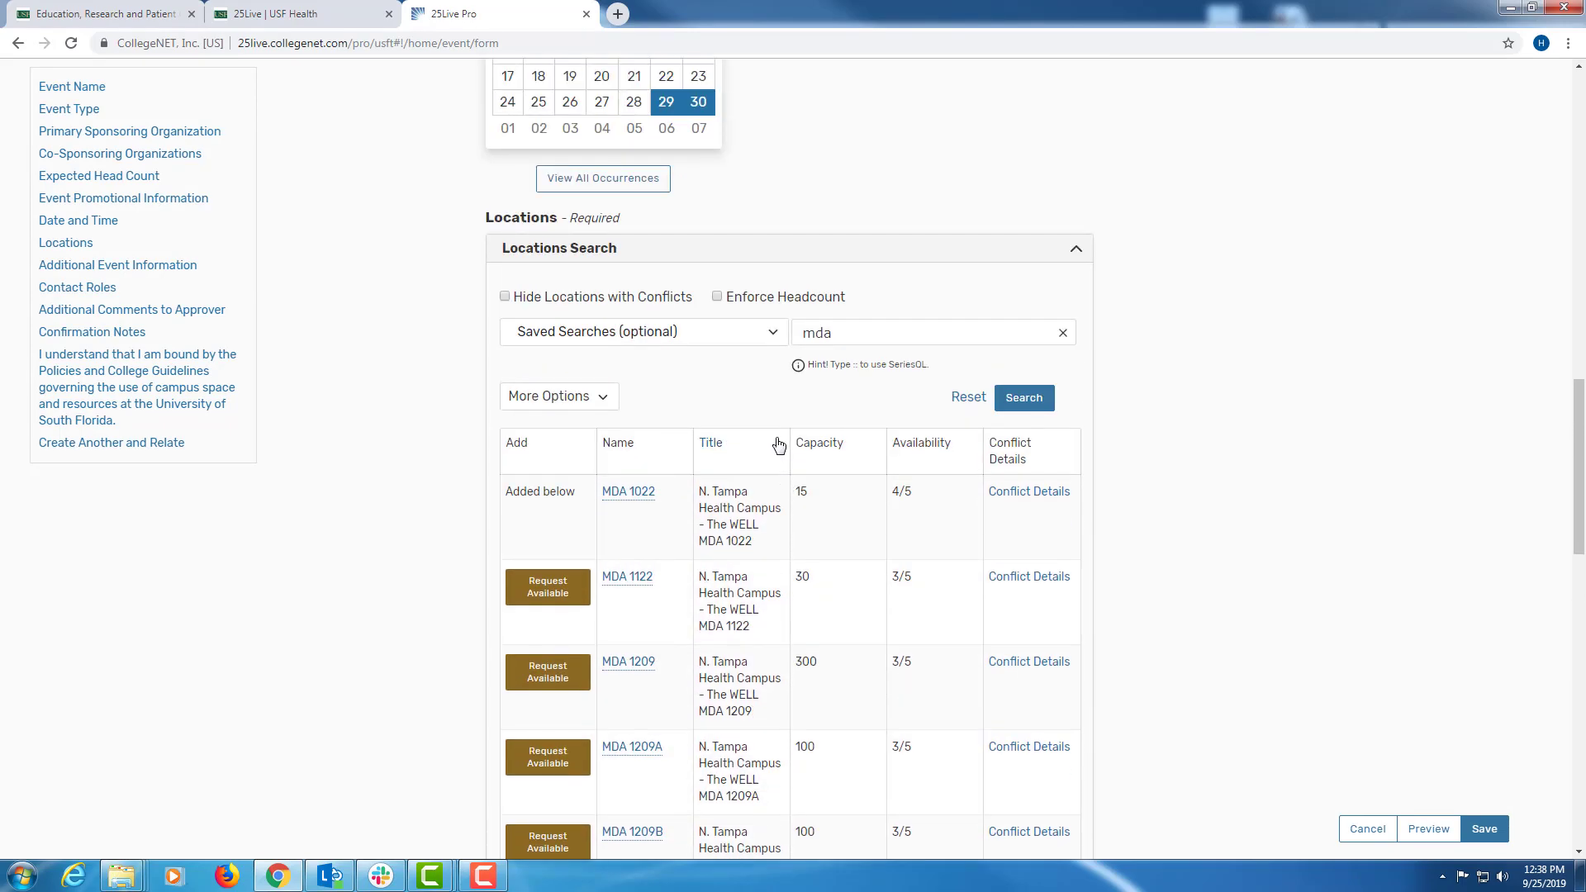
scroll(779, 444, up, 1)
Step: Search rooms with minimum capacity 25 and request CPH 2022 (capacity 30)
click(605, 482)
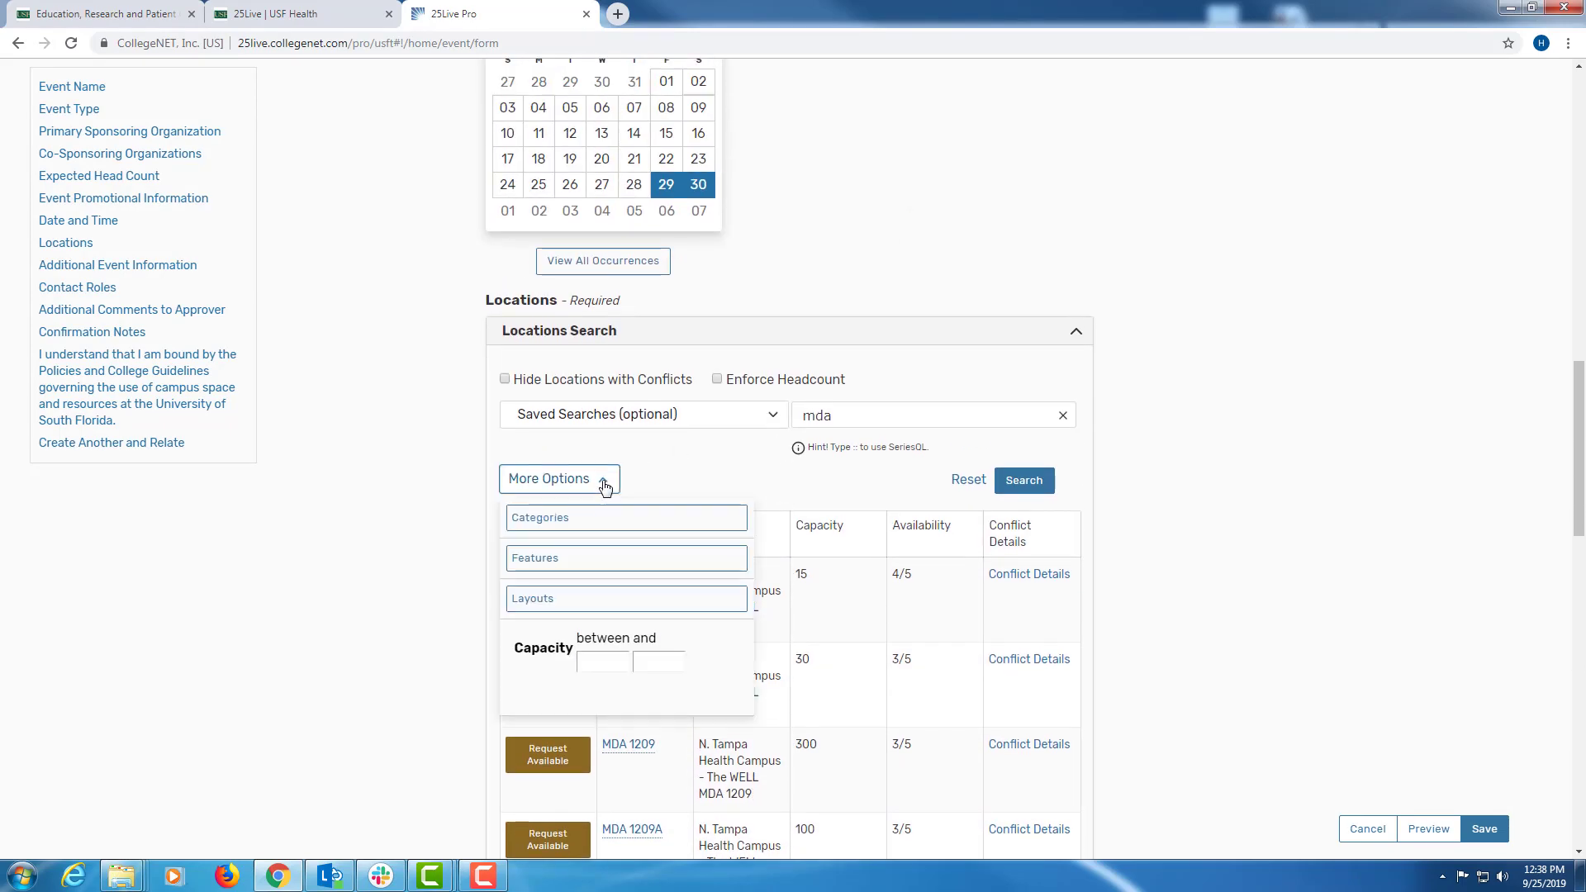
click(605, 480)
click(969, 481)
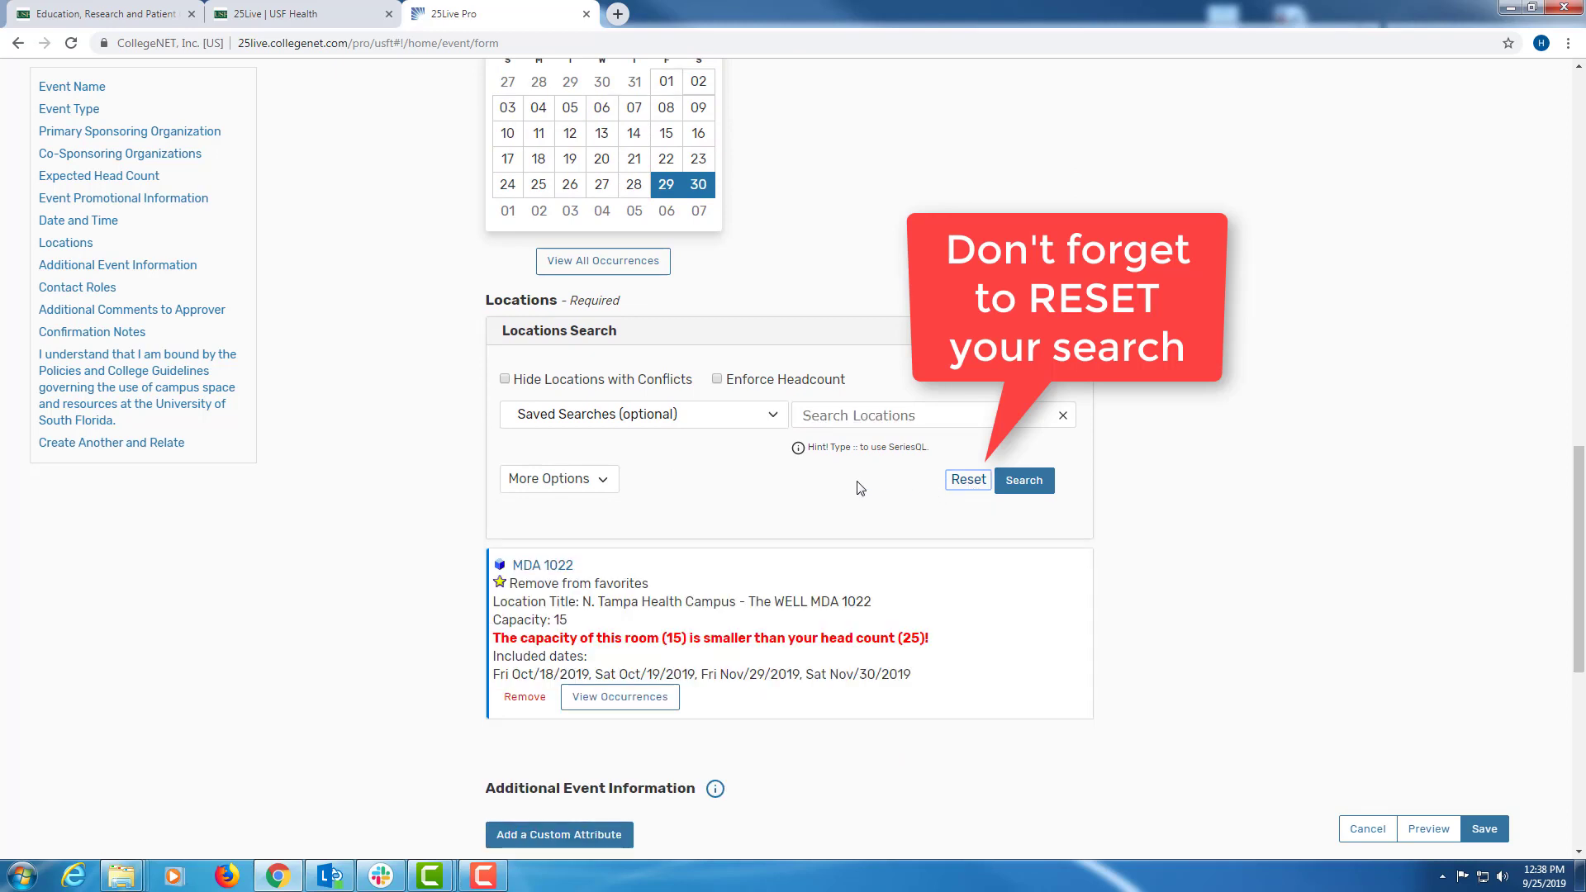
click(575, 483)
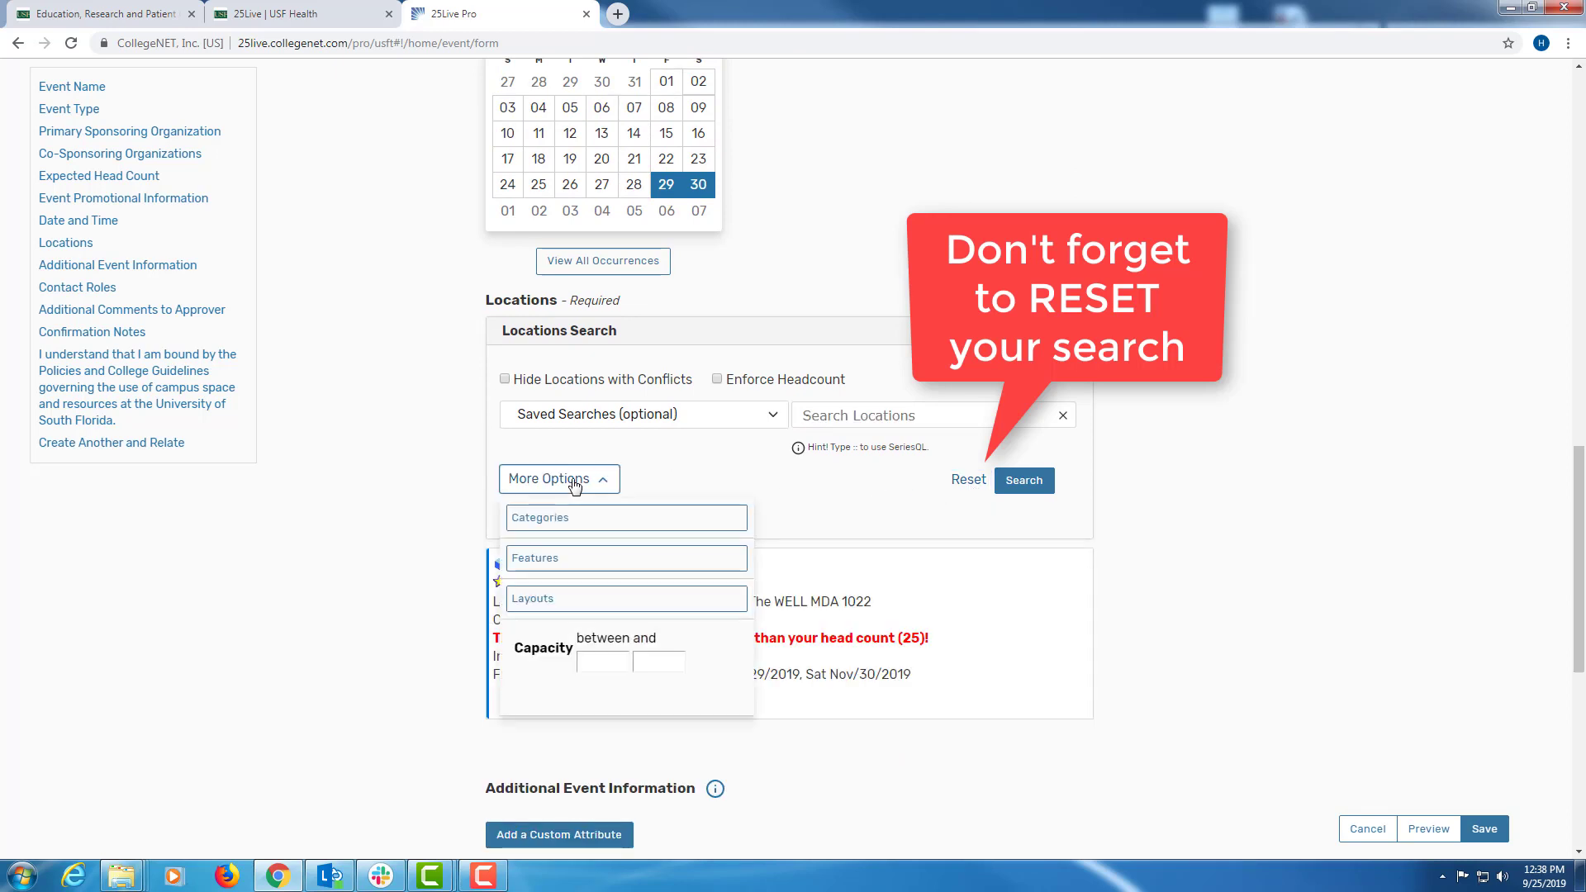
click(609, 665)
text(25)
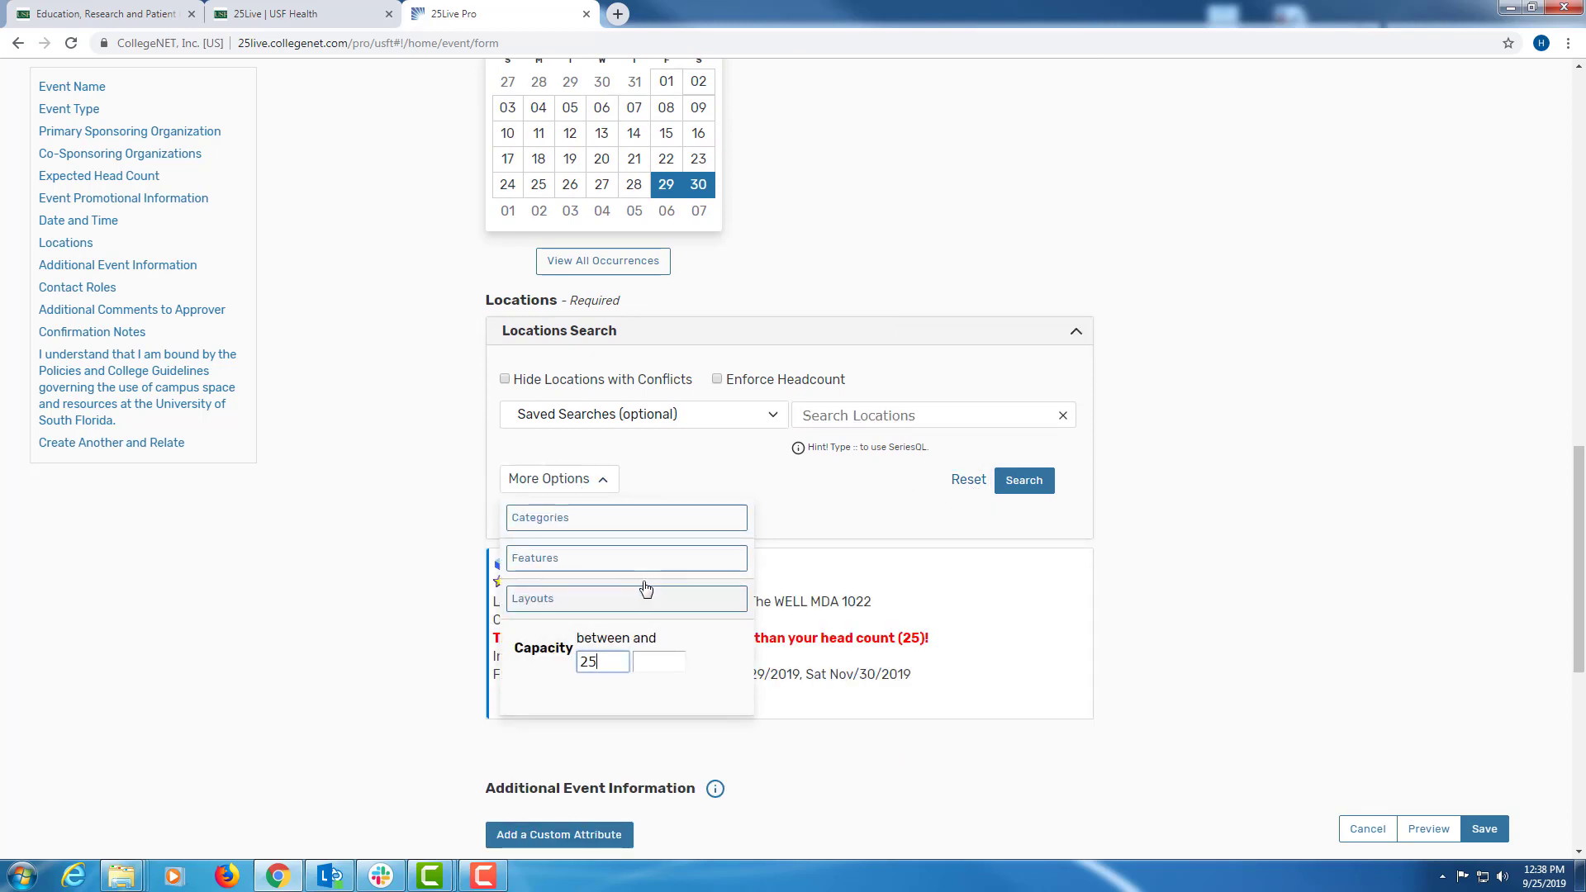
click(1042, 486)
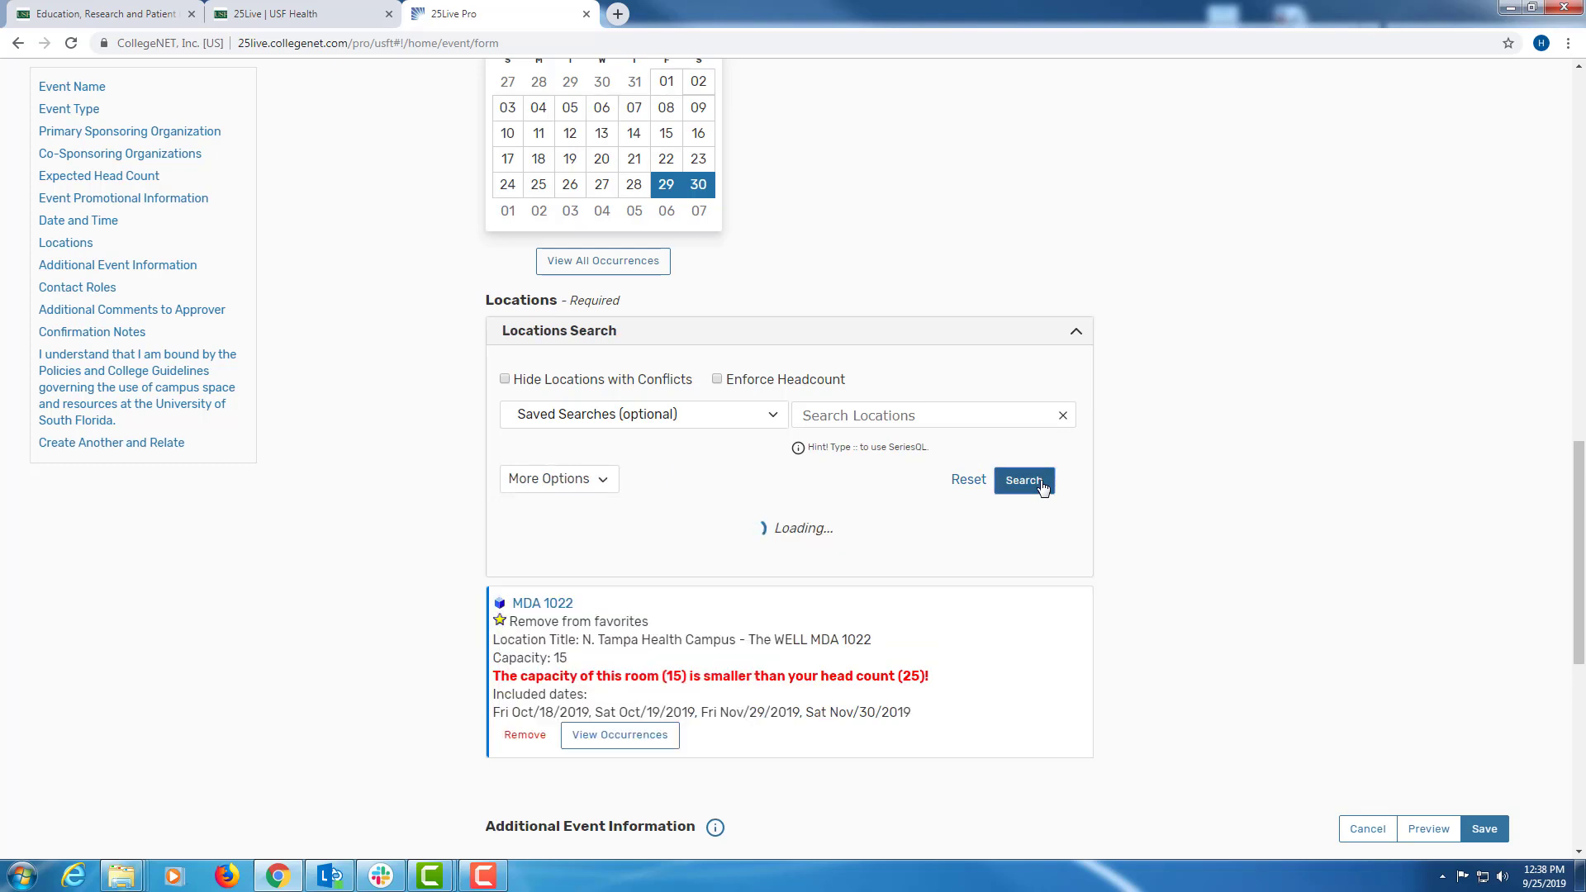
scroll(412, 573, down, 1)
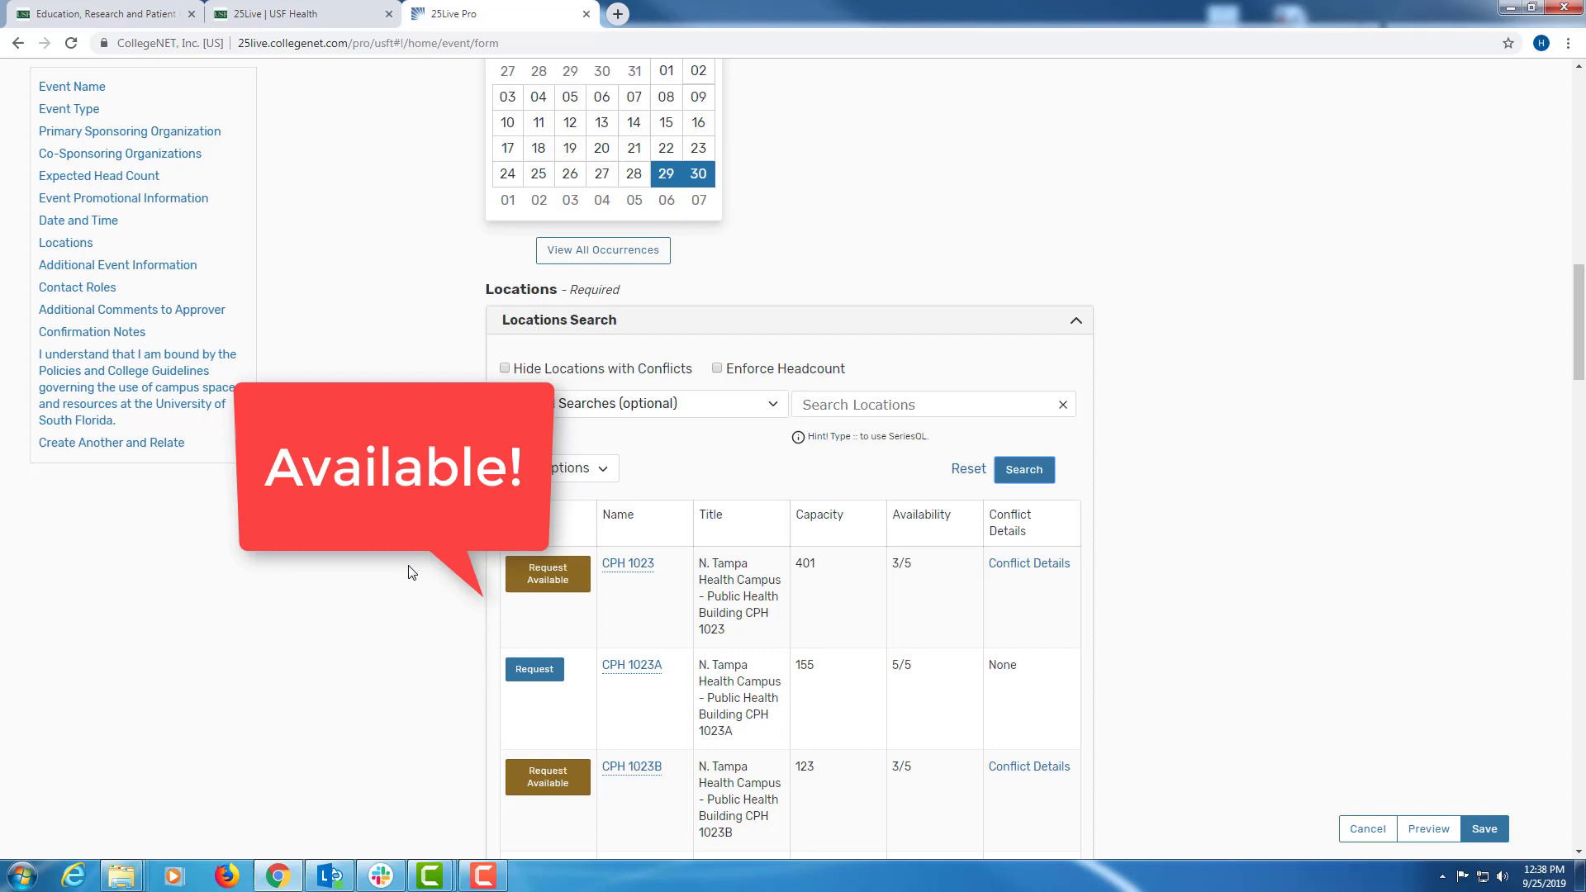
scroll(412, 573, down, 1)
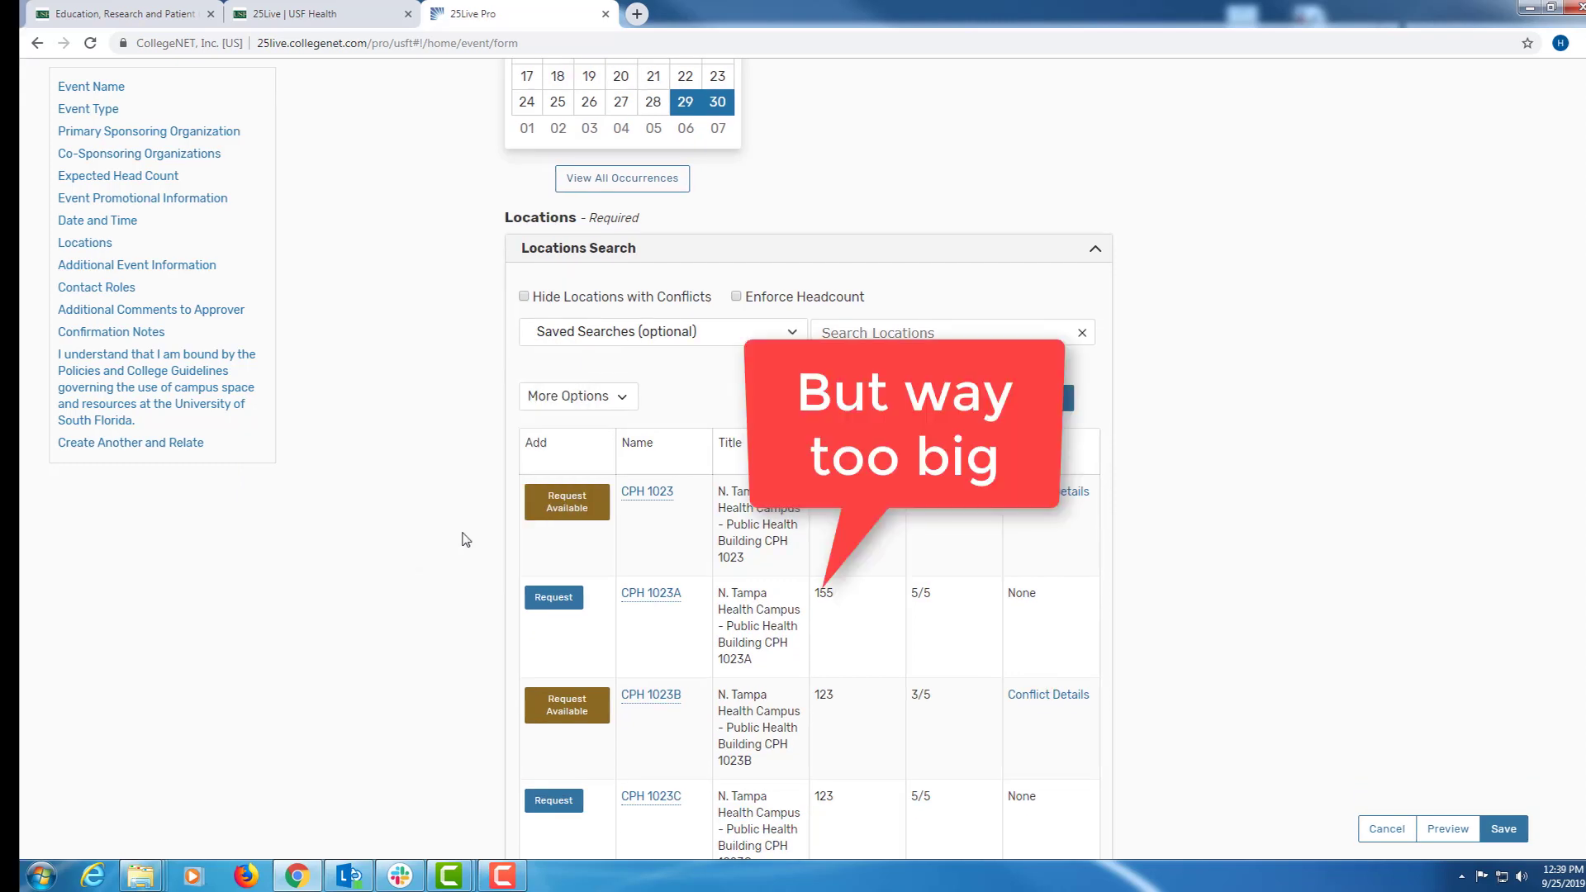
scroll(462, 541, down, 1)
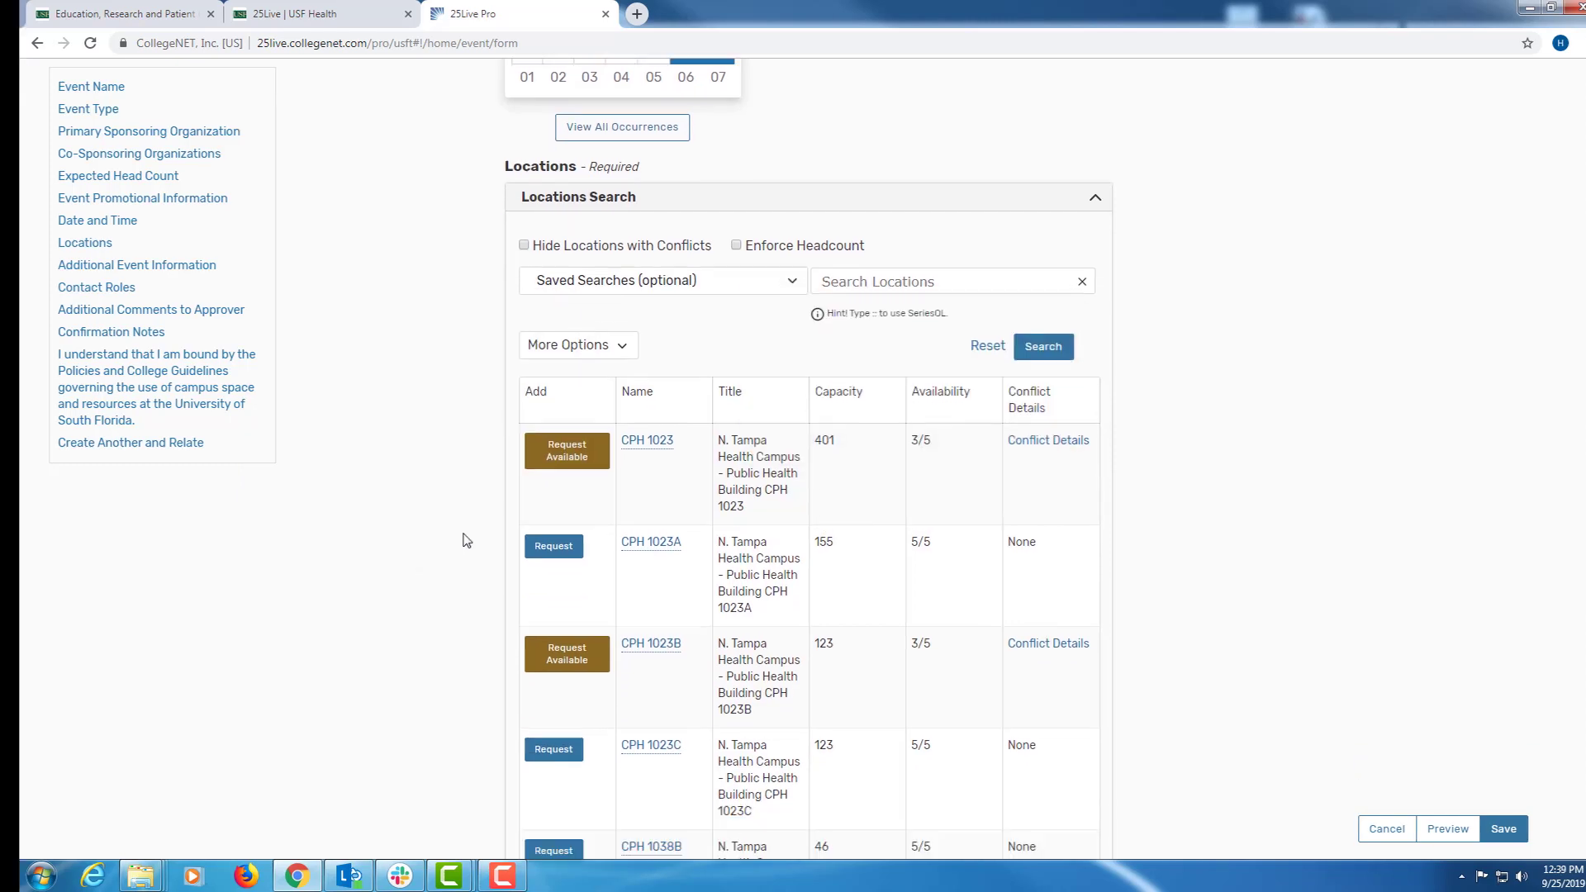
scroll(464, 540, down, 2)
scroll(465, 540, down, 1)
scroll(465, 542, down, 2)
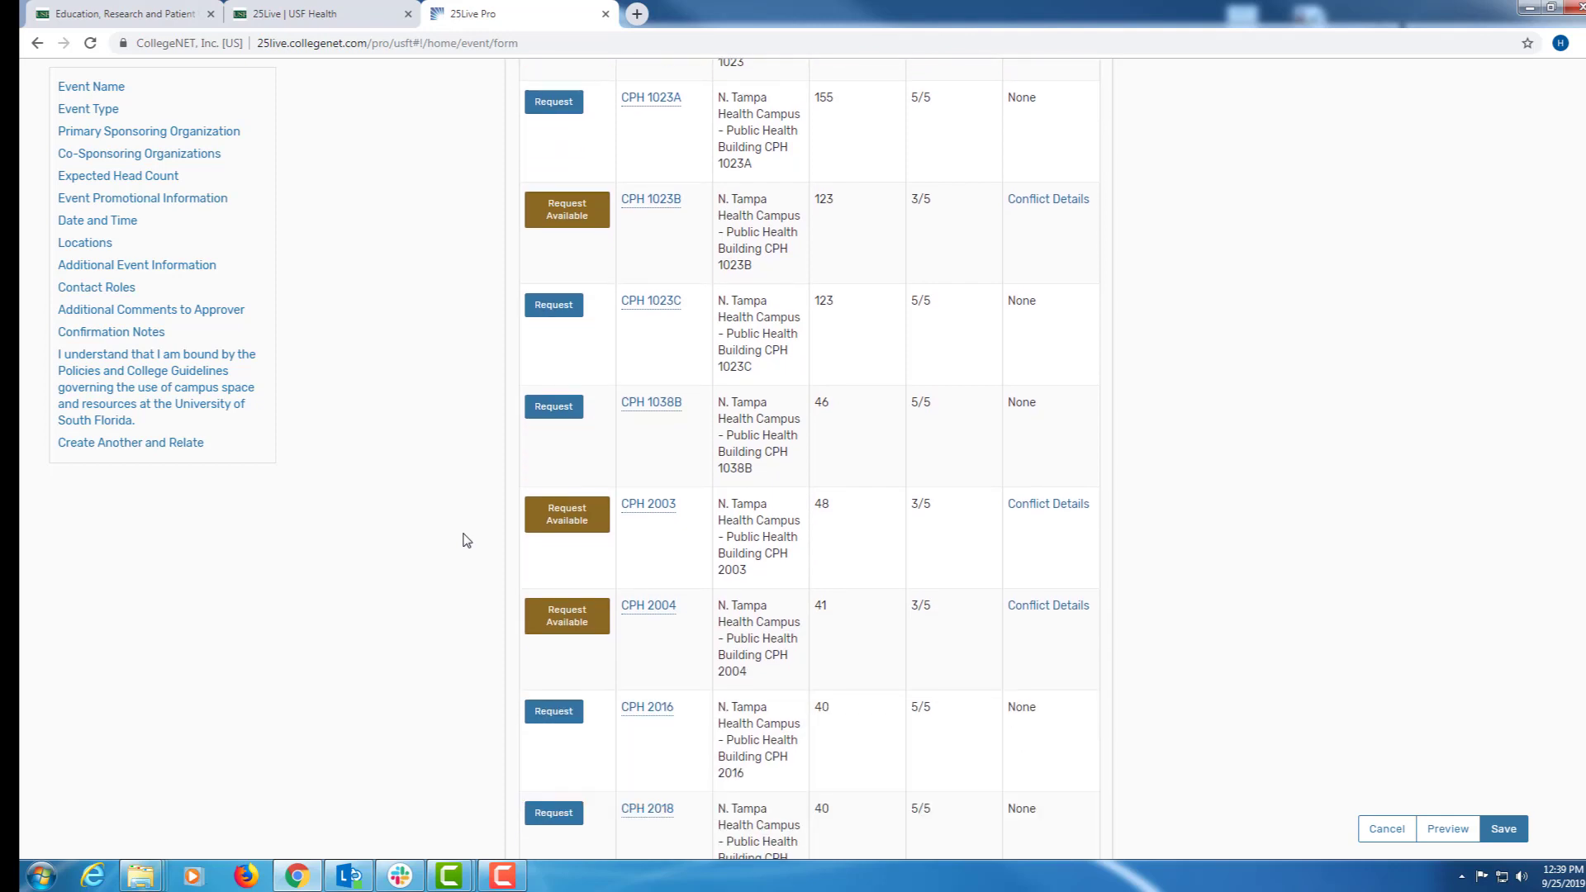
scroll(466, 540, down, 2)
scroll(465, 540, down, 1)
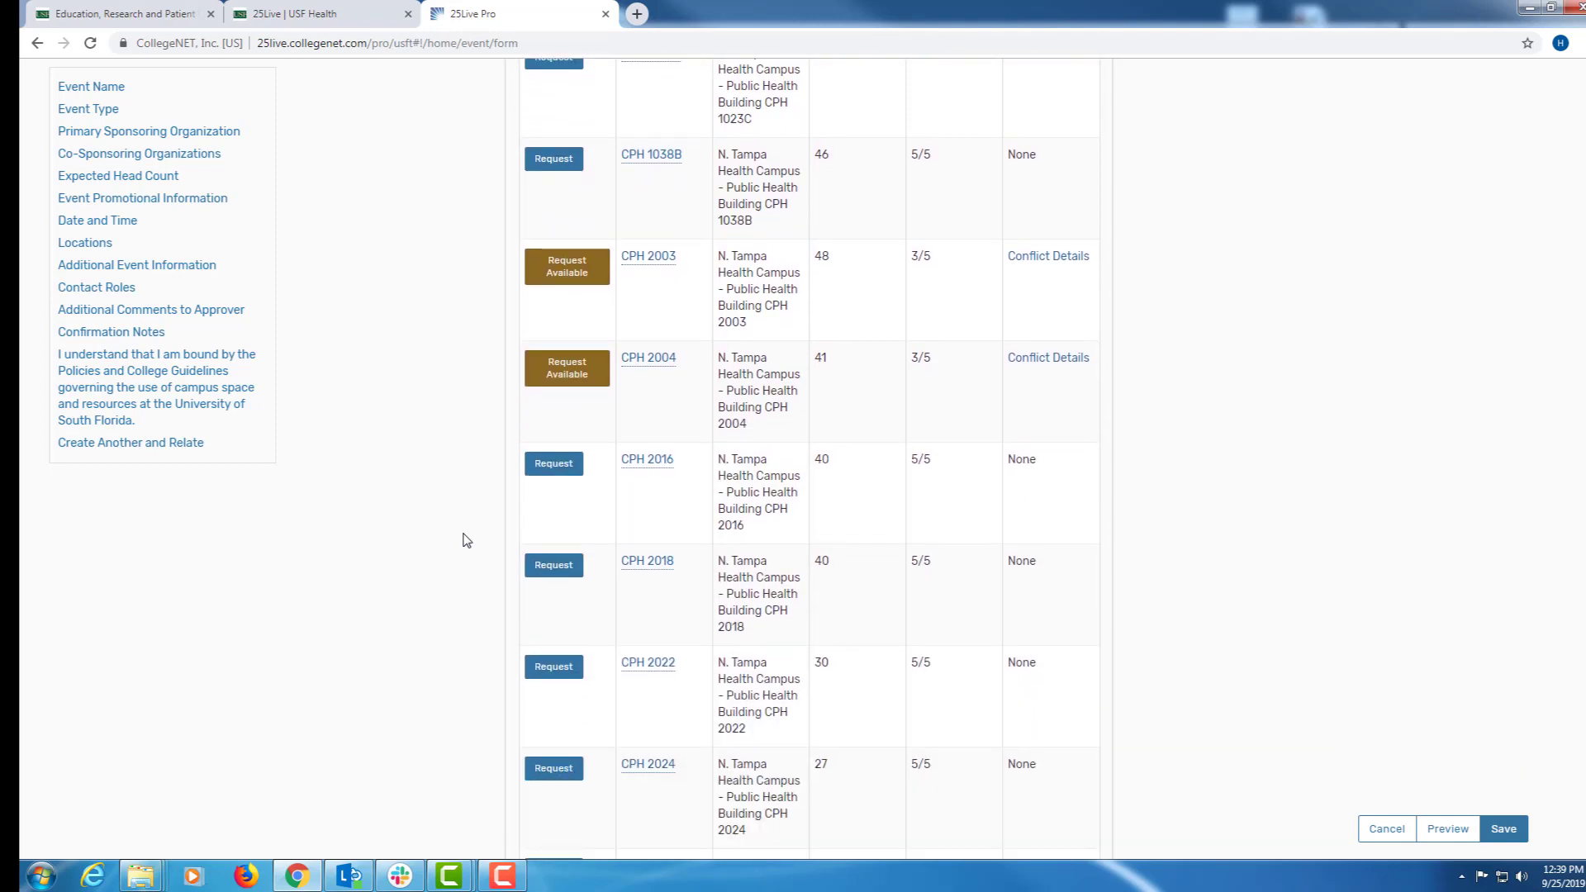
scroll(464, 541, down, 2)
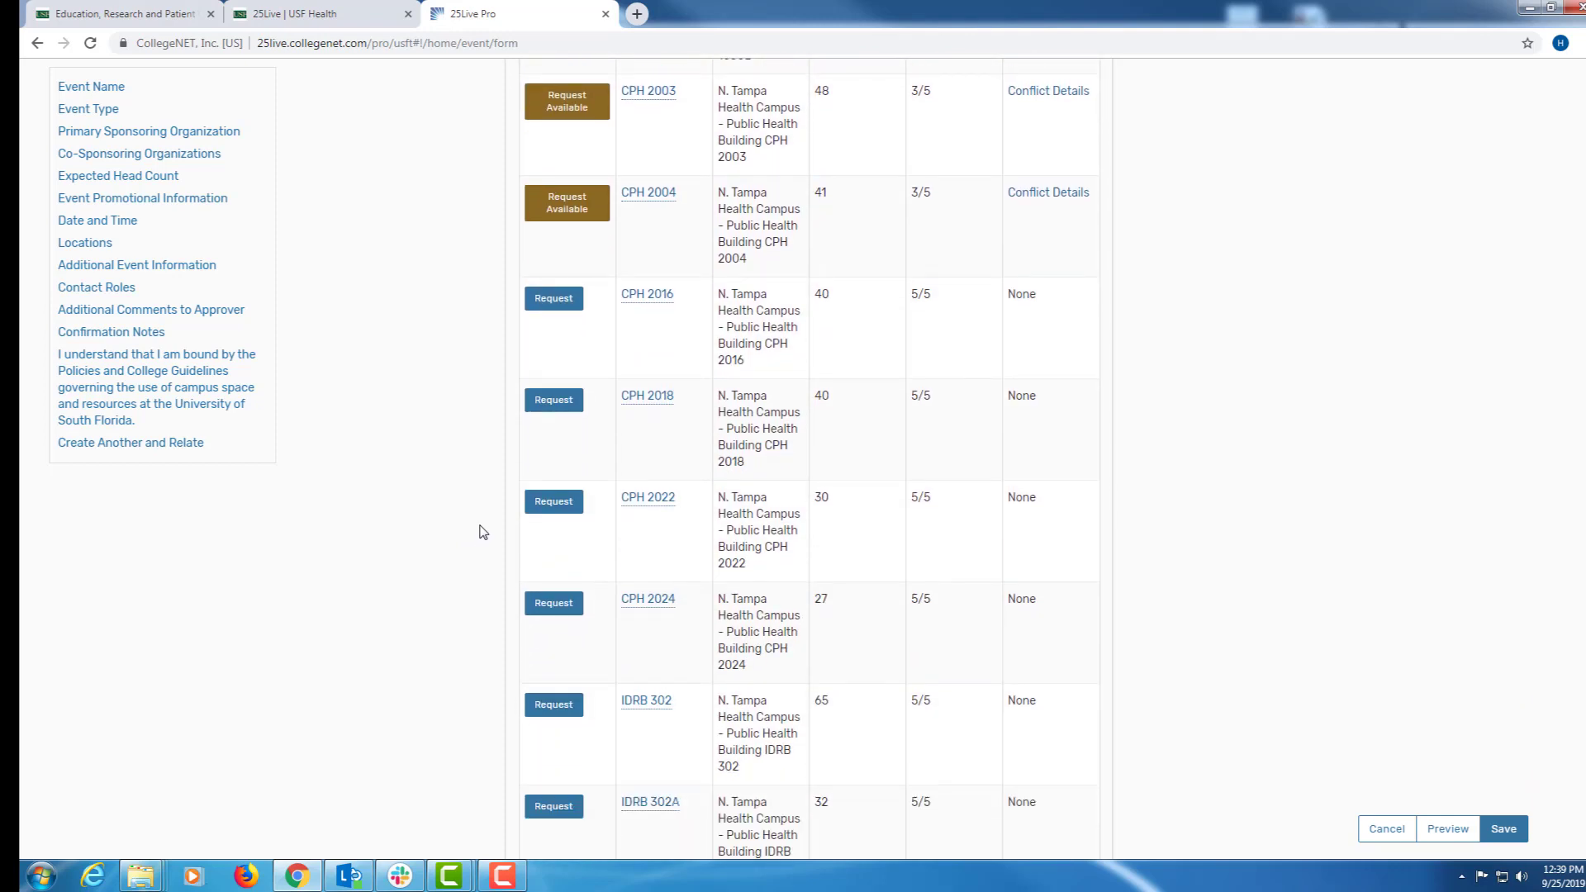
click(555, 502)
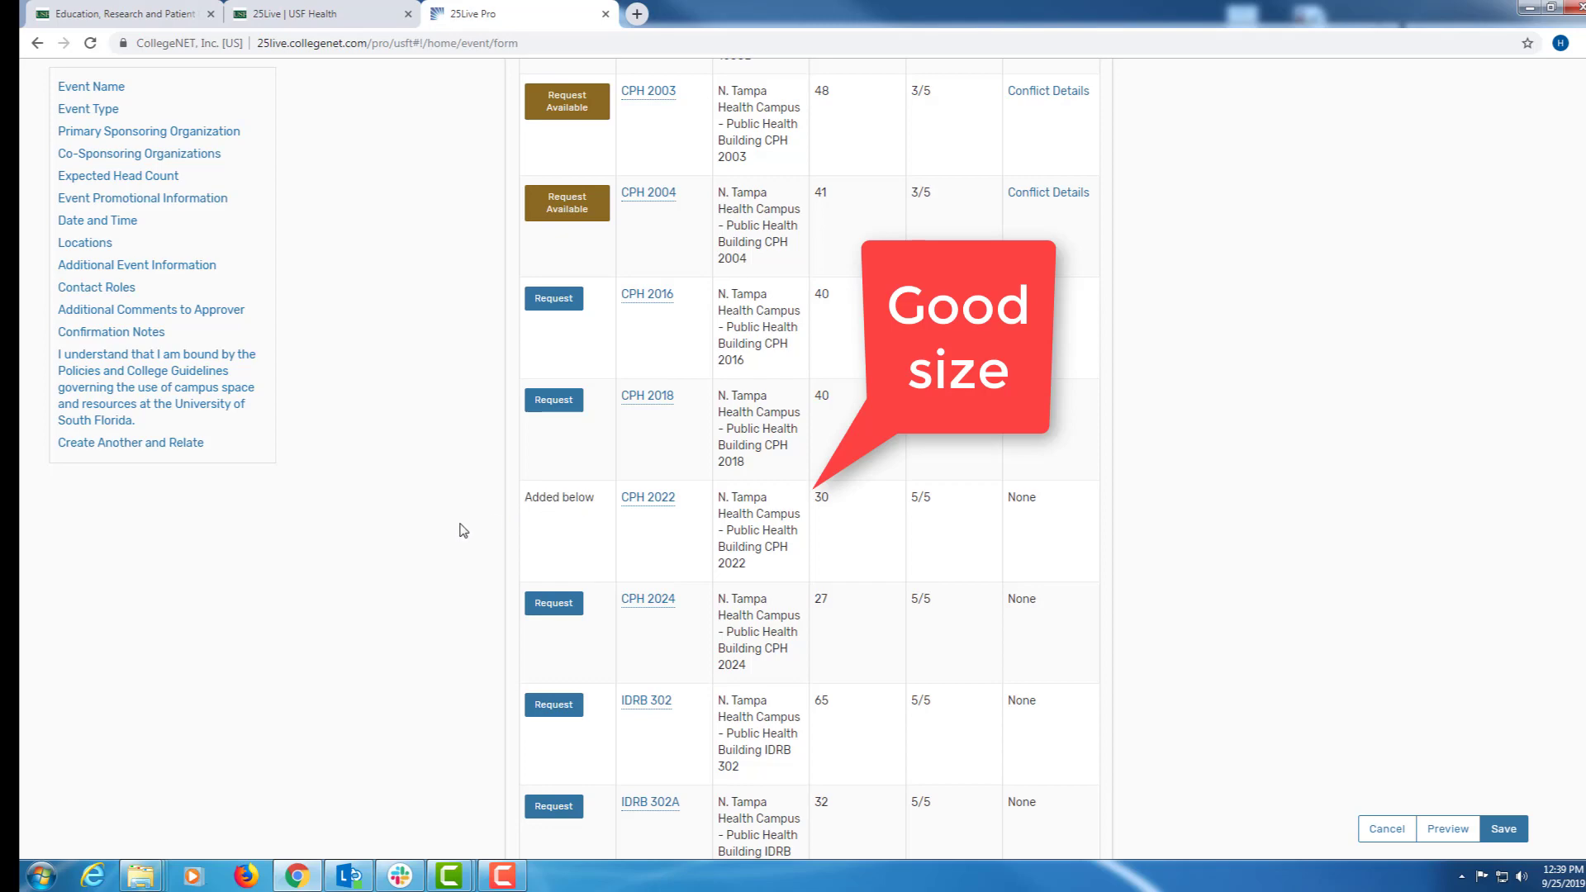
scroll(388, 568, down, 1)
scroll(388, 568, down, 3)
scroll(387, 568, down, 5)
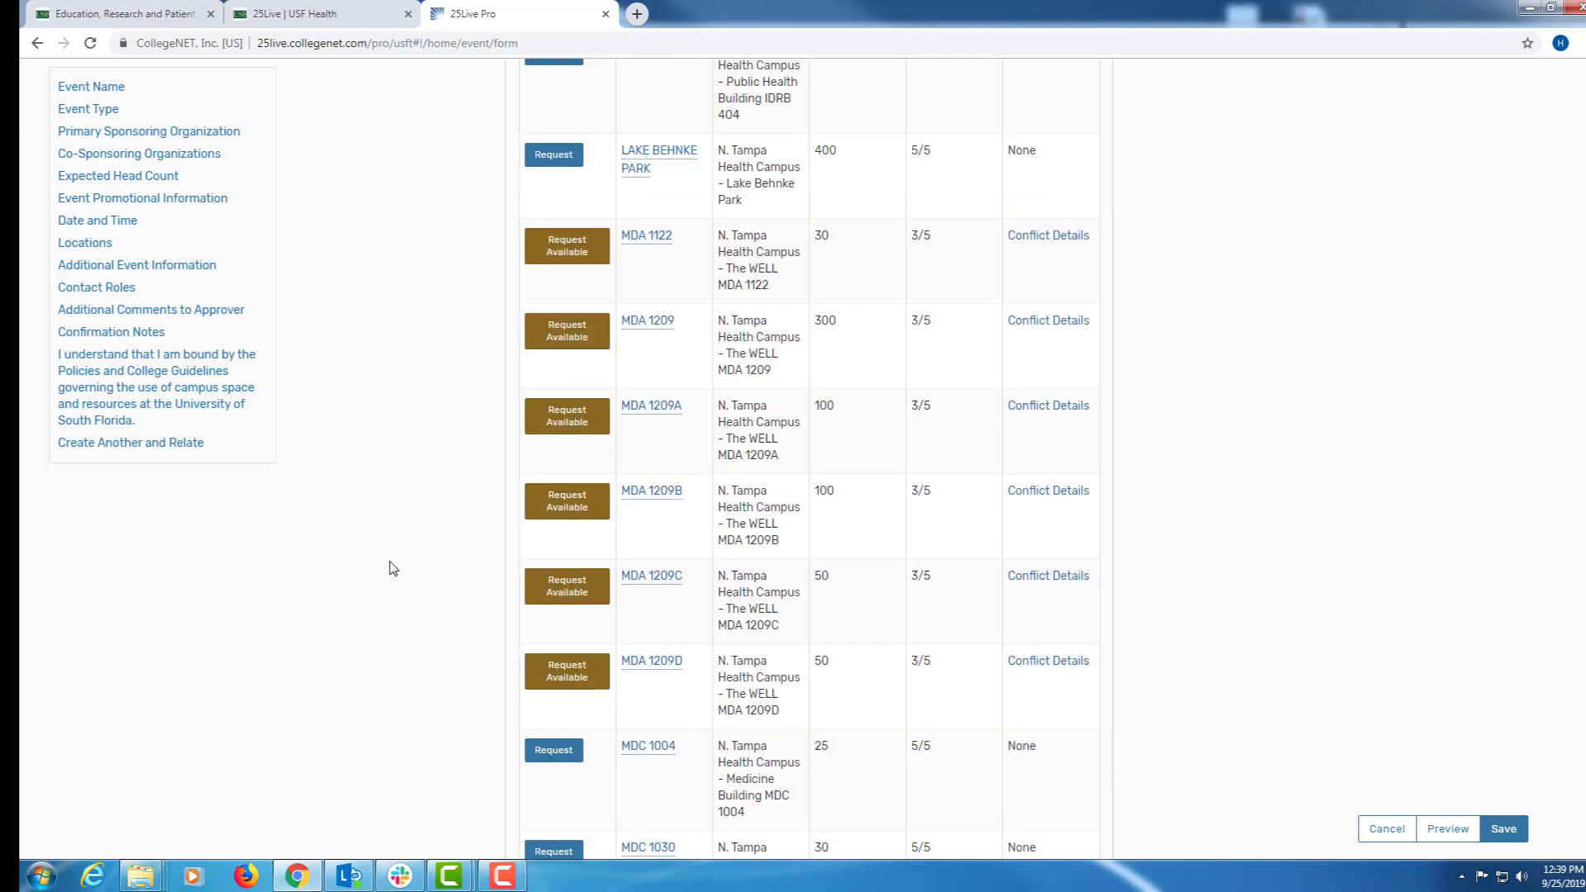
scroll(389, 569, down, 2)
scroll(391, 569, down, 2)
scroll(389, 570, down, 2)
scroll(390, 568, down, 2)
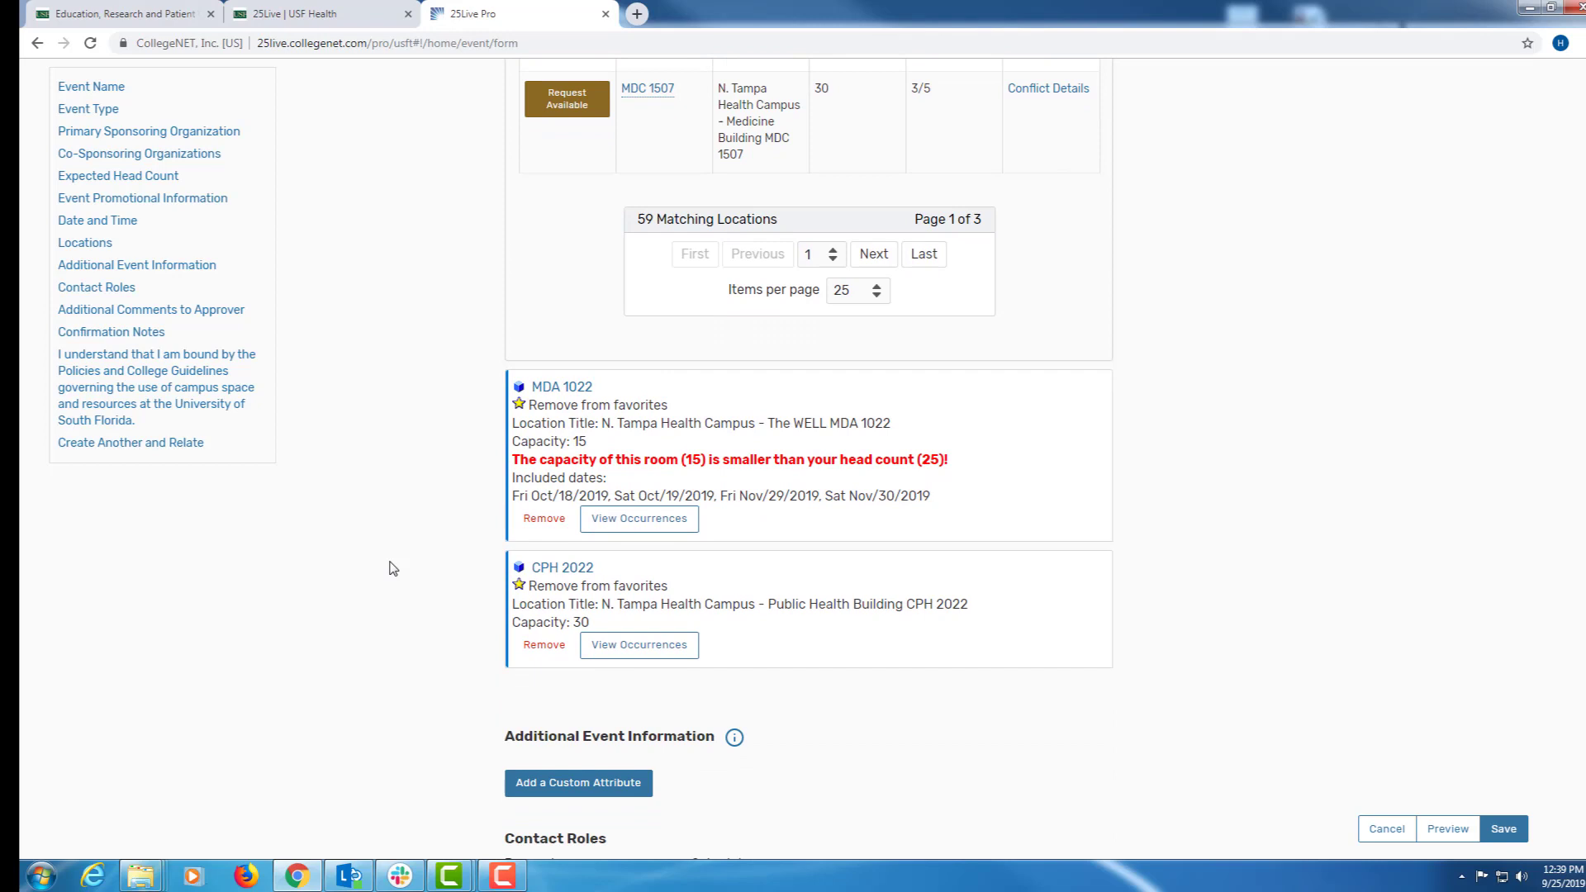
Step: Exclude Oct 18, Oct 19, Nov 29 and Nov 30 from the CPH 2022 booking
click(656, 646)
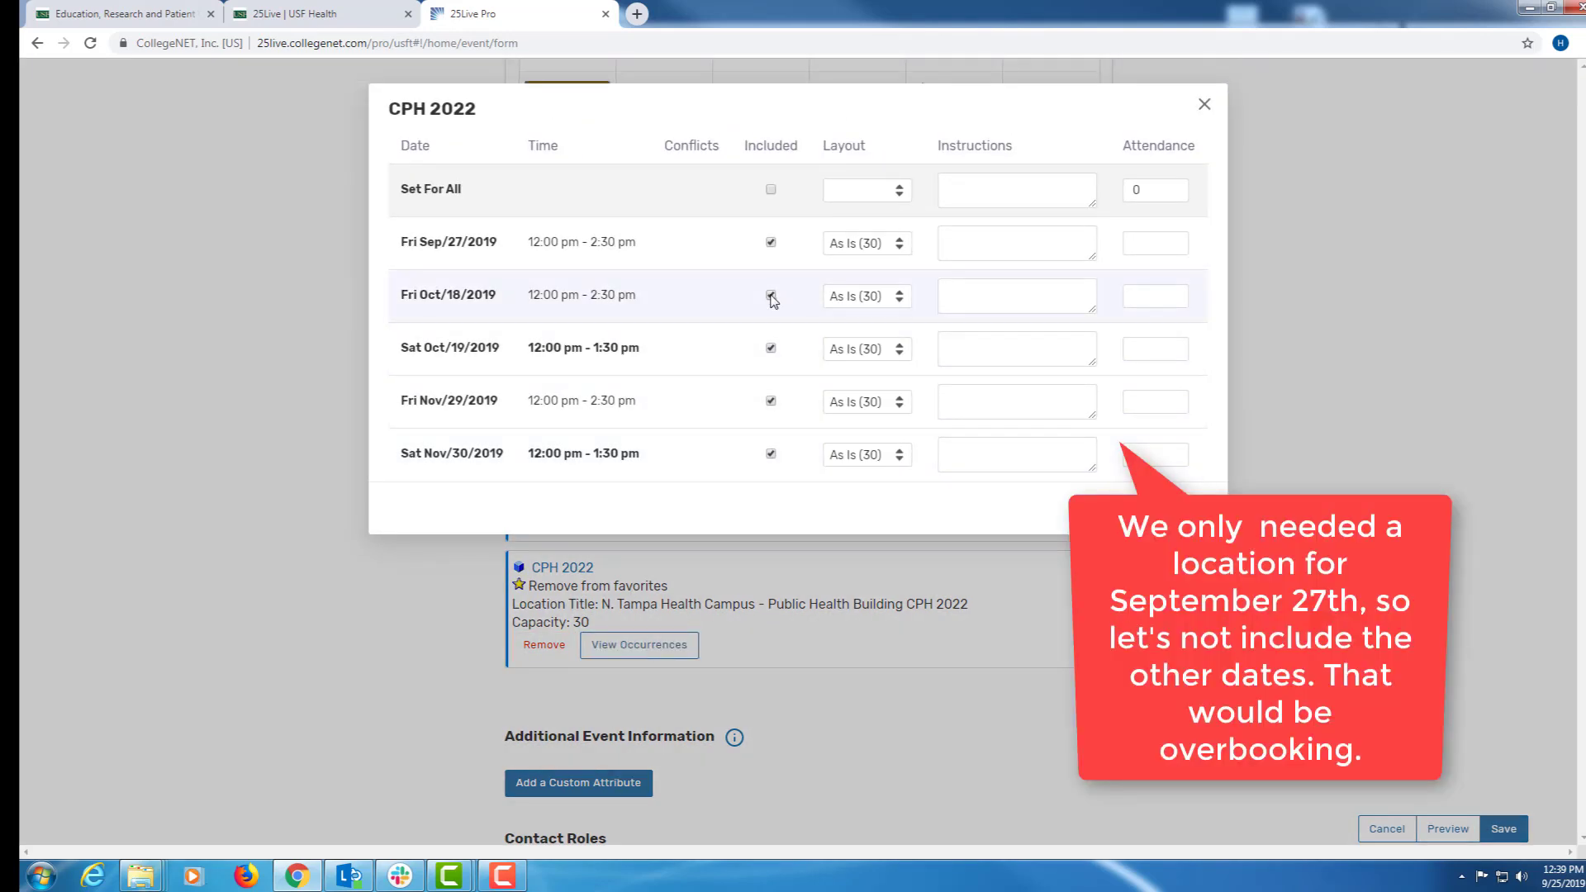
click(770, 295)
click(771, 350)
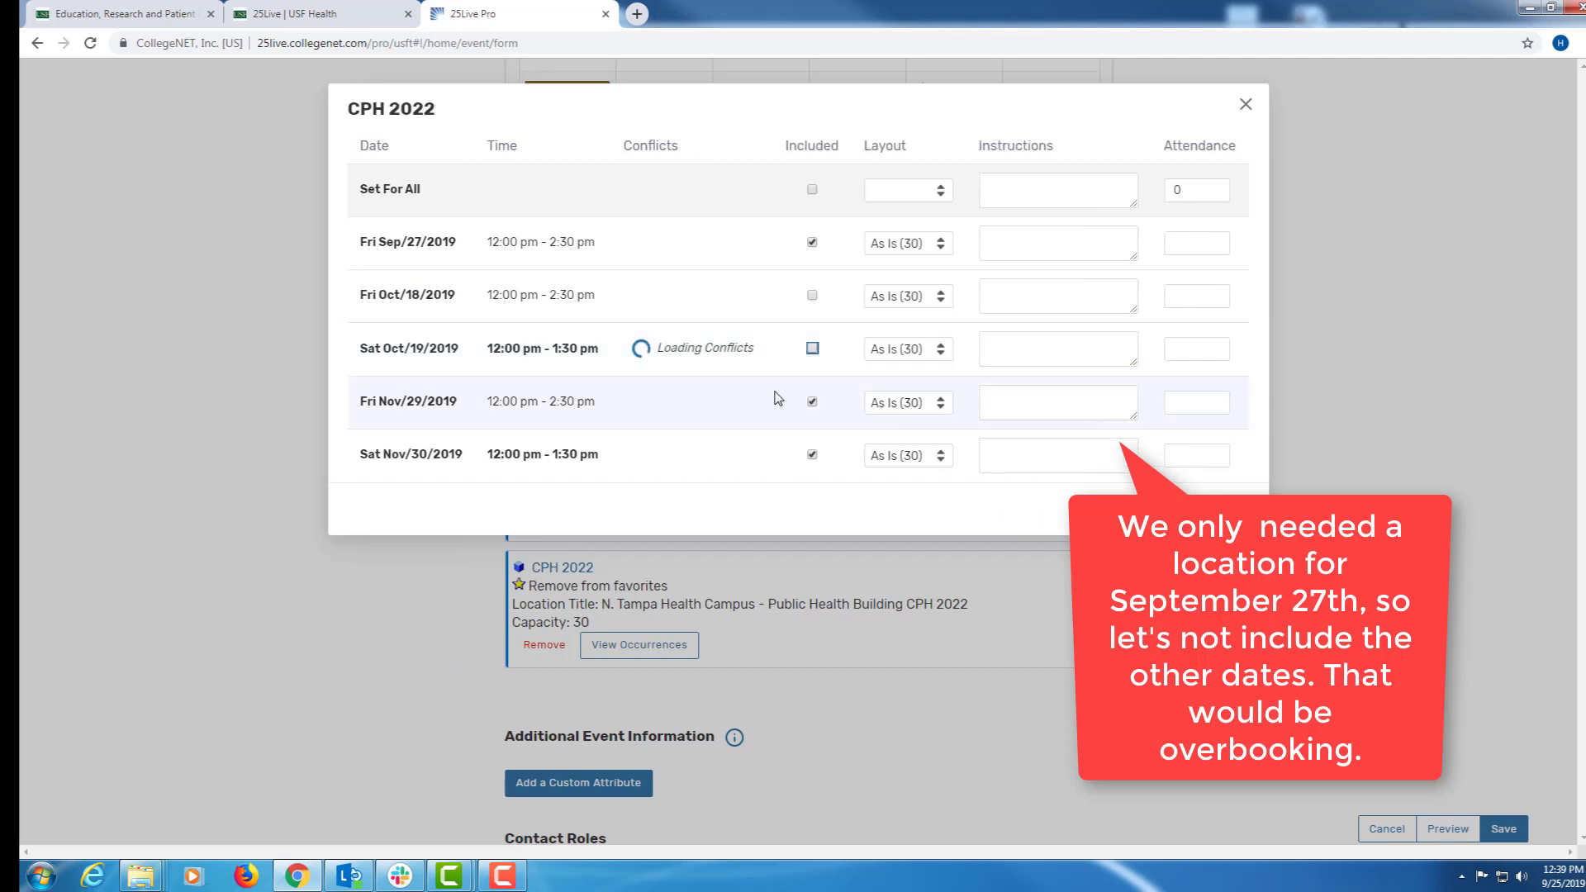
click(771, 403)
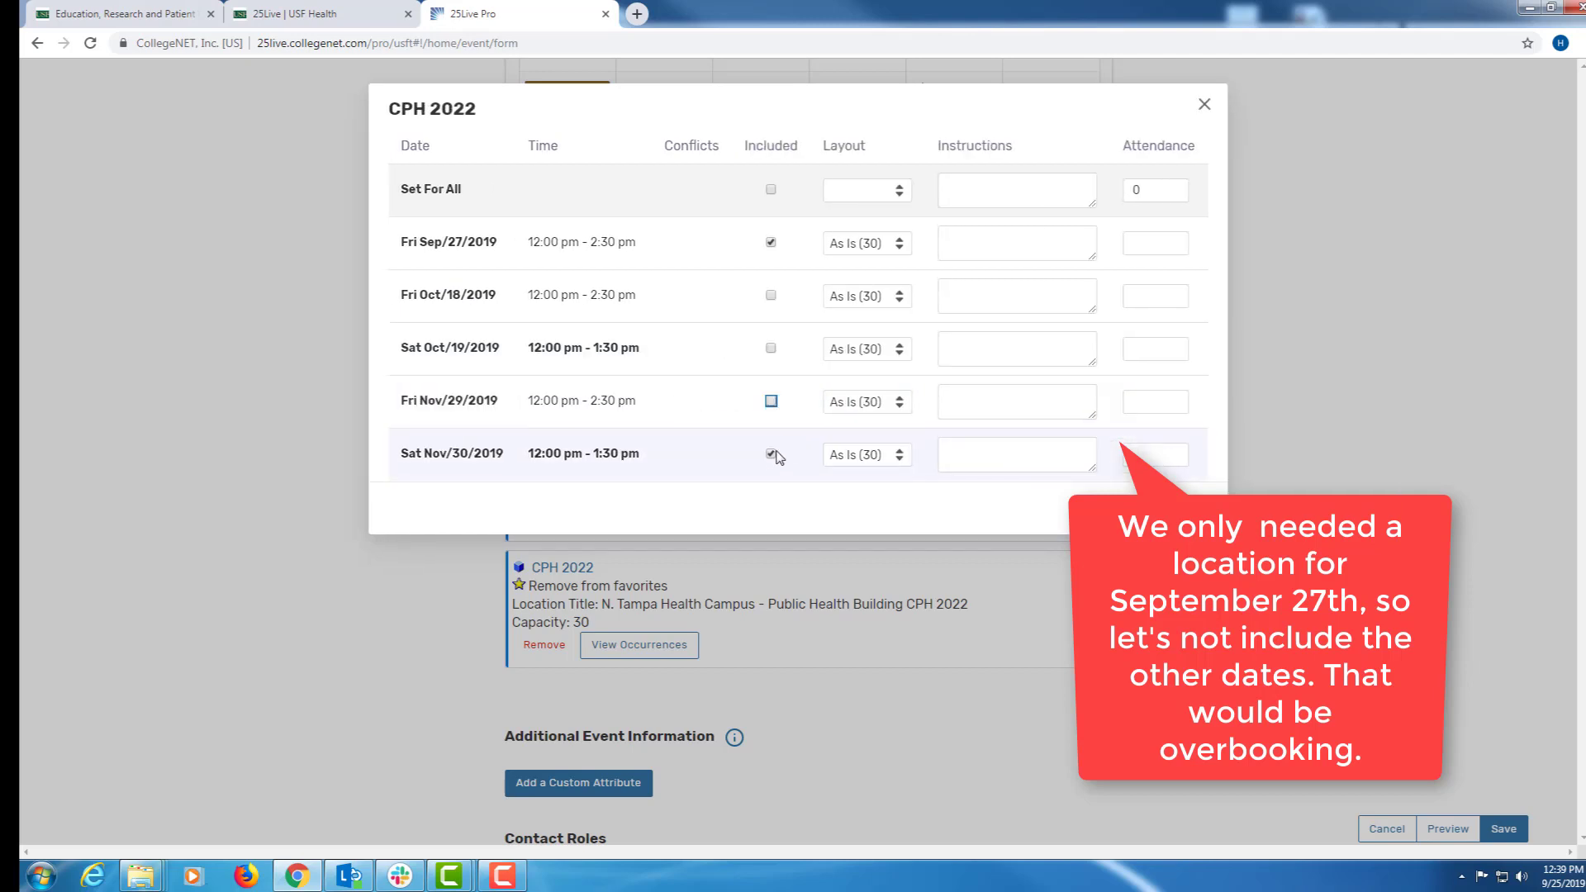
click(772, 453)
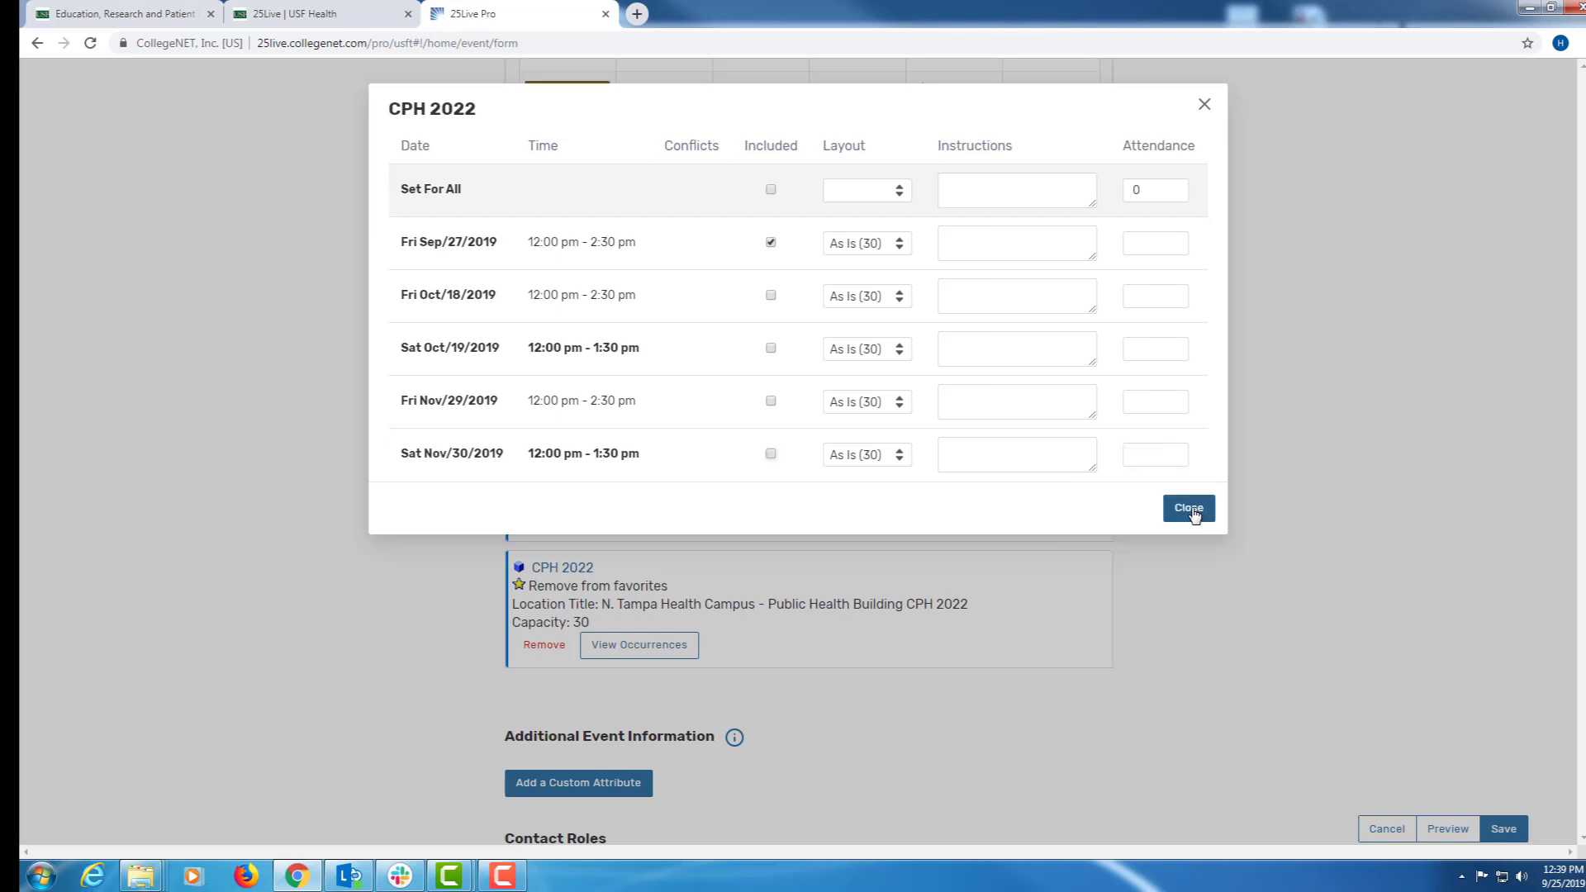
click(1178, 507)
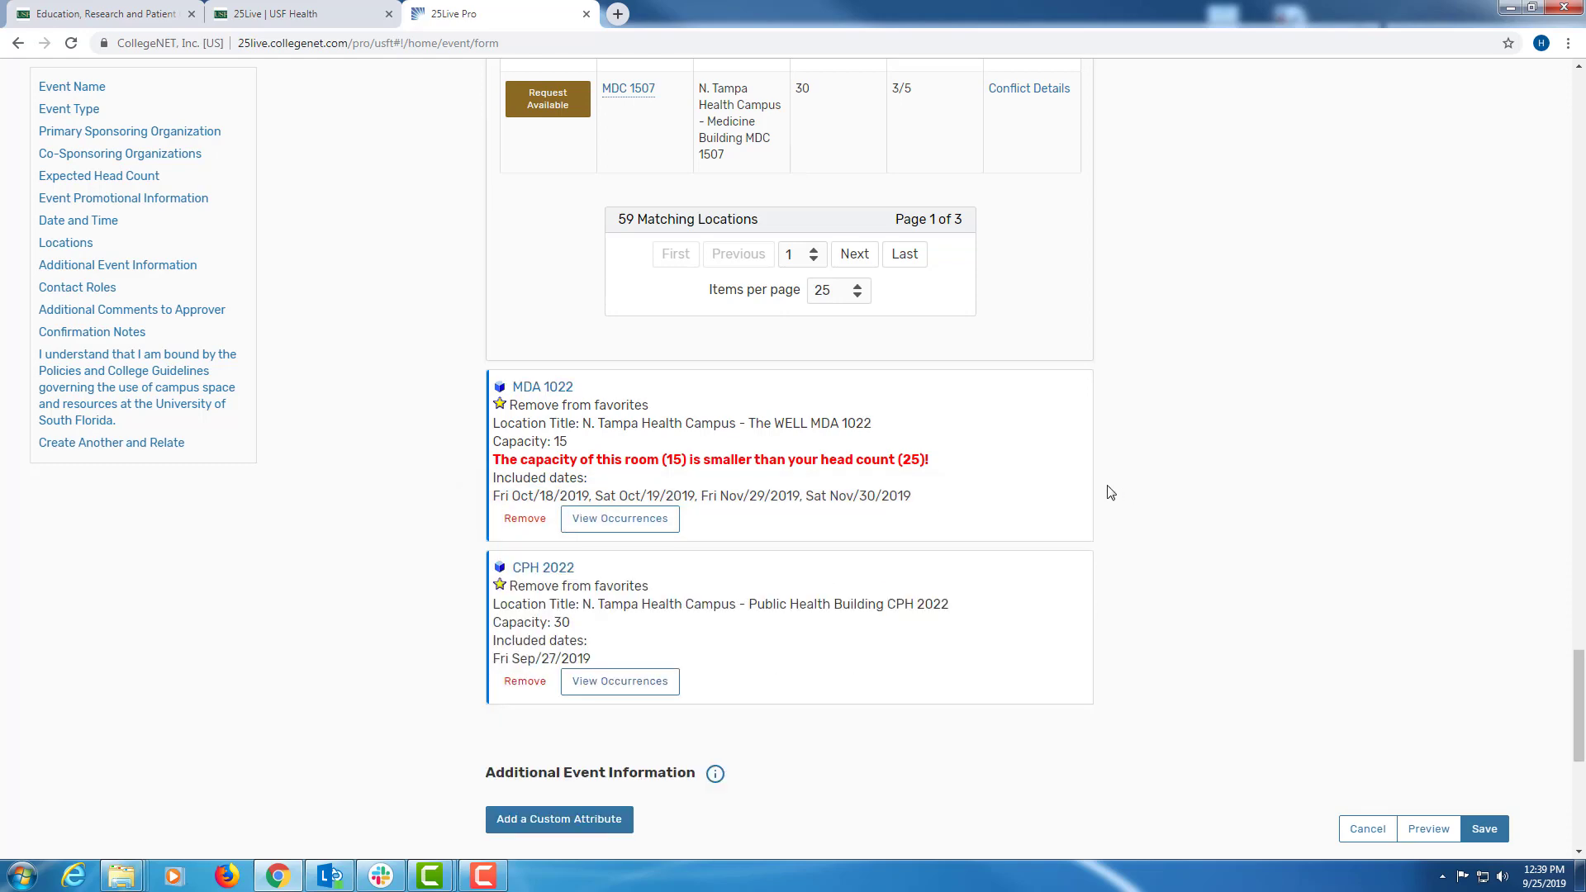
scroll(1109, 492, down, 2)
scroll(1109, 492, down, 2)
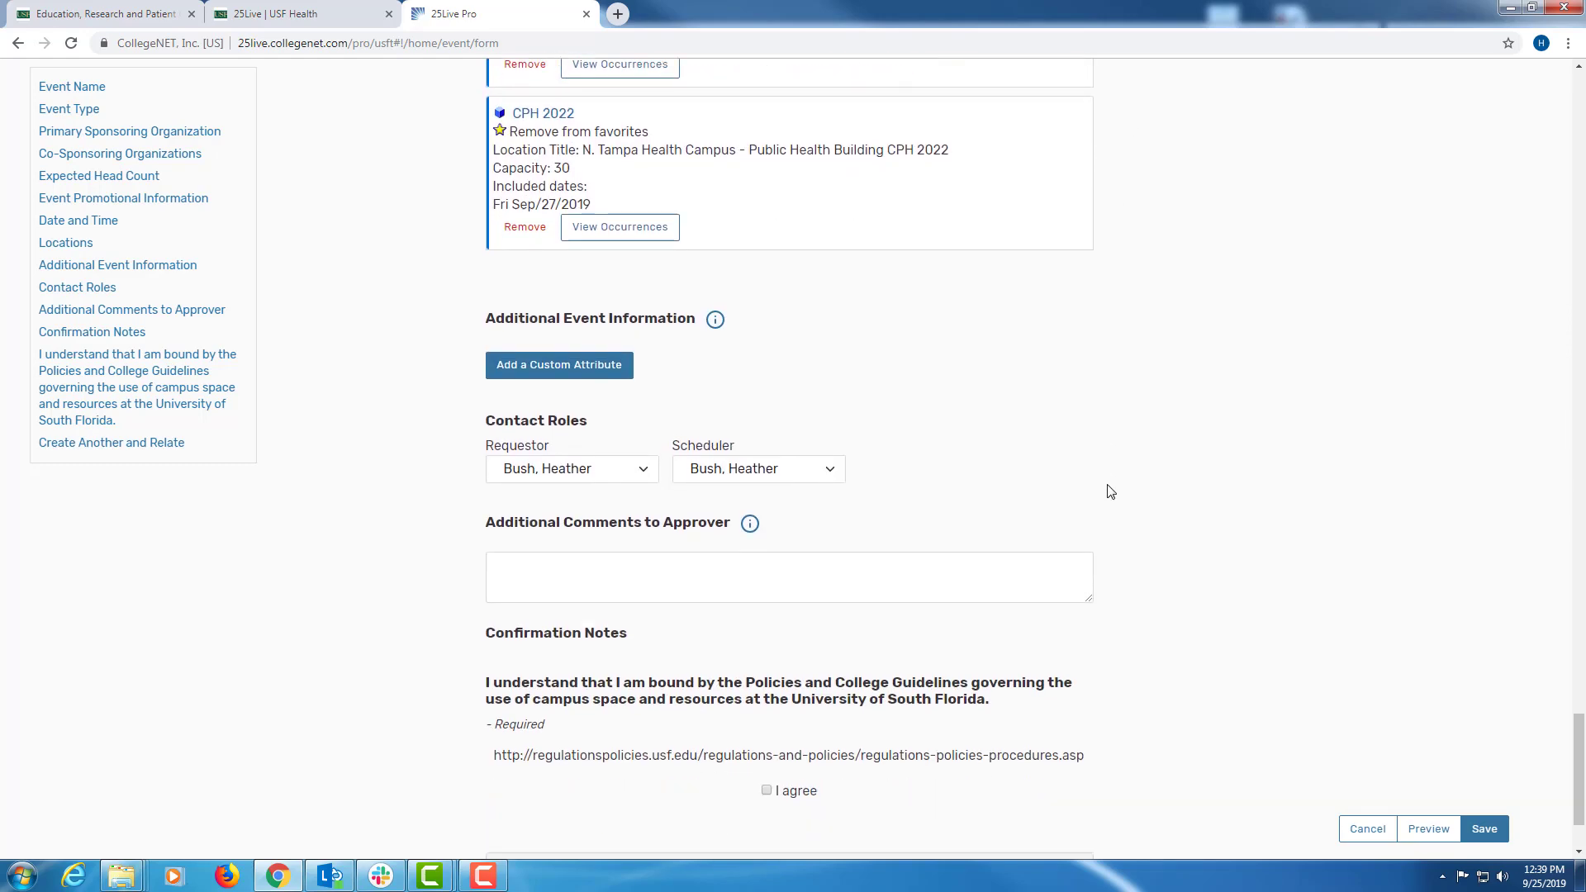
scroll(1110, 492, down, 1)
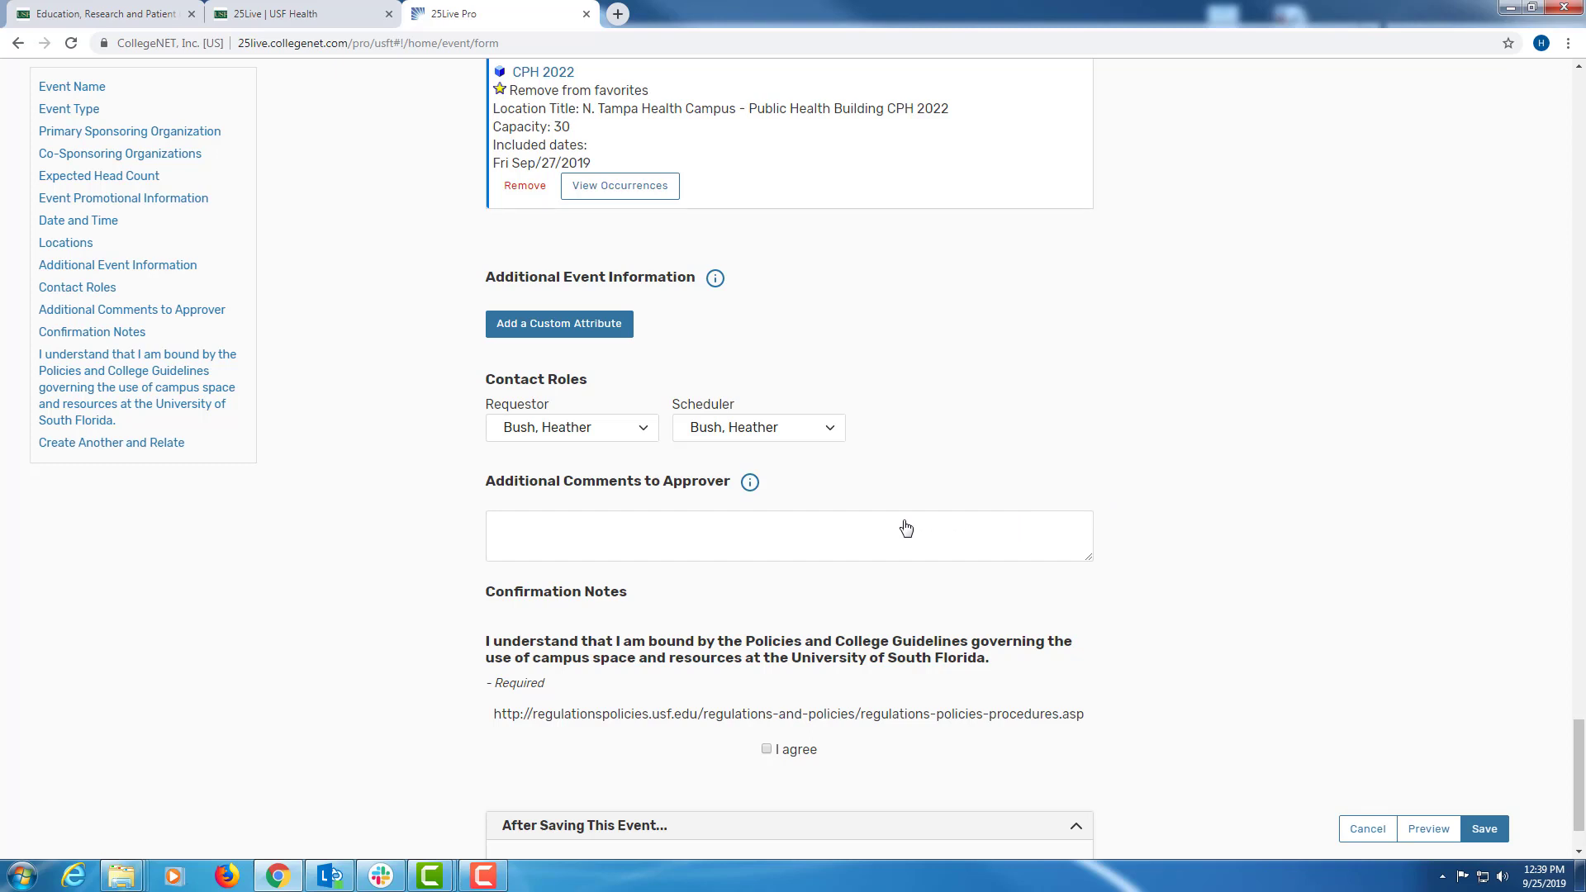
scroll(907, 529, down, 2)
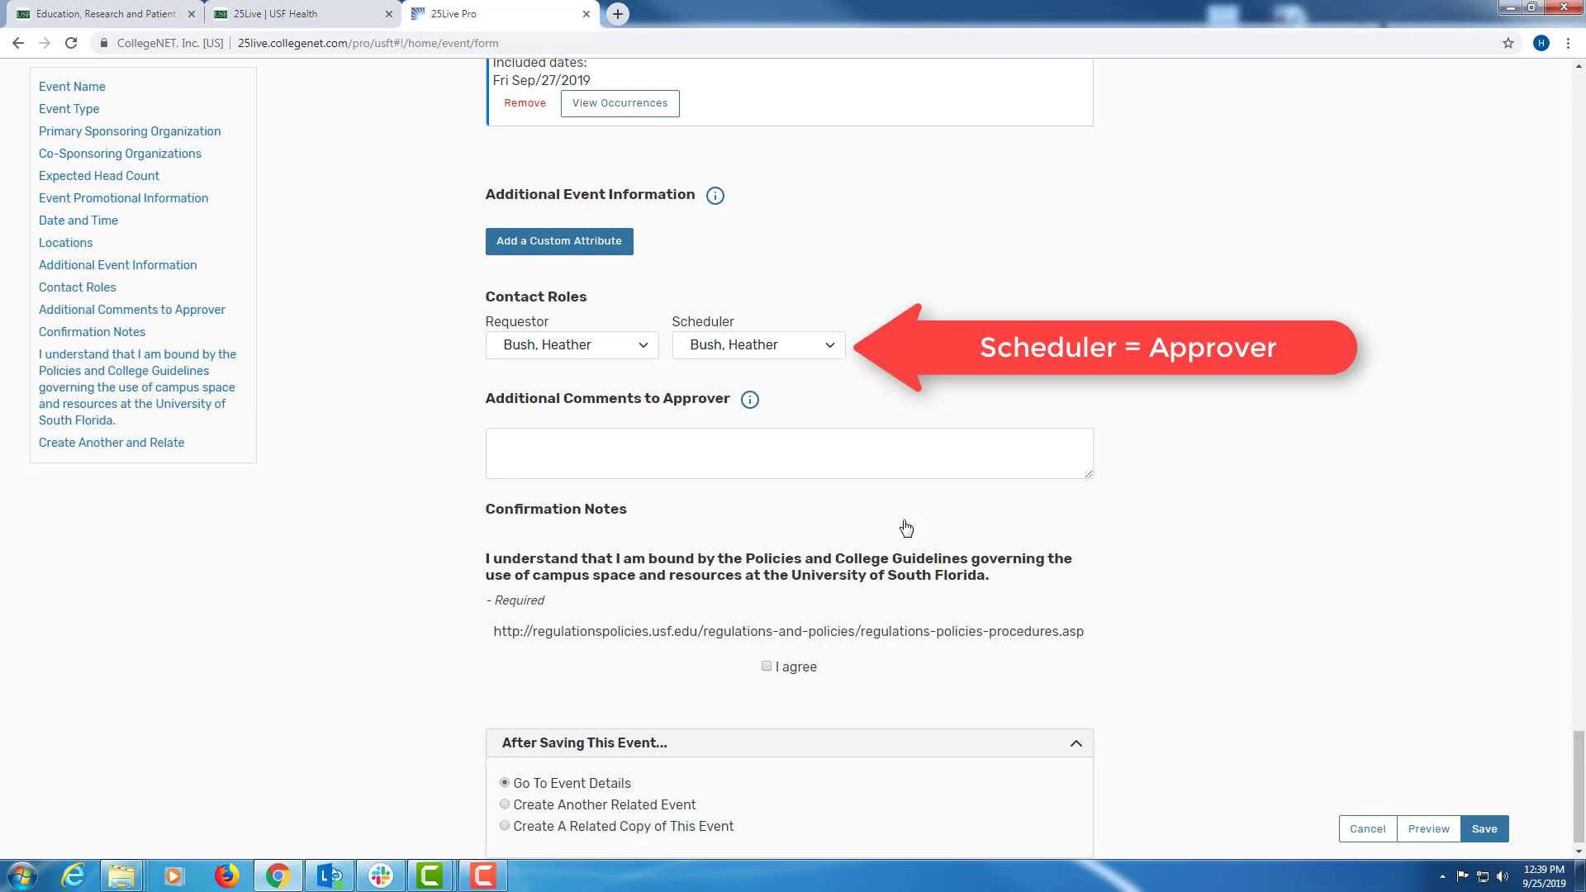
scroll(905, 529, down, 1)
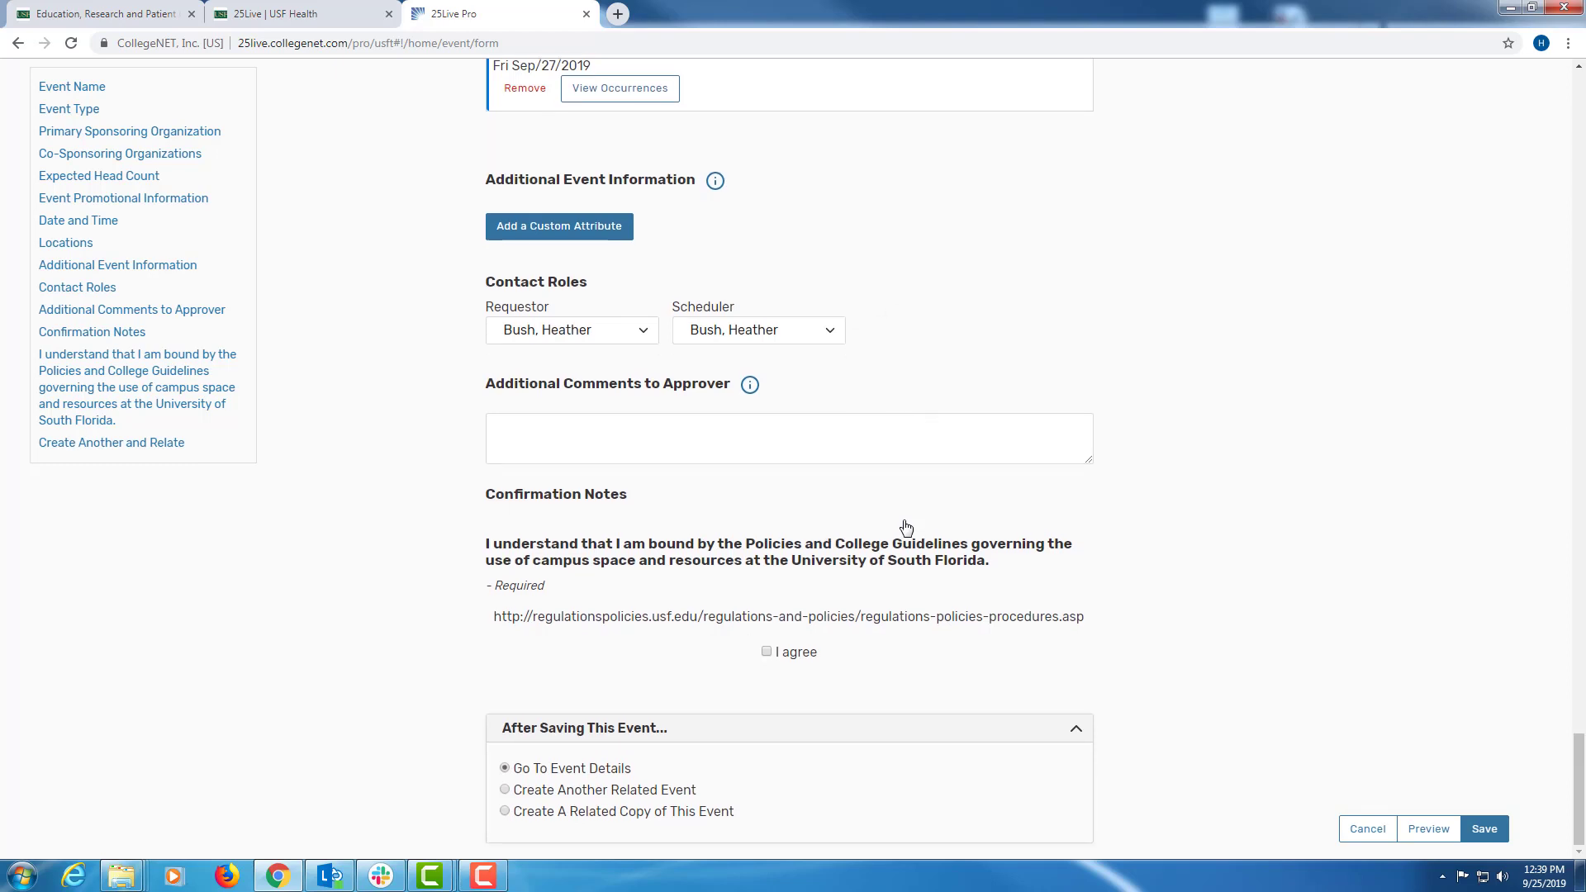
Step: Accept the campus space policy agreement and save the 25Live Training request as Tentative
click(766, 653)
click(1484, 829)
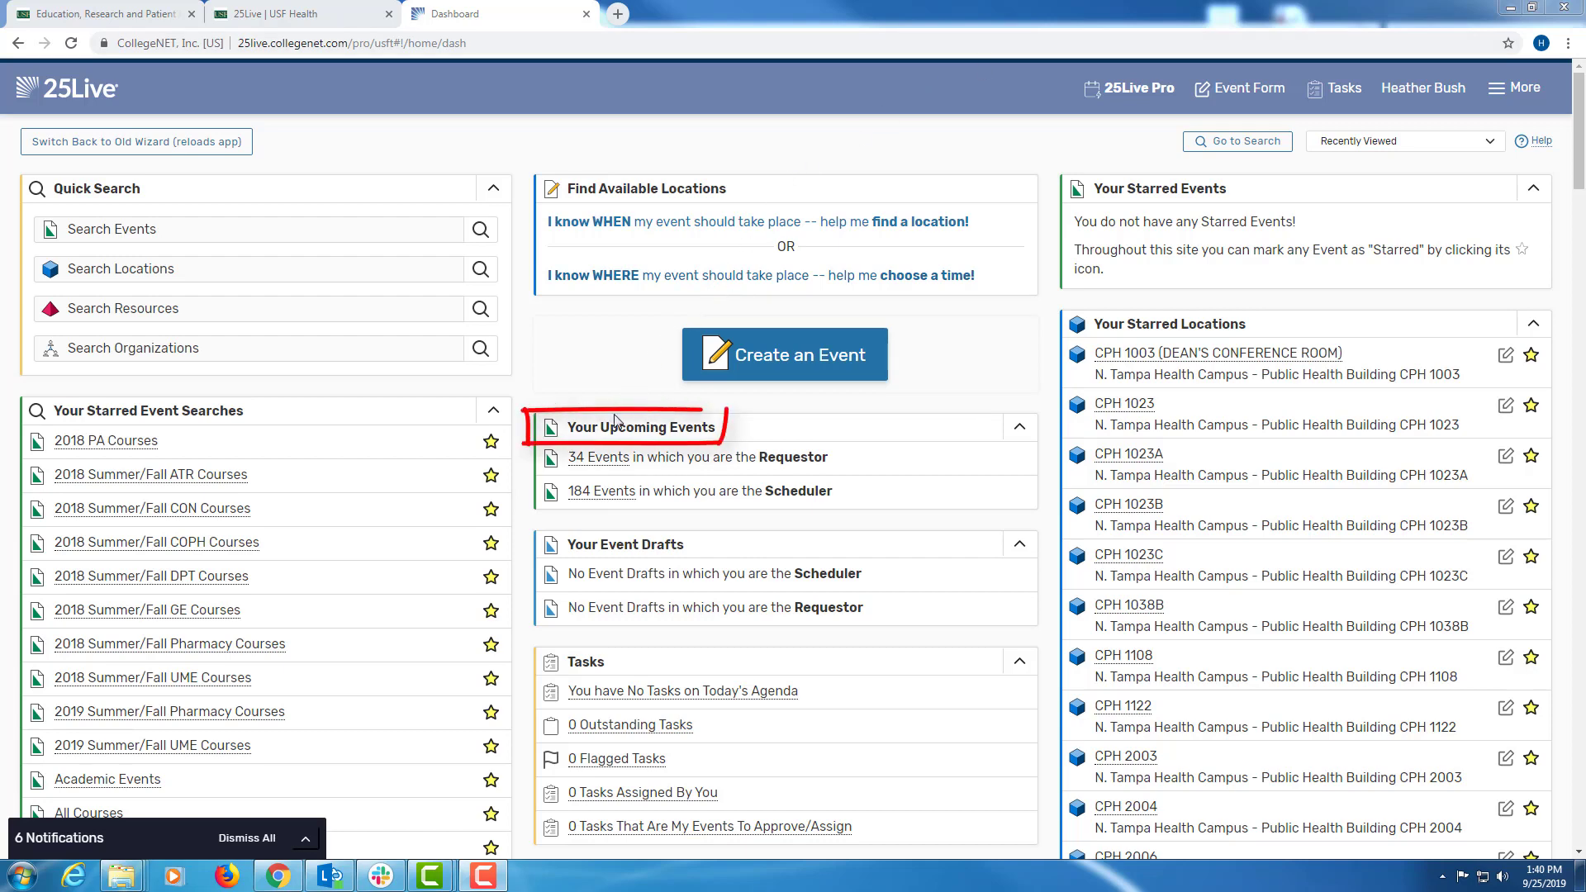
Step: Review event 2019-ACDAPX's occurrences: CPH 2022 and MDA 1022 awaiting approval for all five dates
click(599, 458)
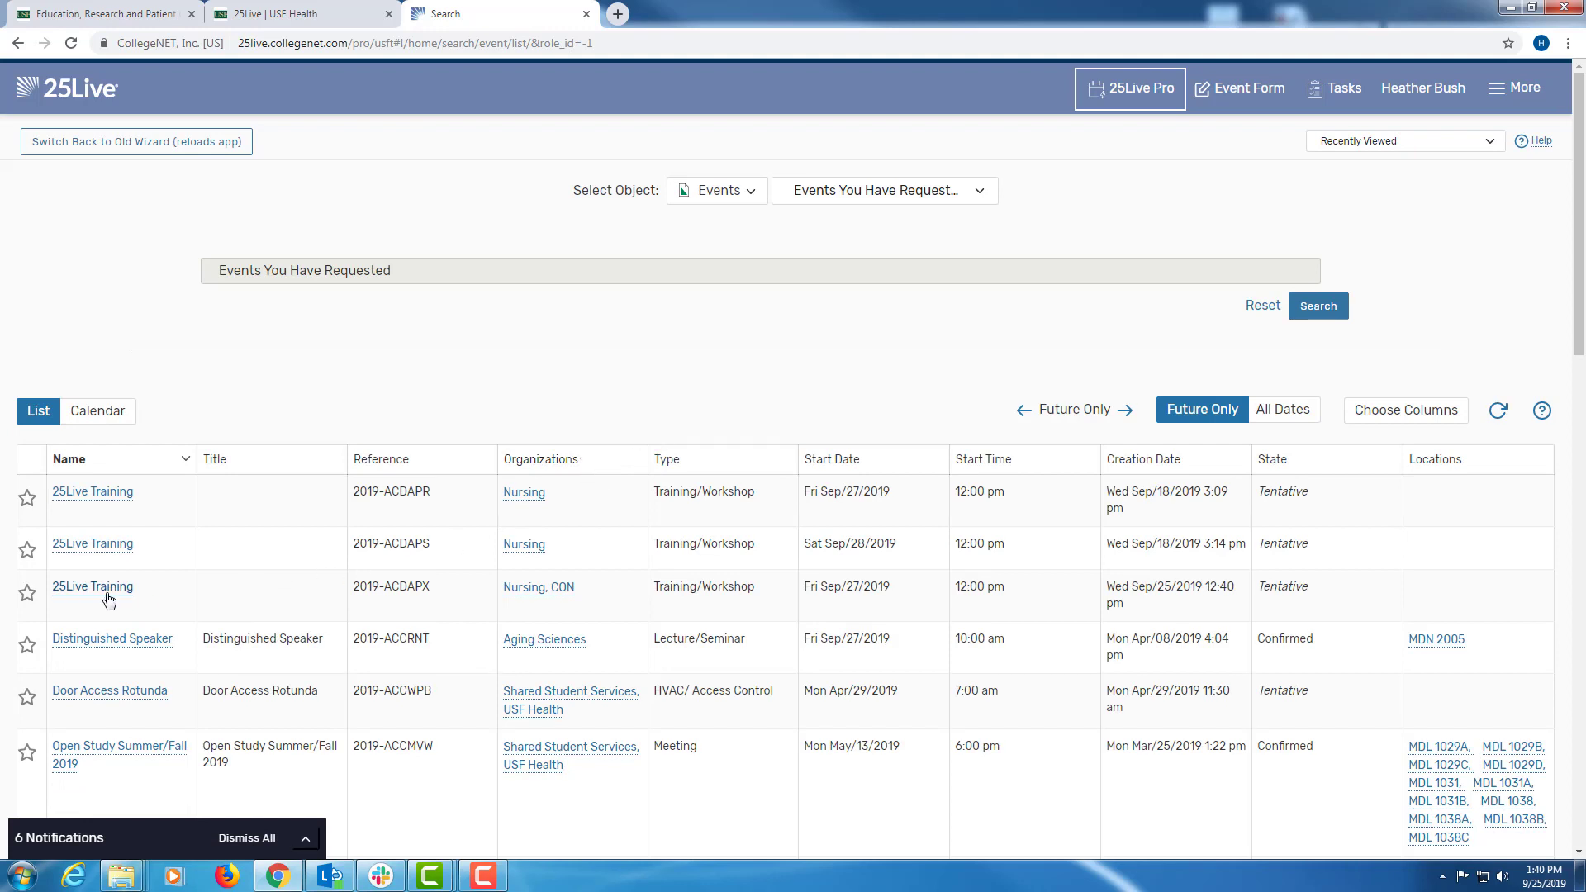
click(100, 590)
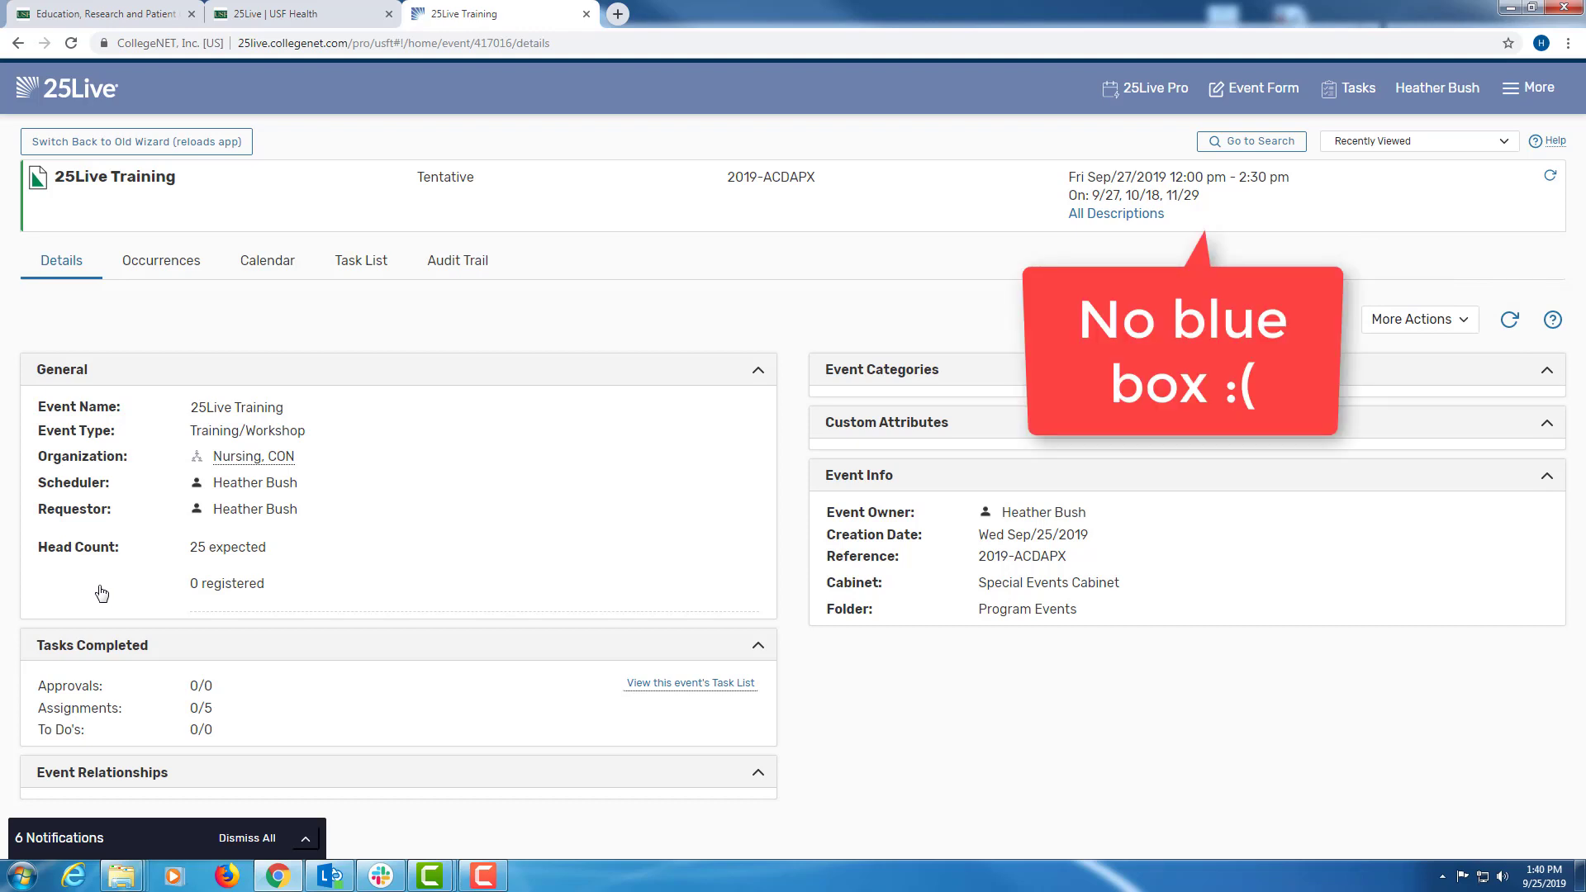
click(183, 271)
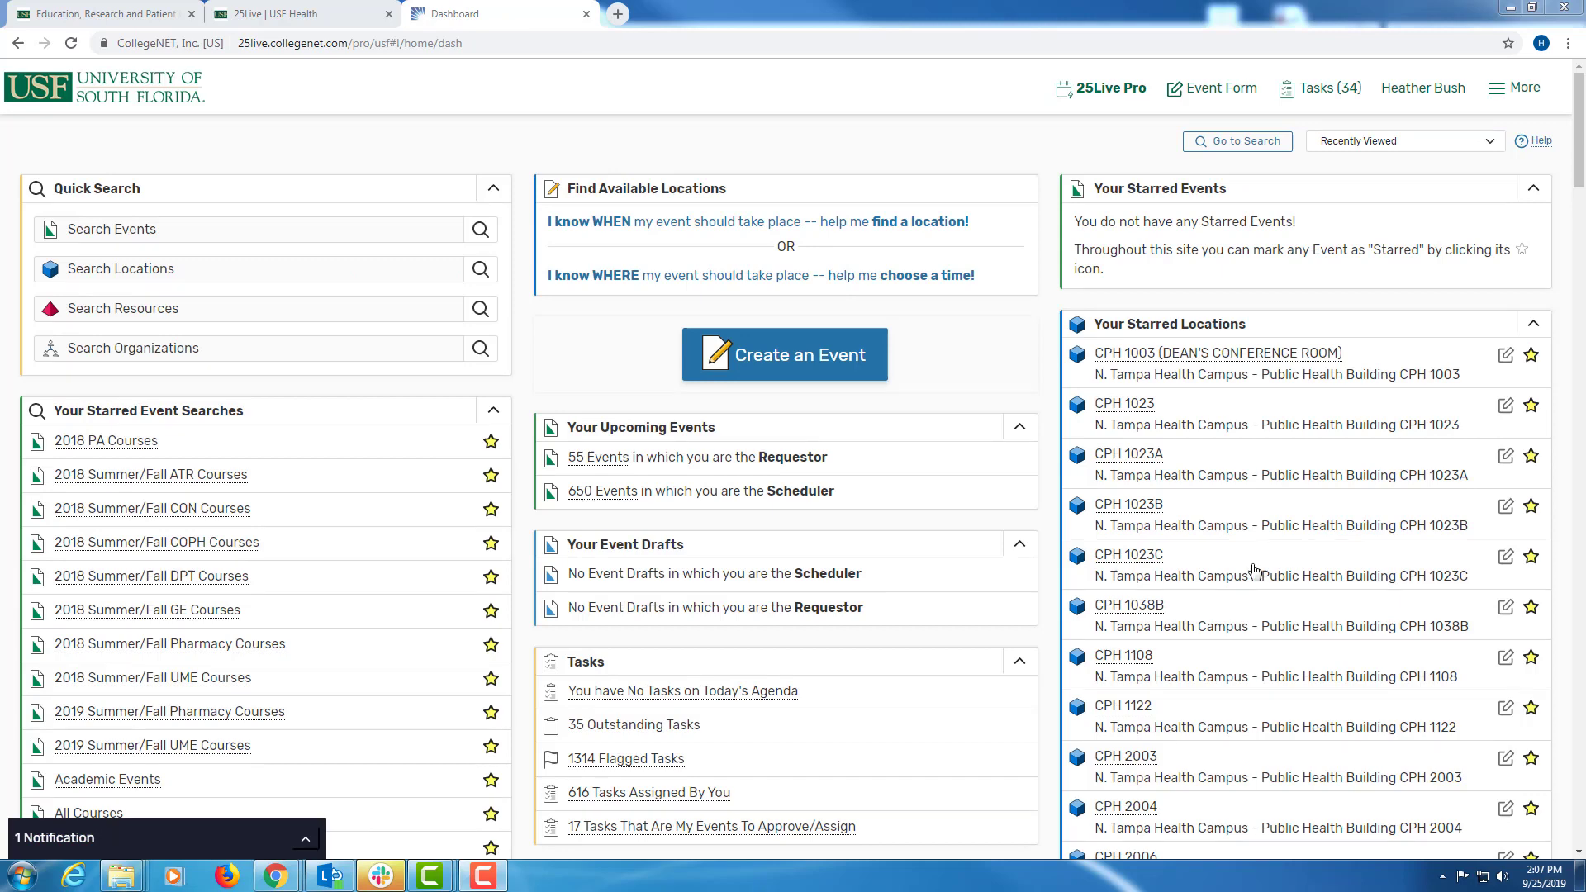
Step: Review confirmed event 2019-ACFRPT's occurrences, with CPH 1038B and MDA 1022 across five dates
click(597, 460)
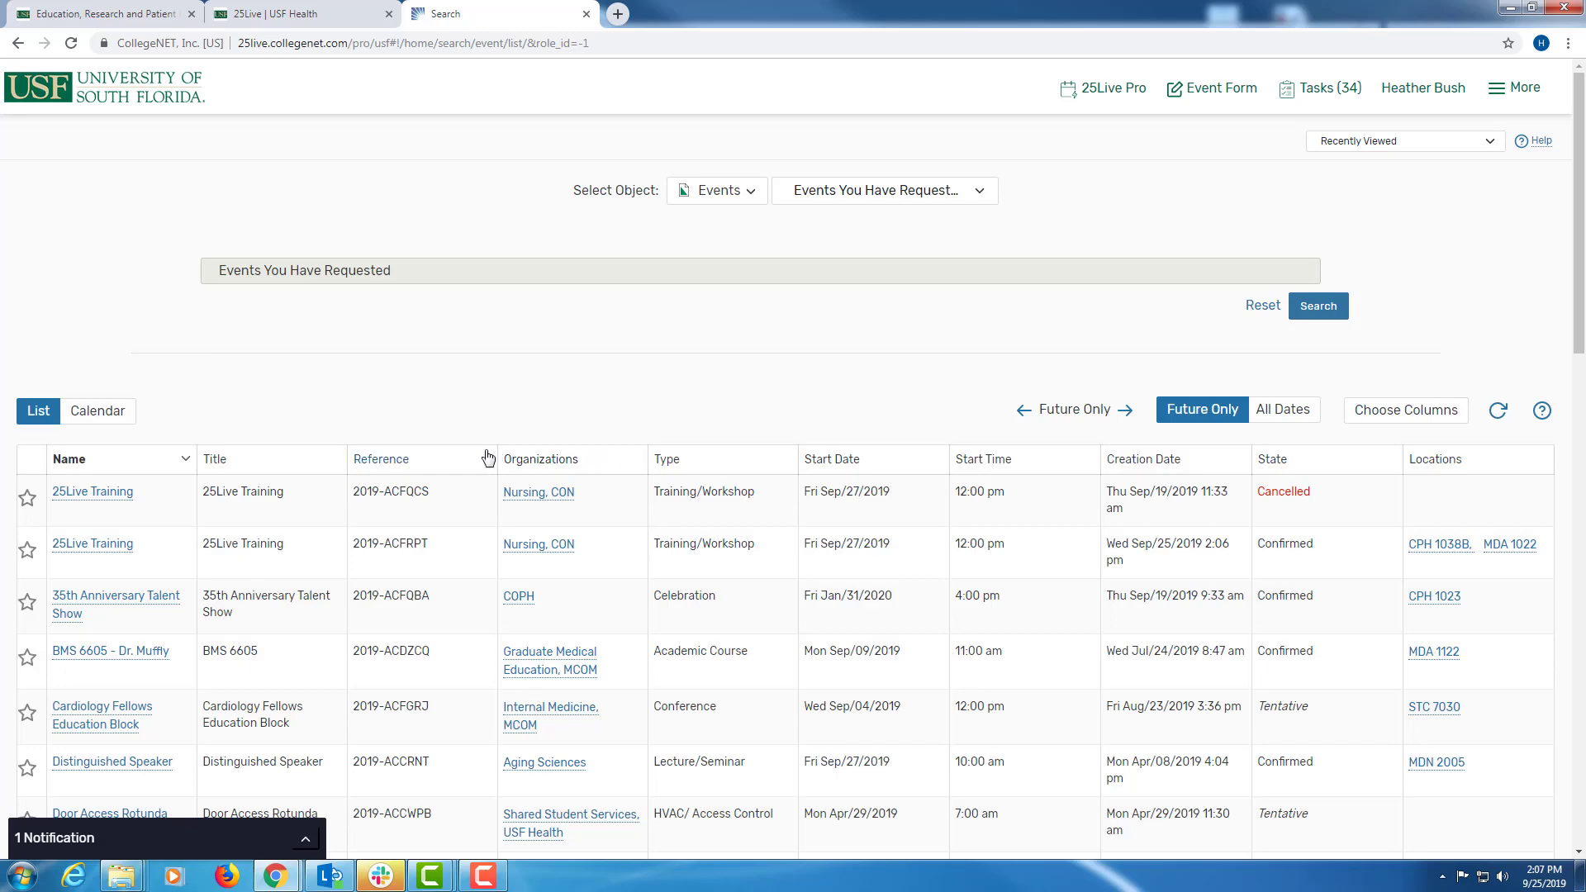
click(100, 550)
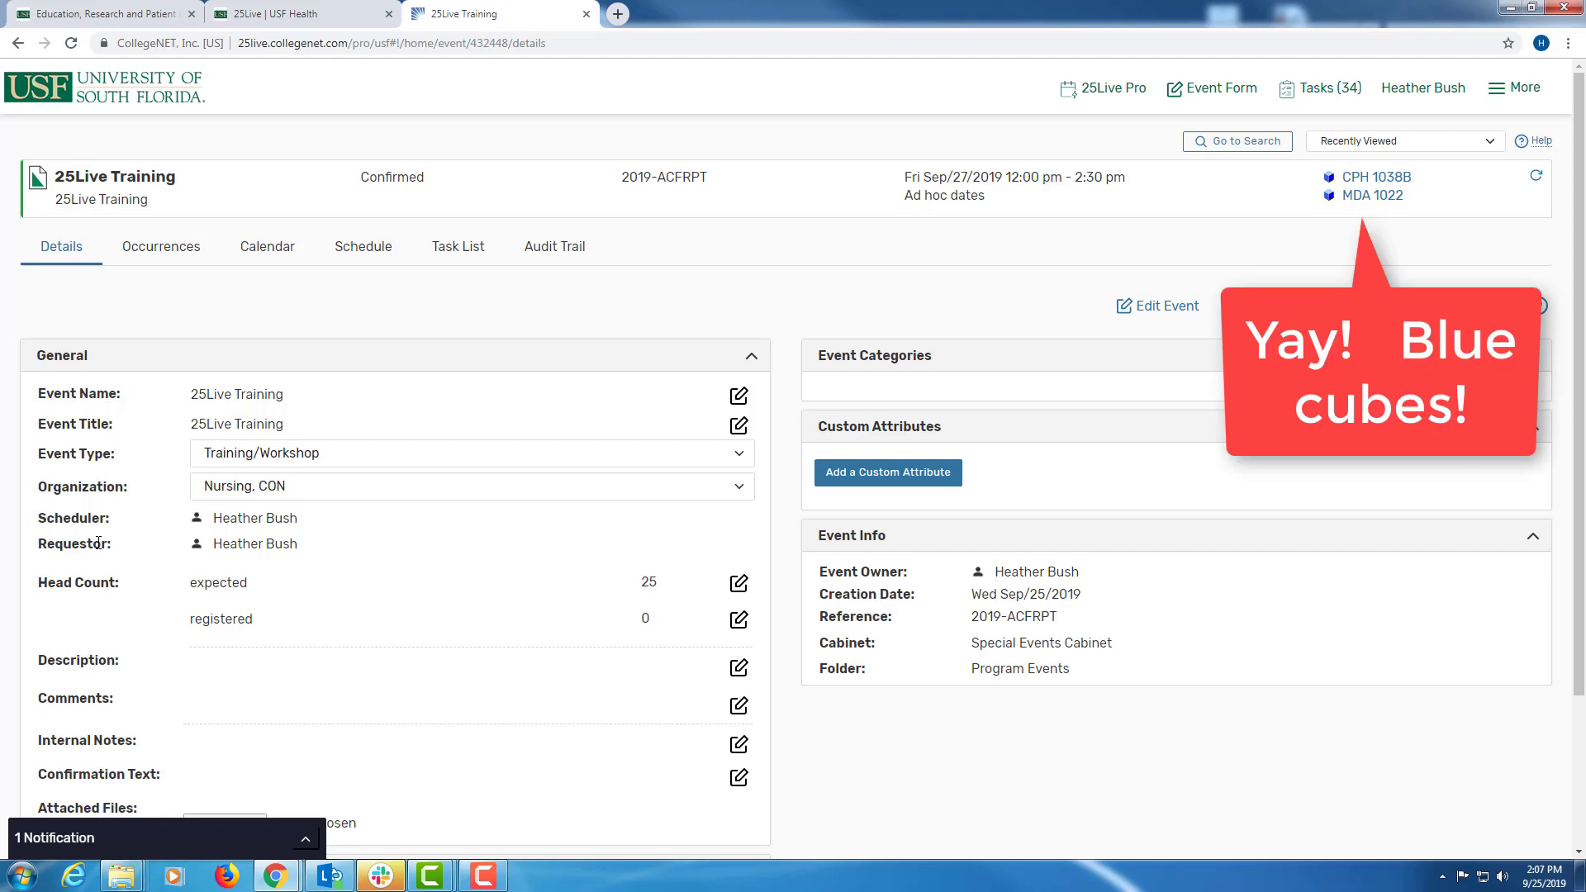
click(162, 247)
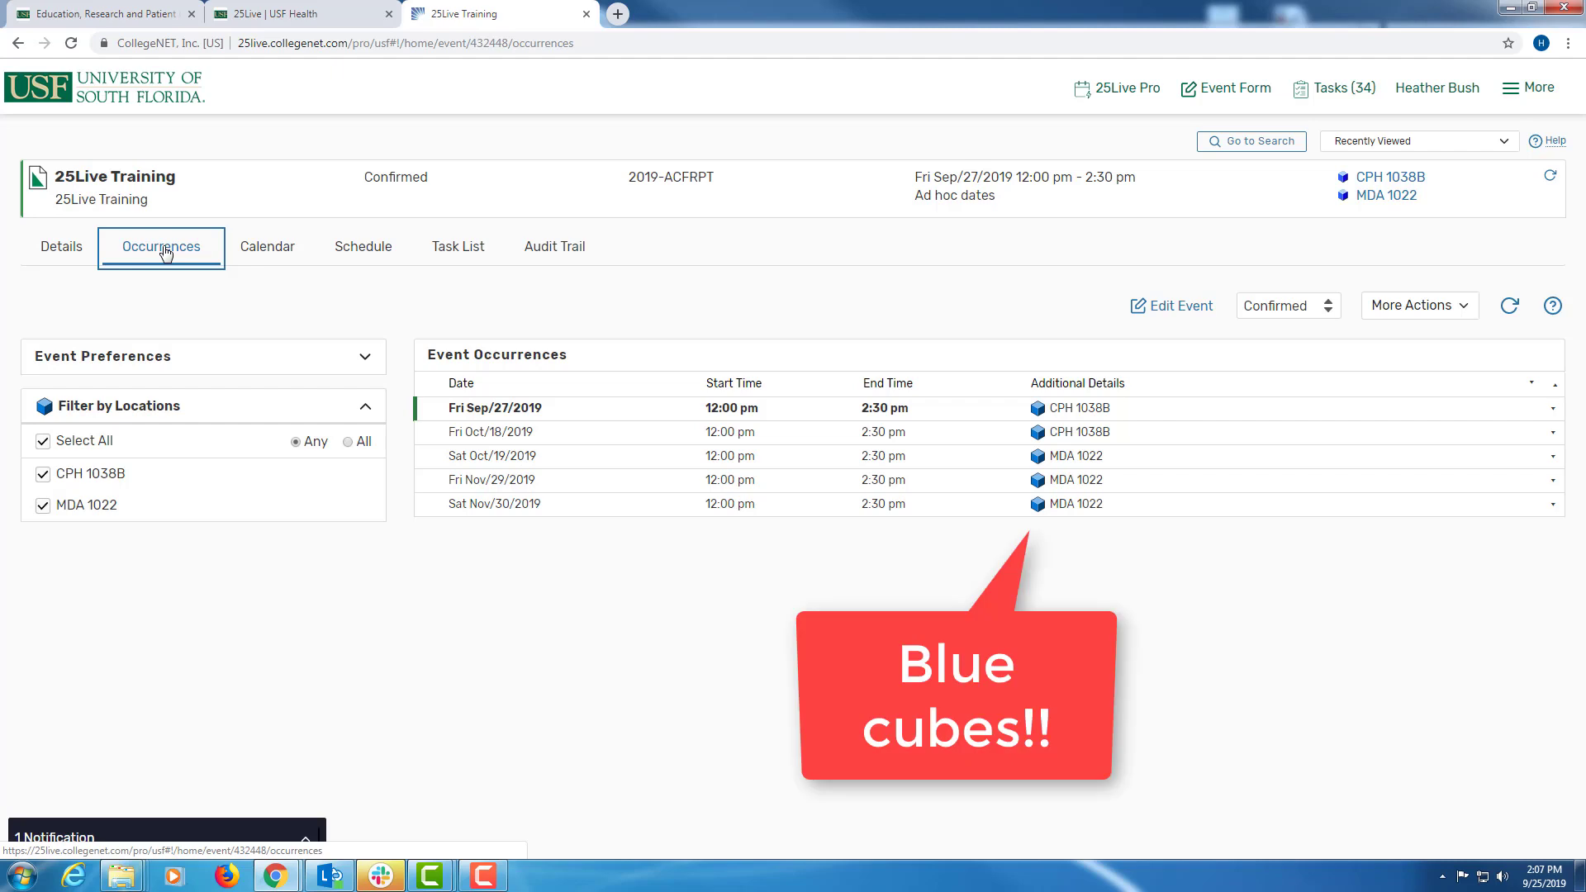